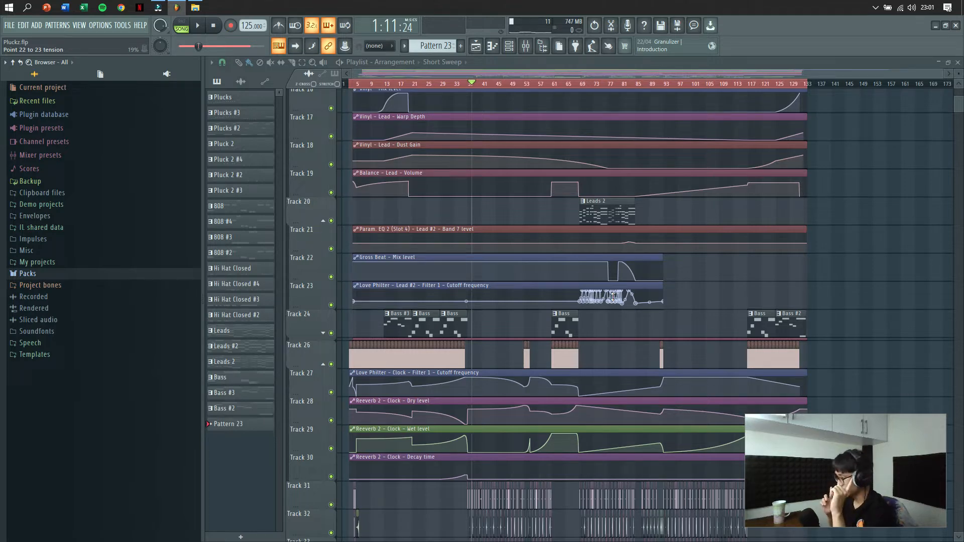
Hide the browser and collapse the automation track groups under Tracks 11, 20 and 26 in the playlist.
key(alt+F8)
scroll(527, 281, up, 3)
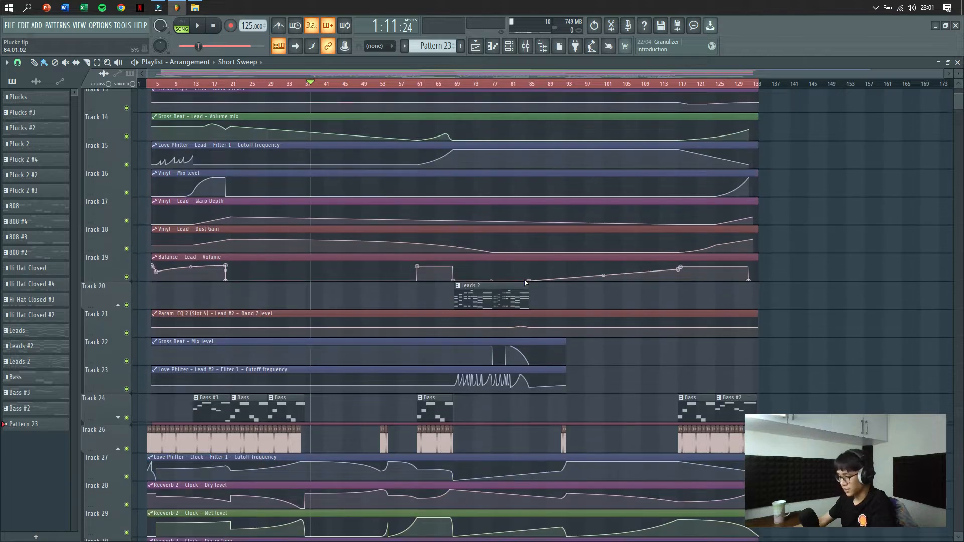
scroll(533, 284, down, 3)
scroll(573, 286, down, 3)
scroll(374, 245, up, 4)
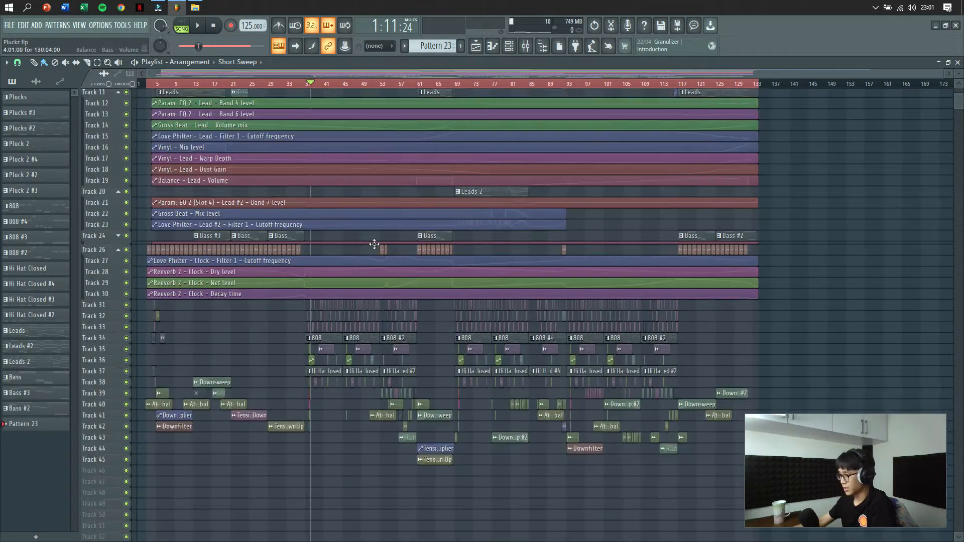
scroll(375, 245, up, 2)
scroll(370, 247, up, 3)
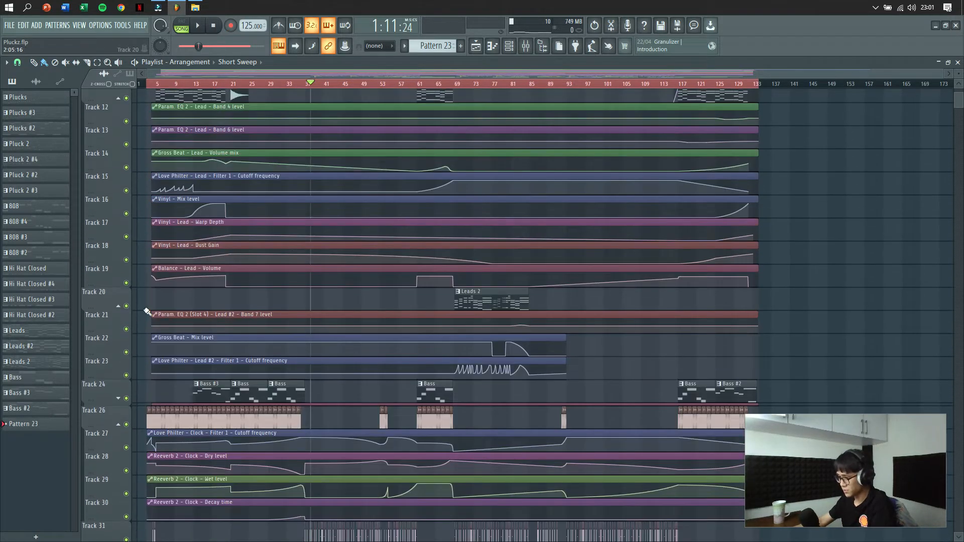
scroll(120, 246, up, 2)
click(121, 179)
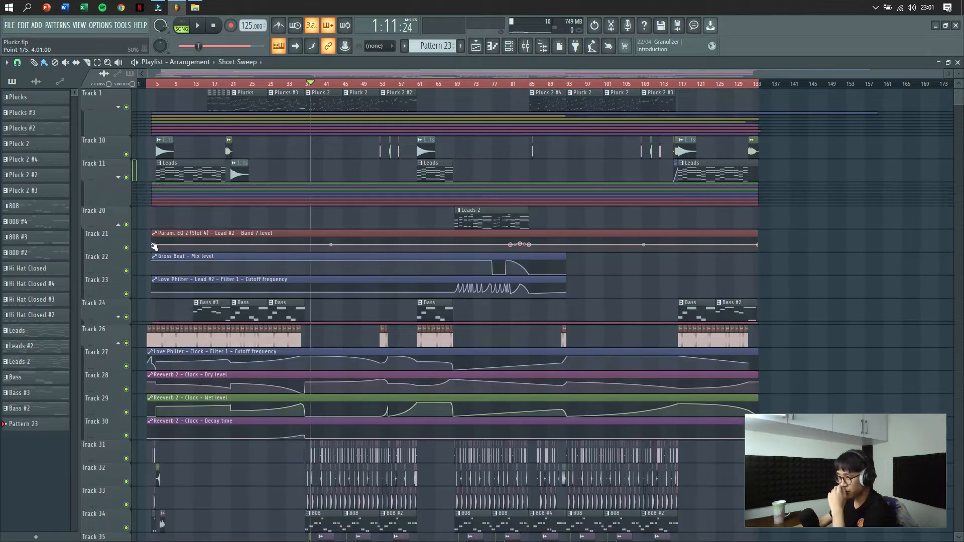
click(119, 226)
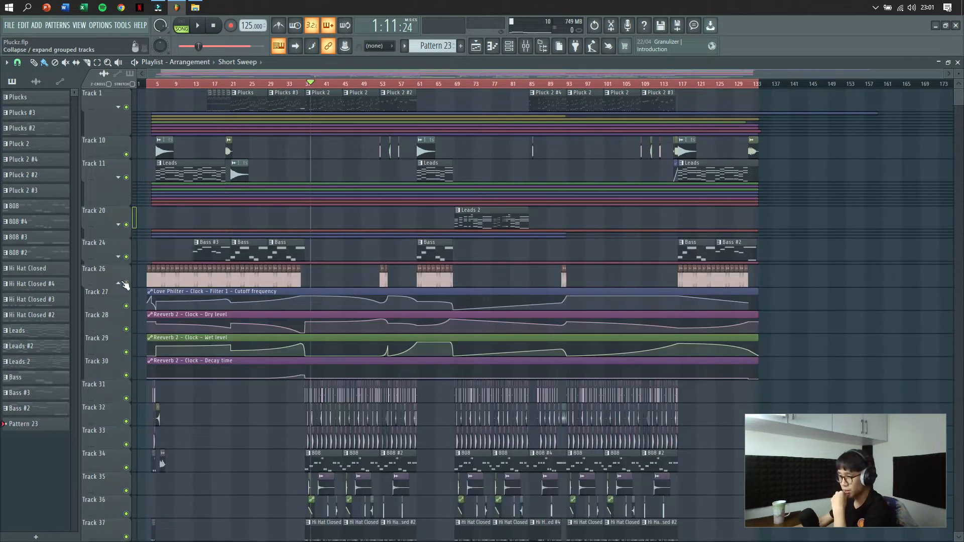
click(119, 283)
Inspect the Clock audio clip's sample settings at the start of the arrangement and its effect chain in the mixer.
scroll(142, 283, down, 2)
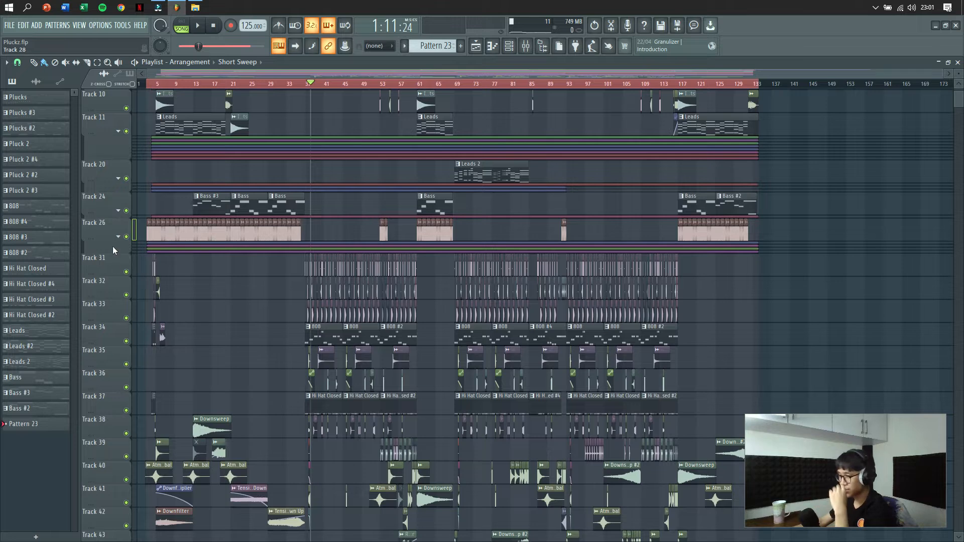
scroll(113, 249, down, 3)
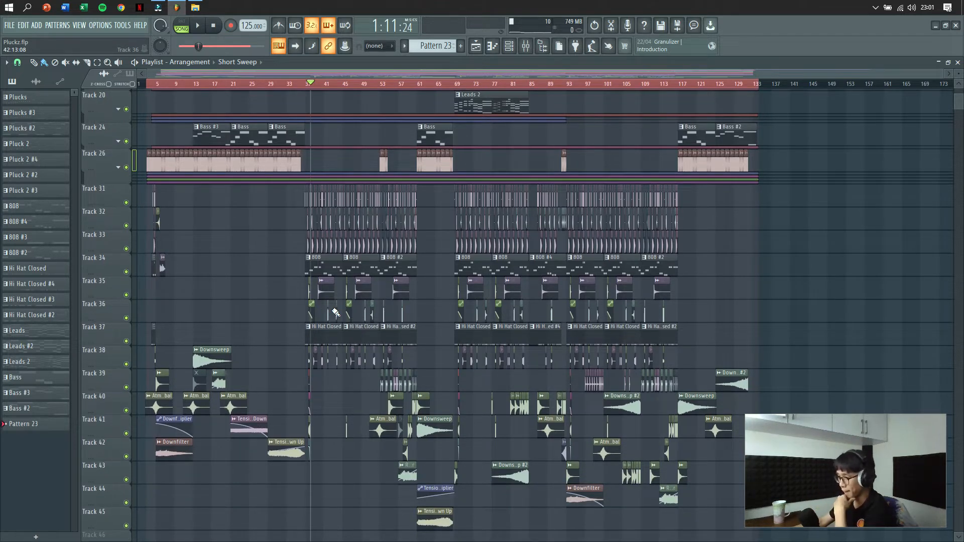
scroll(336, 310, up, 5)
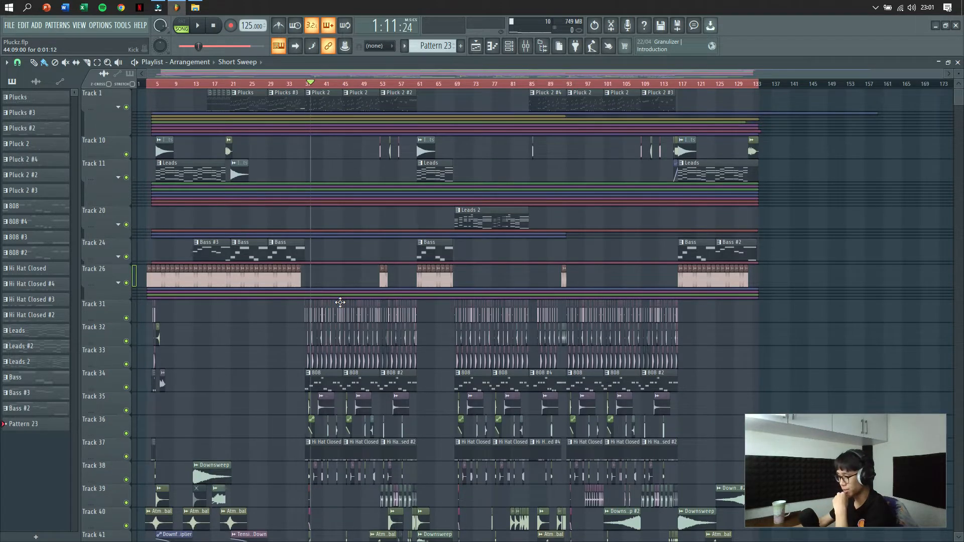
scroll(251, 283, up, 10)
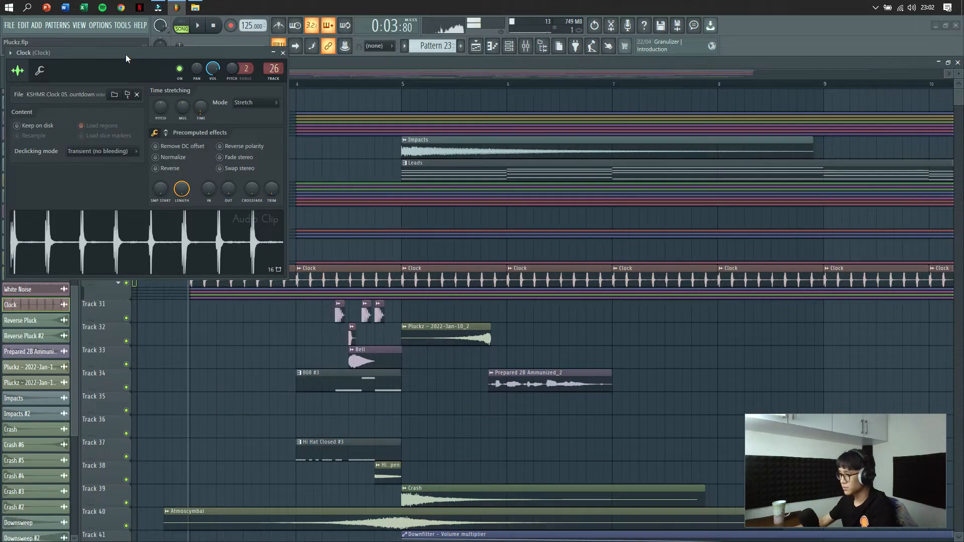
drag(126, 55, 462, 135)
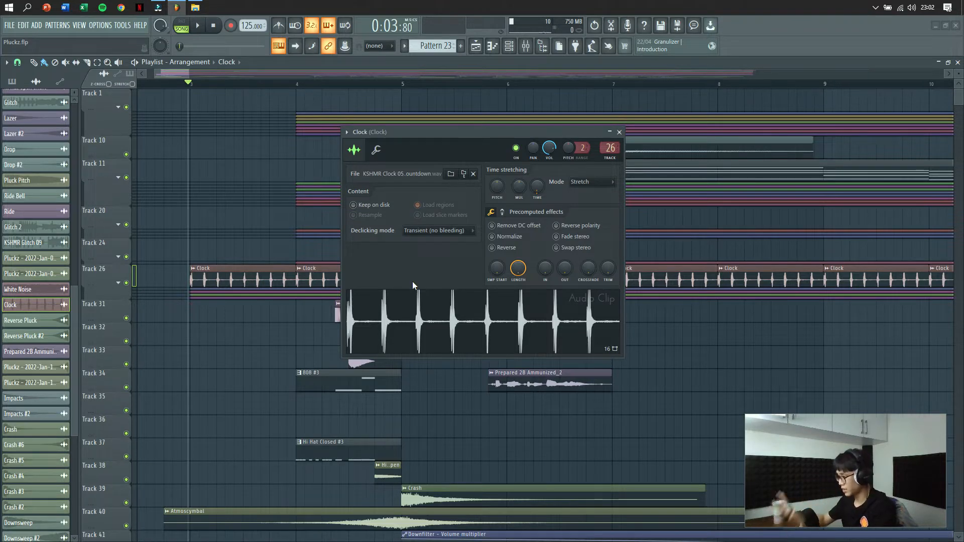
click(620, 132)
key(F9)
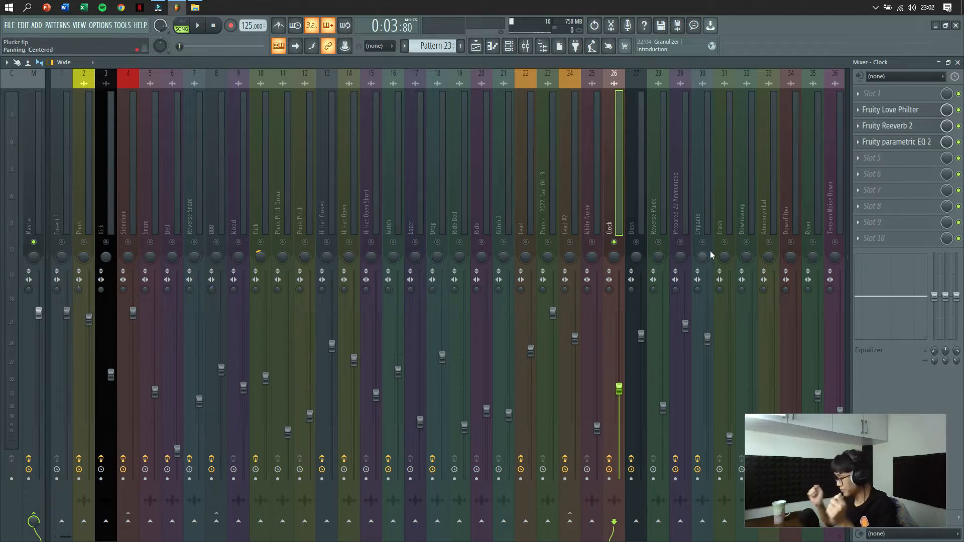
click(958, 62)
Expand the automation tracks under Track 26 and play the clock intro from bar 3.
scroll(281, 281, down, 3)
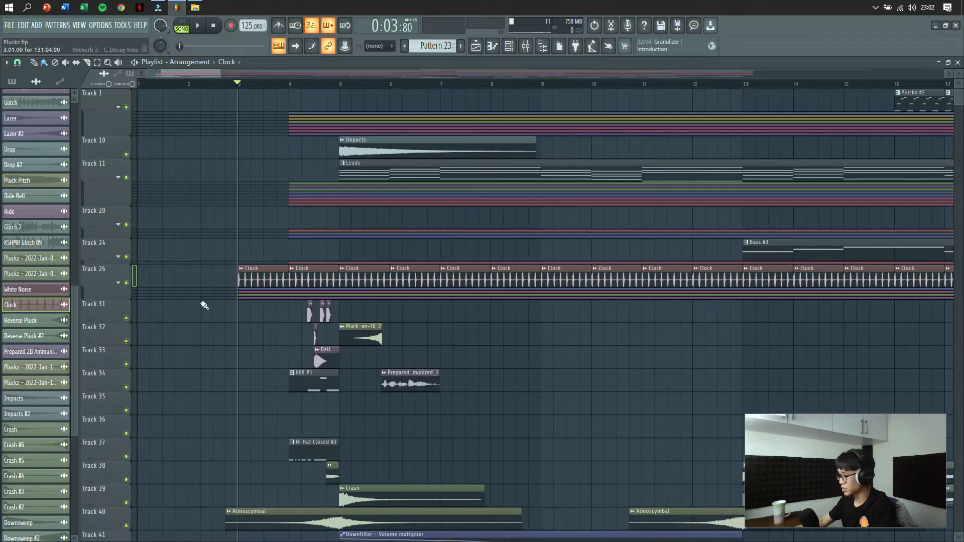
click(119, 283)
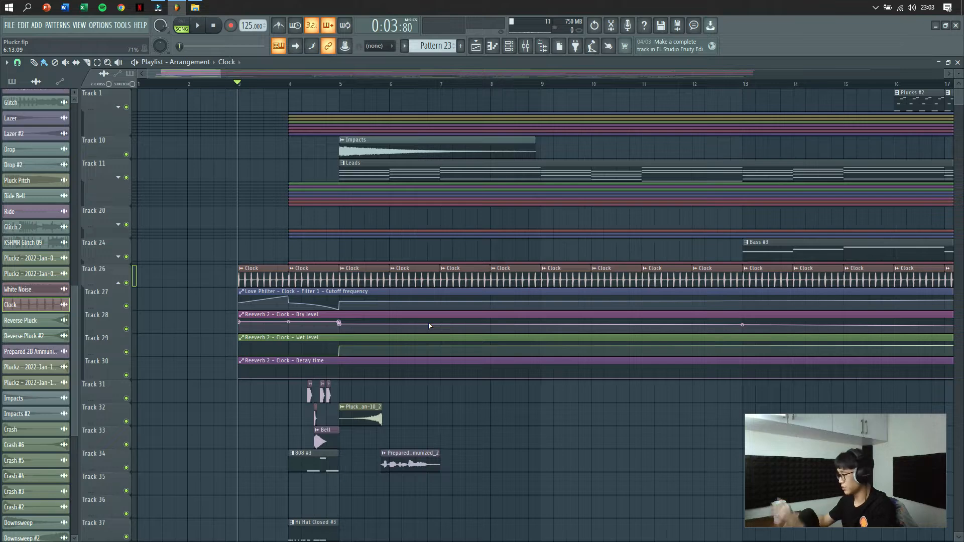
key(space)
key(F9)
key(F9)
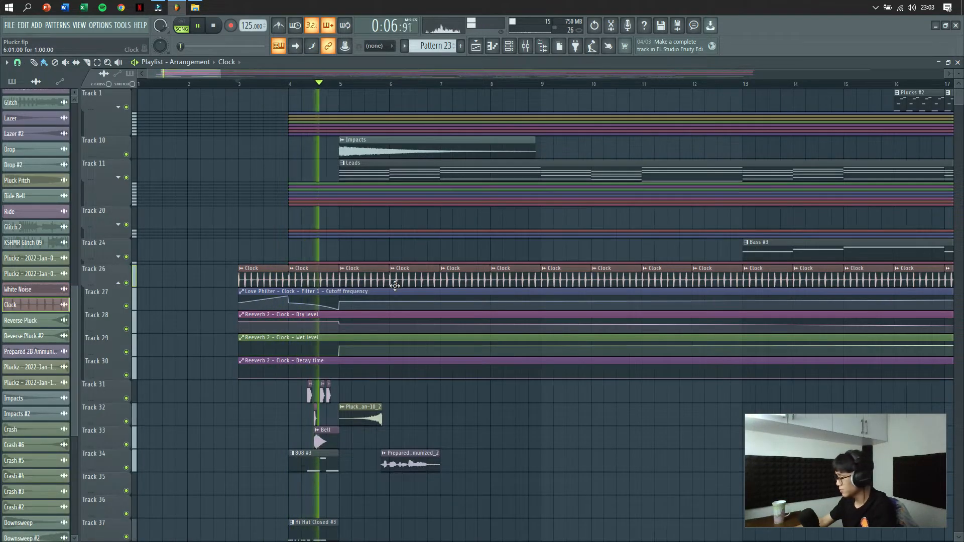
key(space)
scroll(351, 307, down, 4)
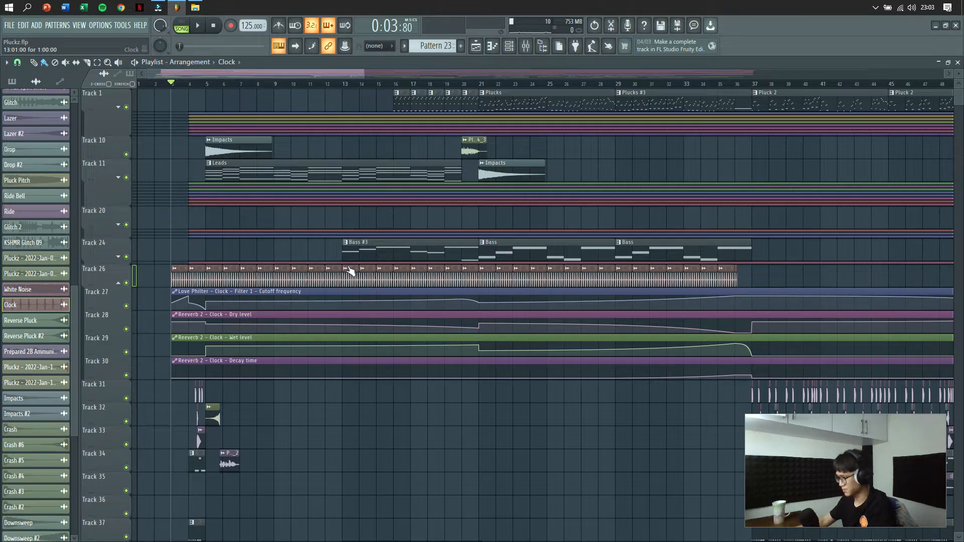
Inspect the Fruity Love Philter and Fruity Reeverb 2 settings on the Clock mixer insert, and return to the playlist.
click(541, 45)
click(527, 45)
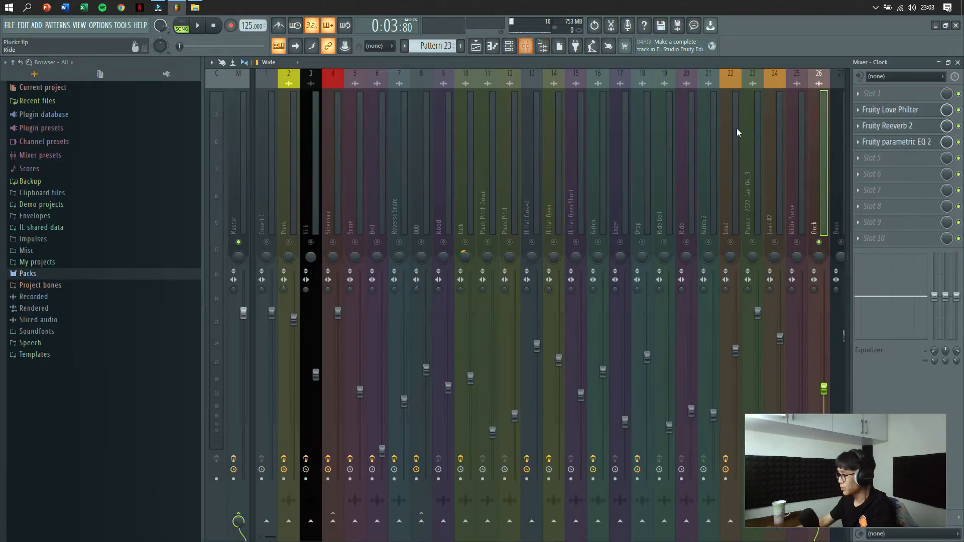
click(878, 109)
drag(112, 340, 111, 333)
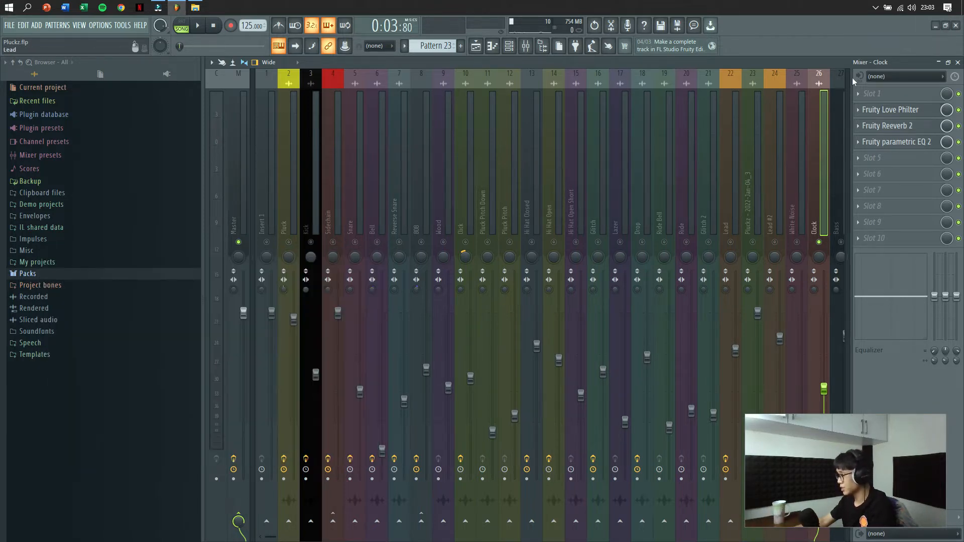
click(373, 253)
click(915, 128)
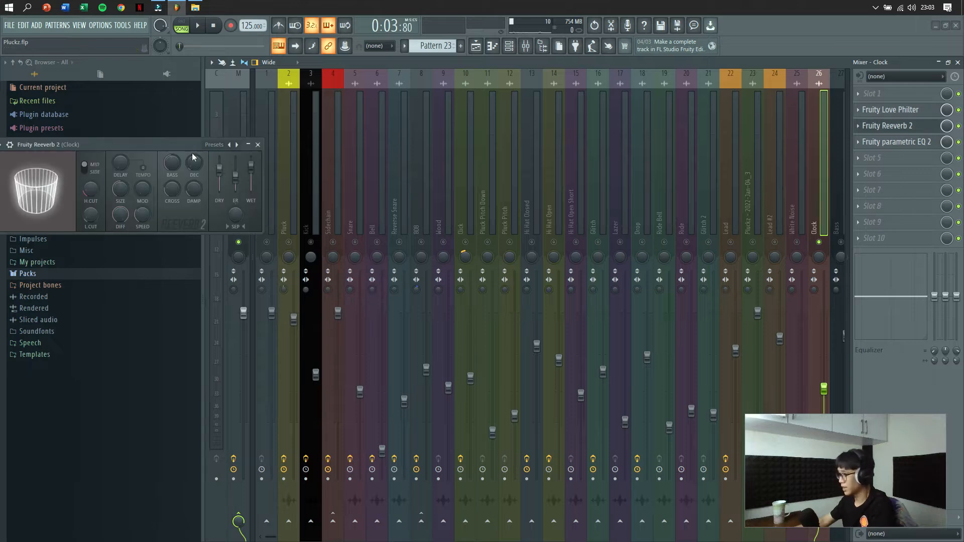
drag(192, 150, 390, 158)
key(F5)
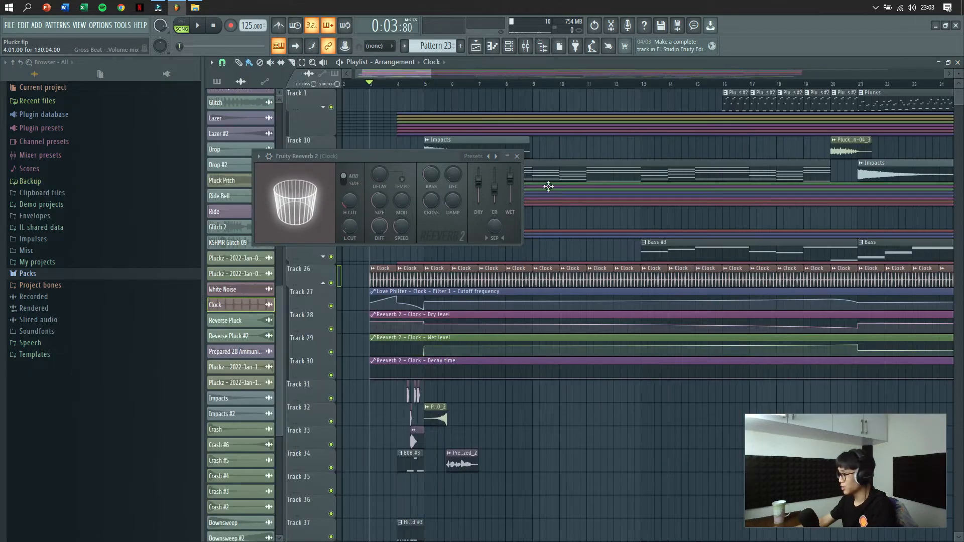
click(516, 156)
Play the transition from about bar 19 into the Plucks section.
scroll(334, 233, down, 3)
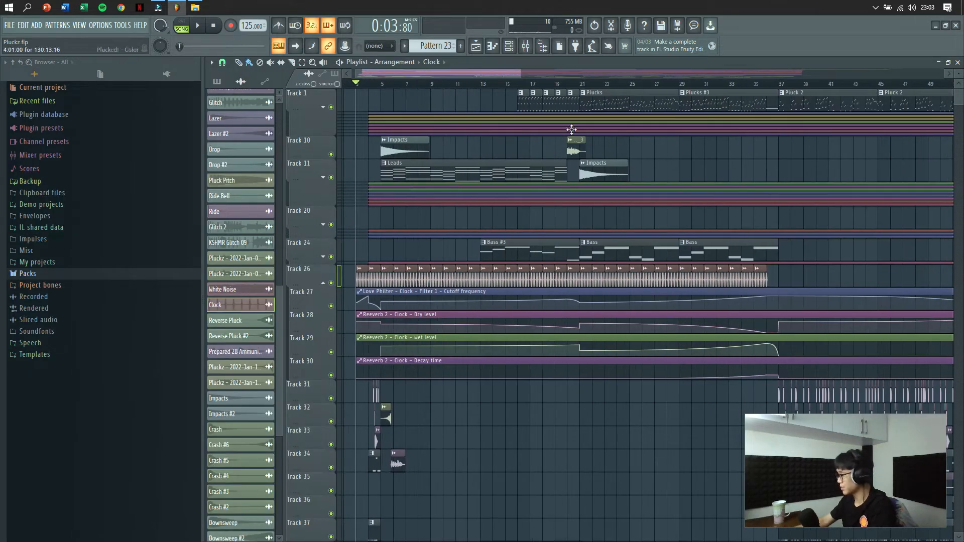
click(560, 85)
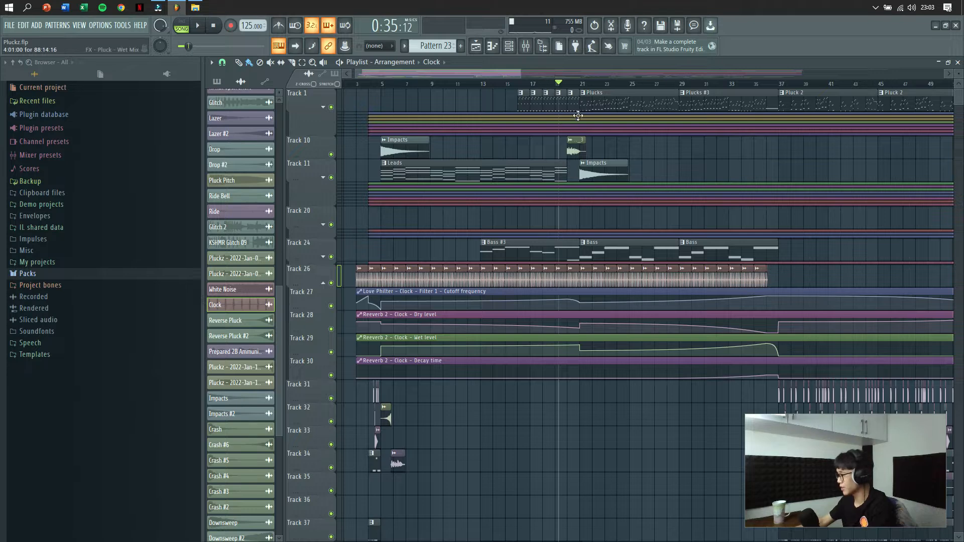
key(space)
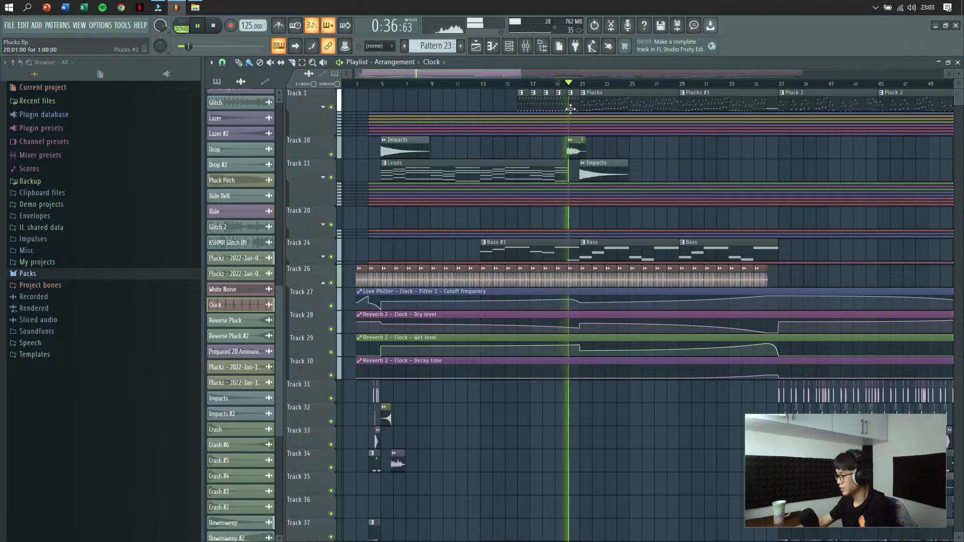
key(space)
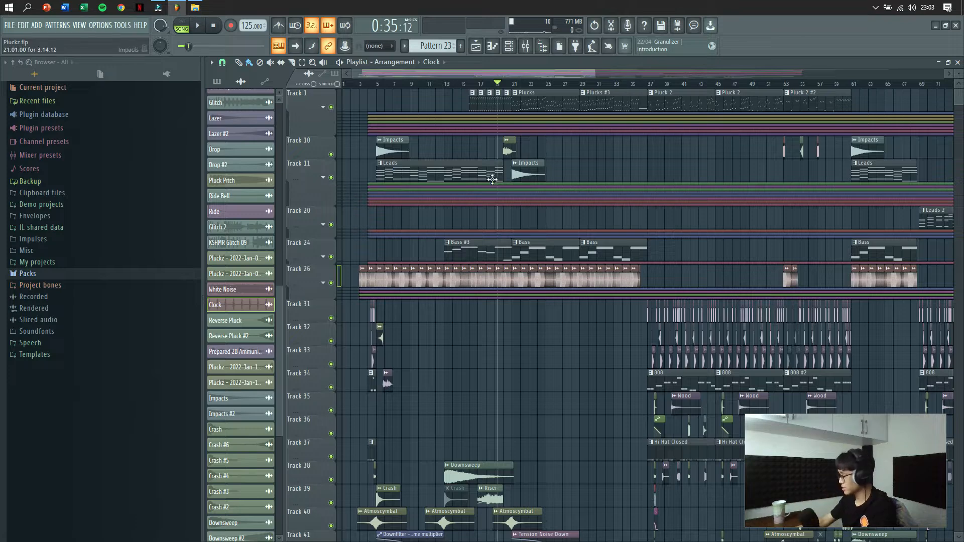
Expand the automation tracks under Track 11 and play the Leads part in solo.
scroll(492, 179, up, 4)
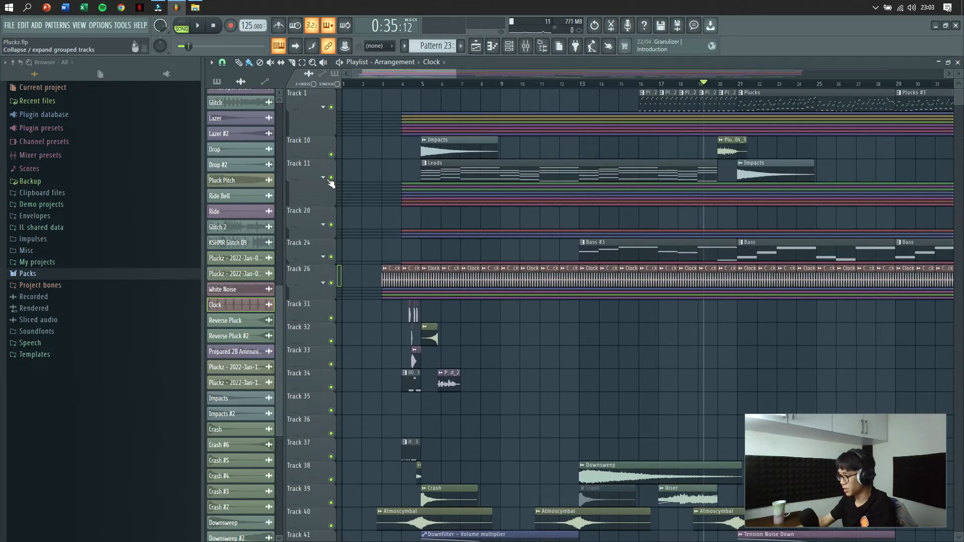
click(324, 177)
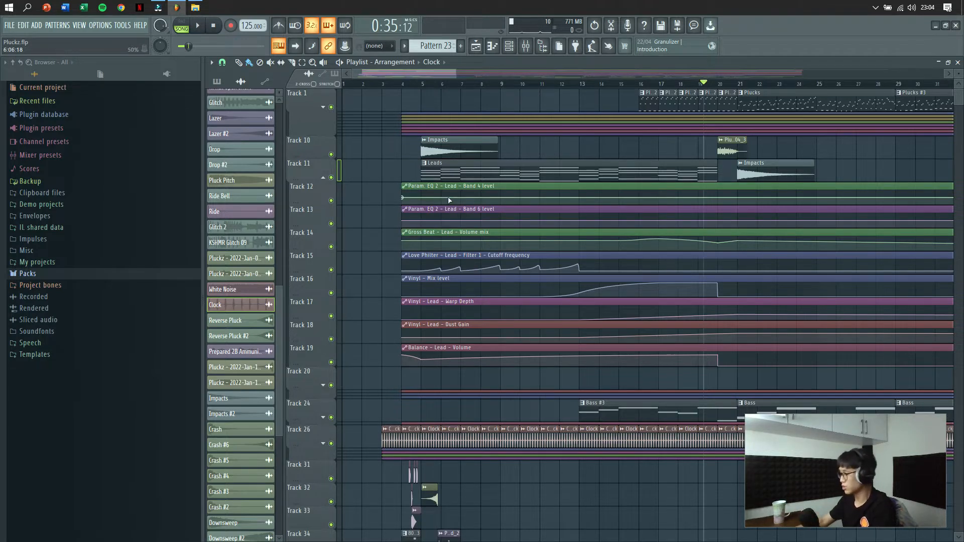
key(F9)
key(space)
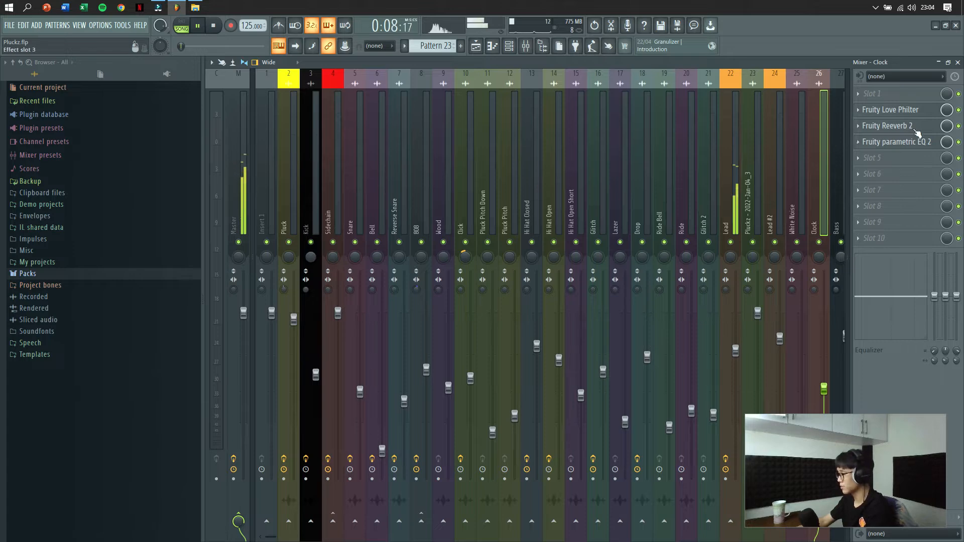
click(958, 63)
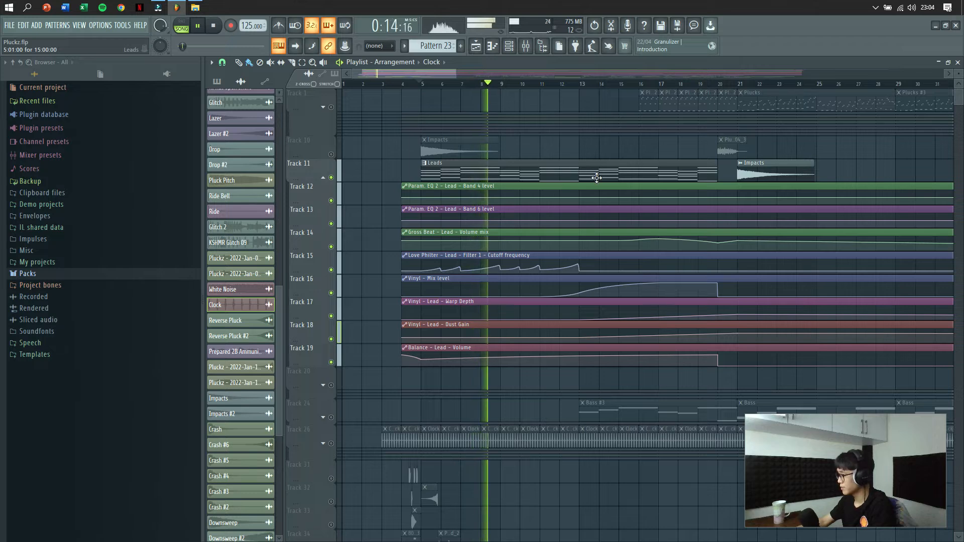
key(space)
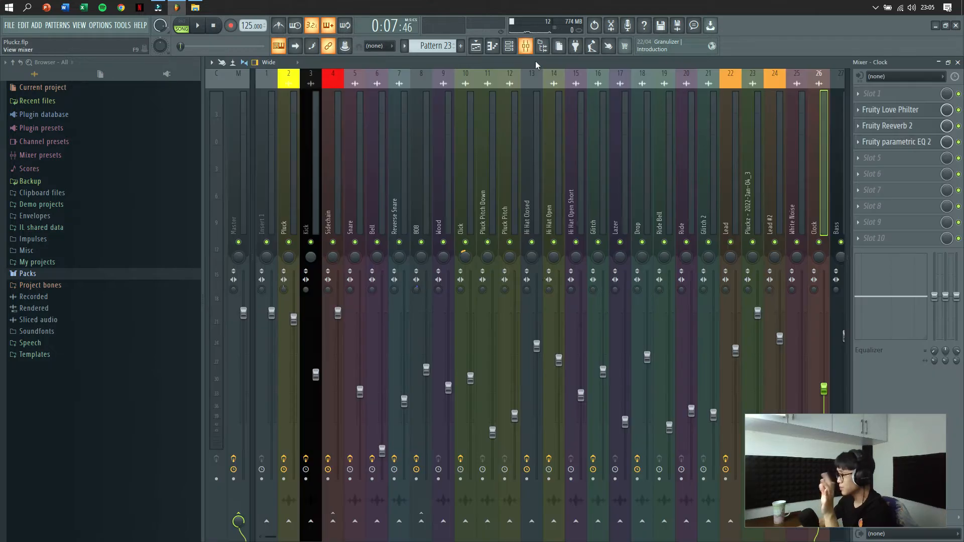
Check the mixer and replay the soloed Leads part from just before bar 5.
click(525, 45)
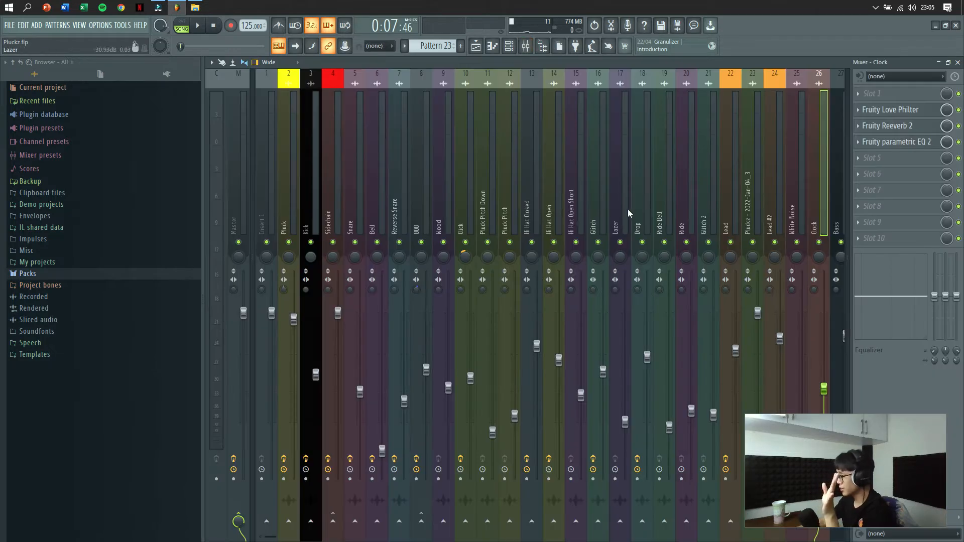
key(space)
click(957, 62)
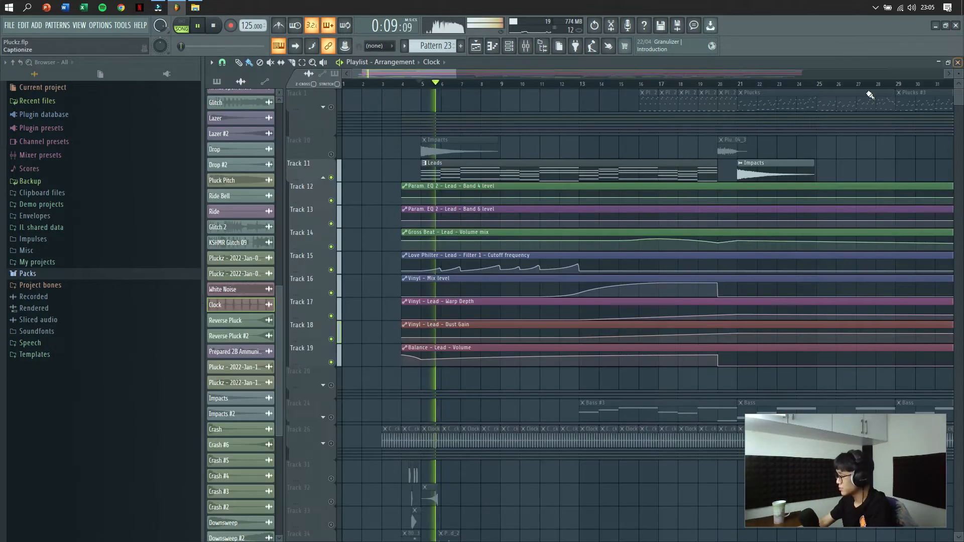
scroll(492, 175, up, 3)
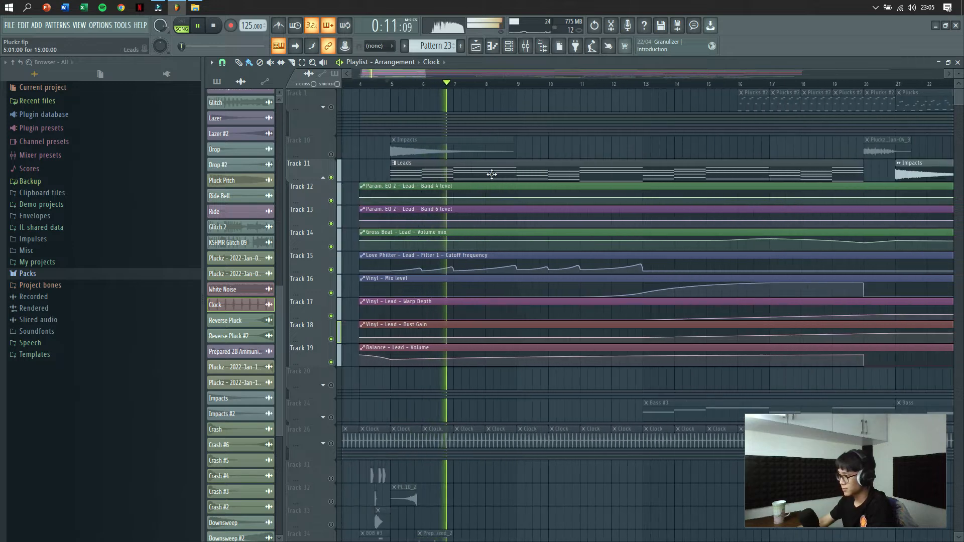
key(space)
Open the Leads pattern's notes in the piano roll and the Lead channel's synth settings from the channel rack.
click(451, 171)
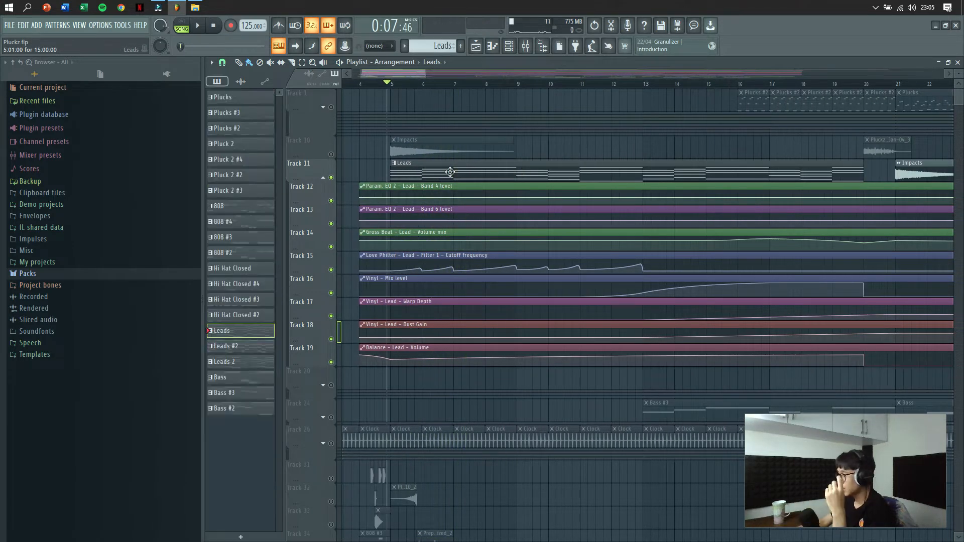
double_click(474, 172)
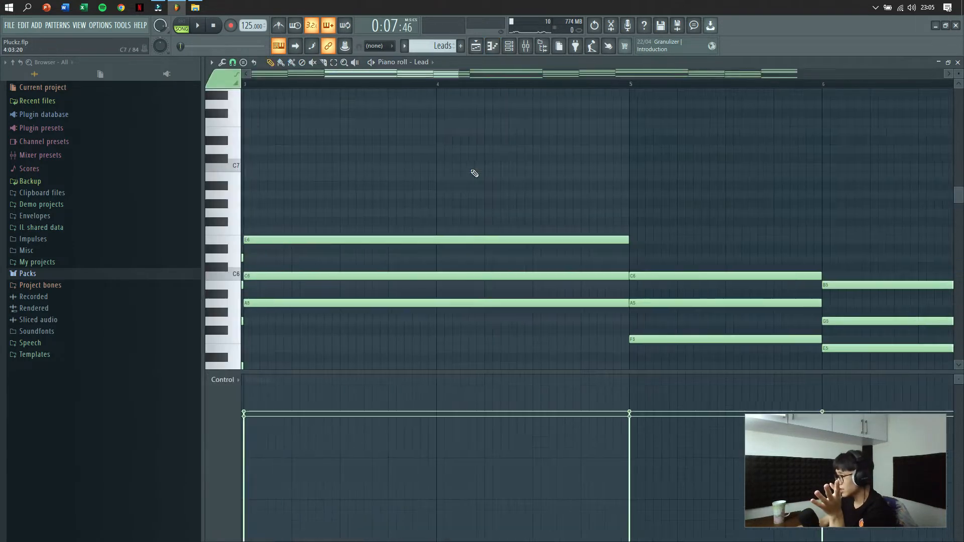
click(509, 46)
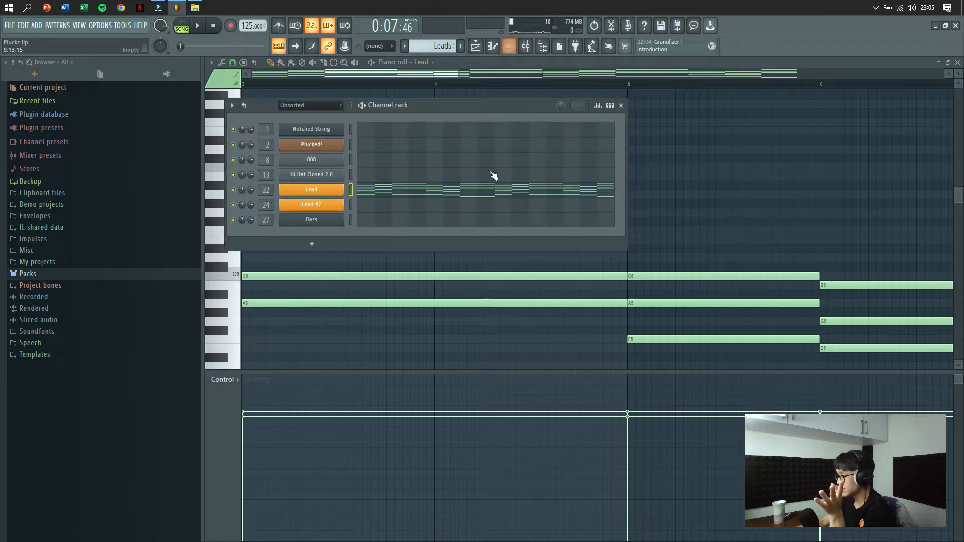
click(323, 190)
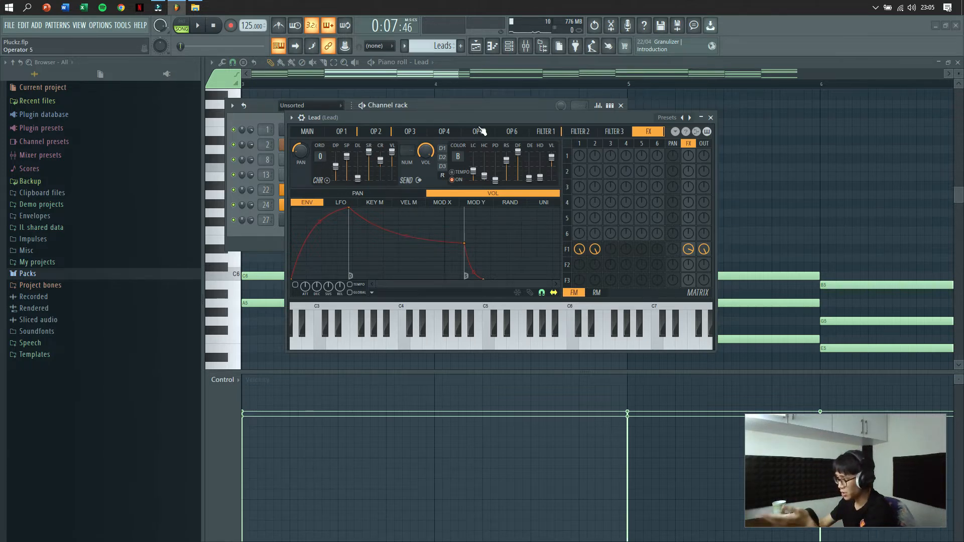
Close the Lead synth and the channel rack, and view the whole Leads pattern's notes in the piano roll.
drag(478, 119, 541, 158)
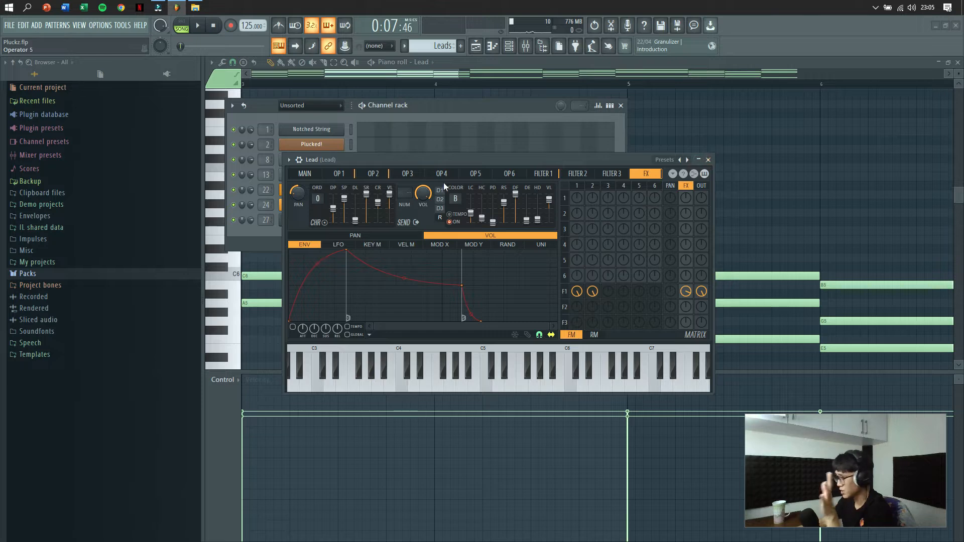
click(708, 161)
click(621, 106)
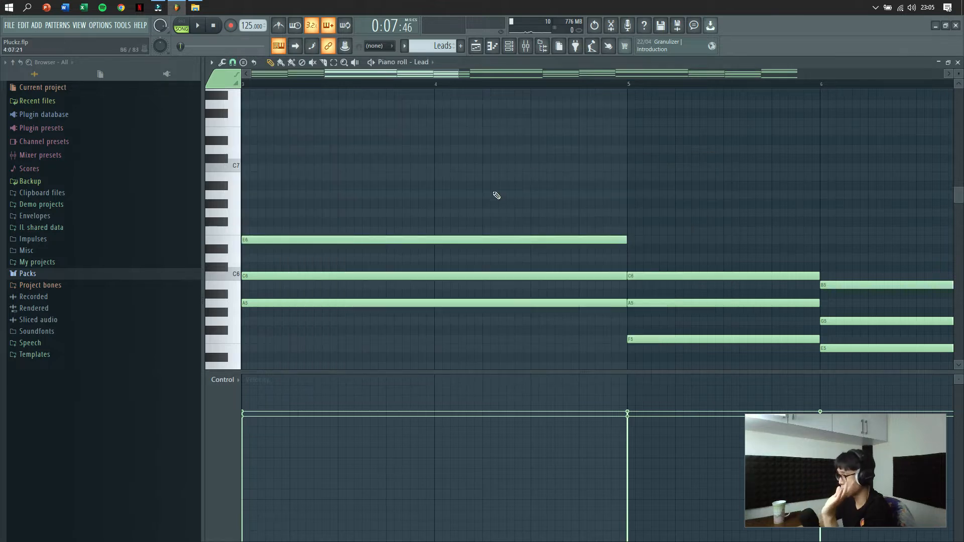
scroll(379, 193, down, 5)
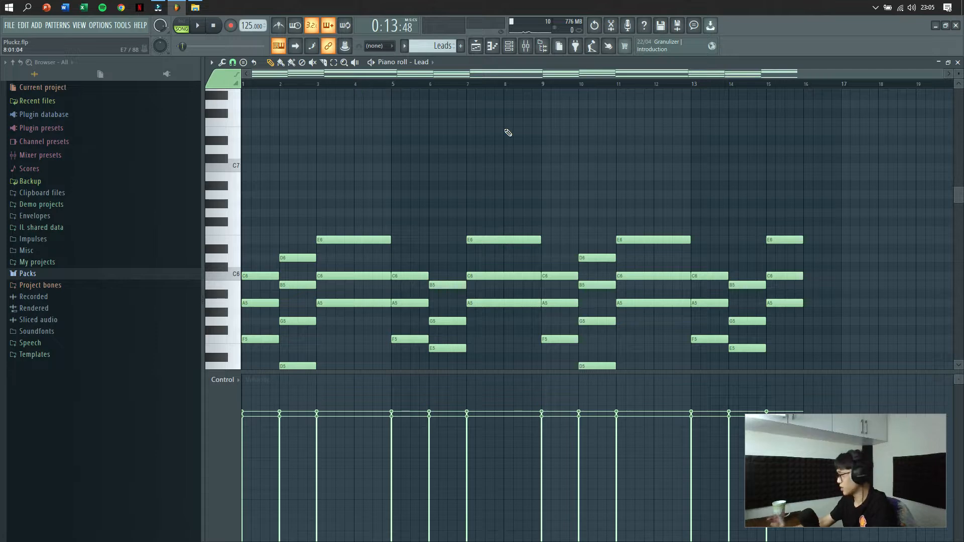
Enable the effect slots on the Lead mixer track and open its Gross Beat effect.
key(F5)
key(F9)
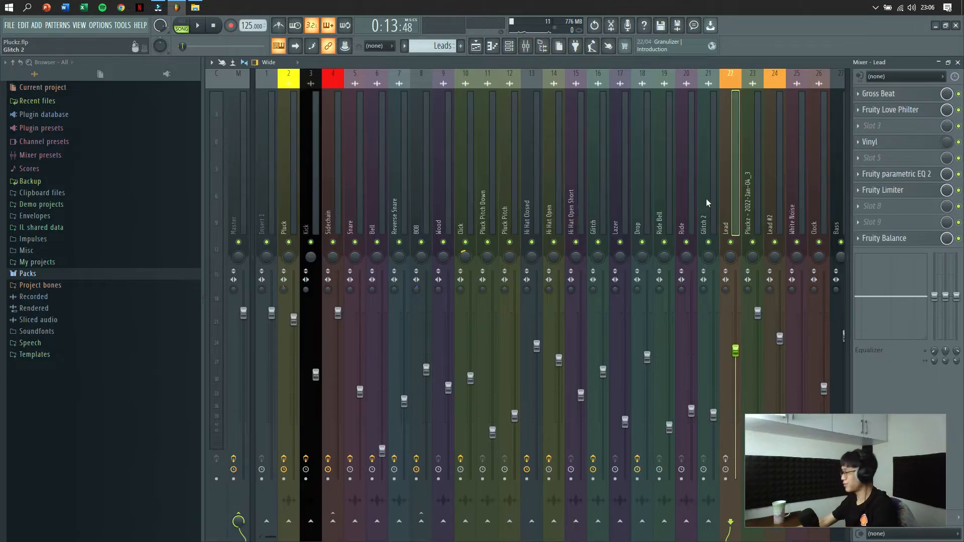
scroll(706, 198, right, 6)
click(461, 459)
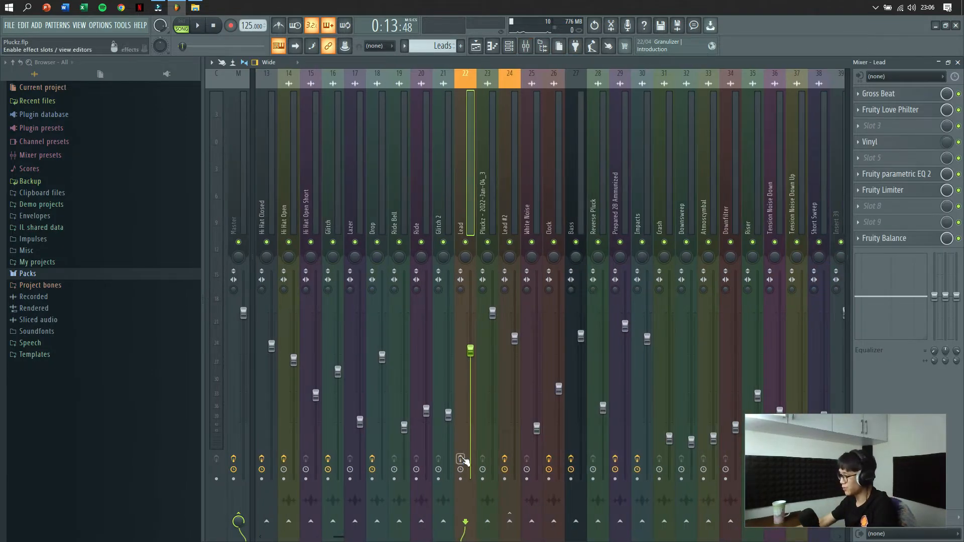
click(879, 94)
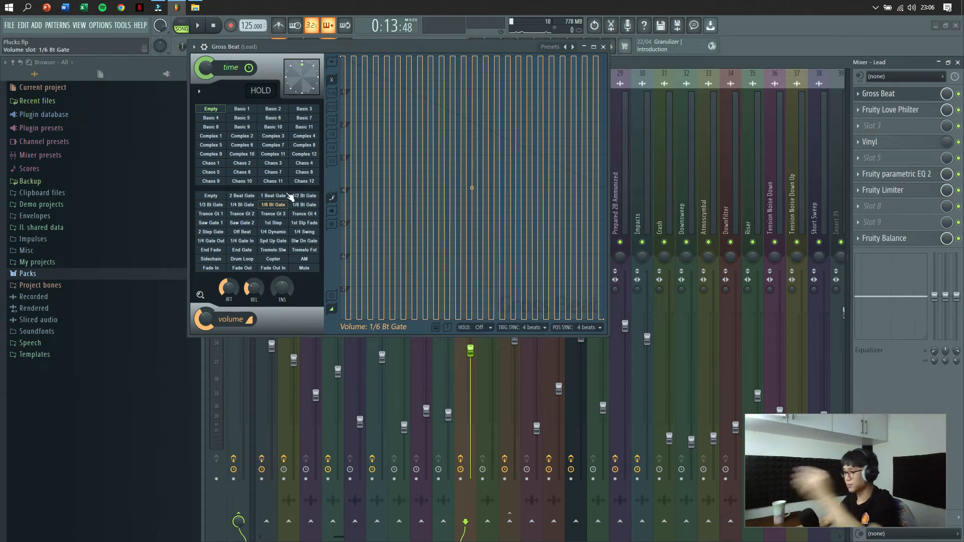
drag(365, 49, 382, 99)
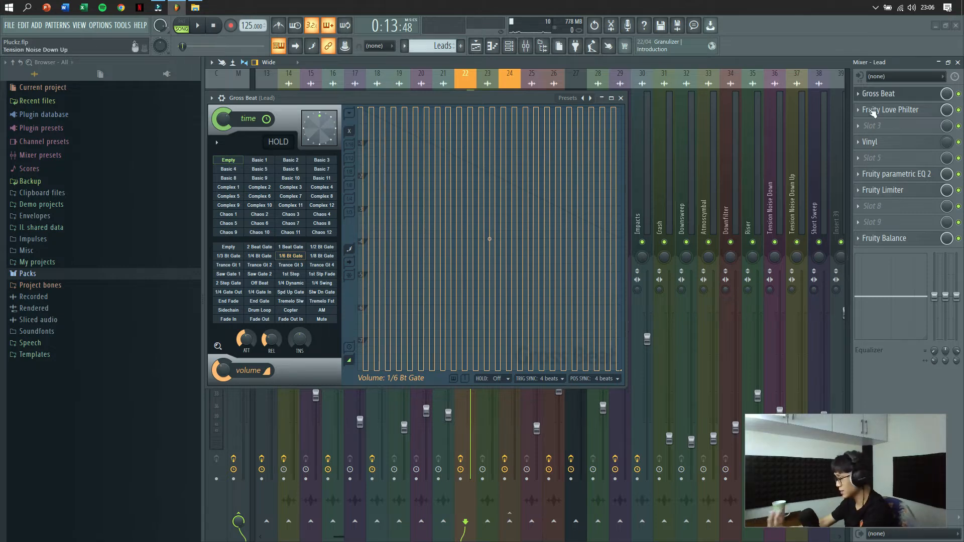
Play the soloed Leads part from bar 8 in the playlist with the Gross Beat window open.
key(F5)
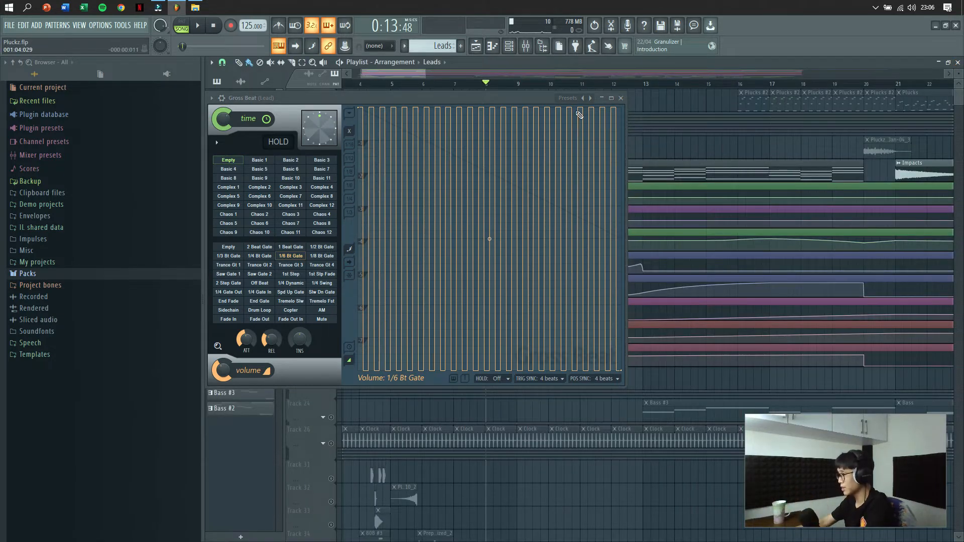
key(space)
drag(505, 100, 607, 204)
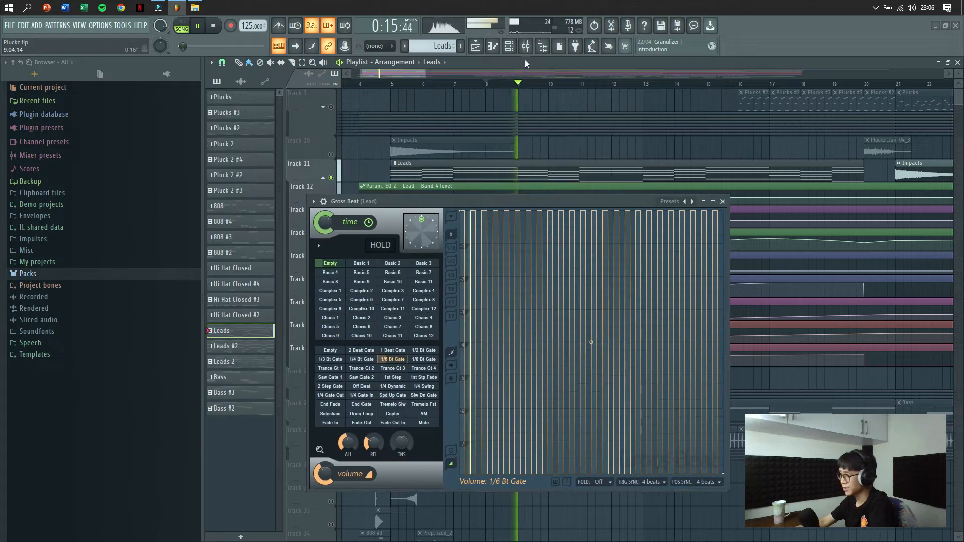
key(space)
Examine the Lead track's Fruity Love Philter settings and the matching filter cutoff automation in the playlist.
key(F9)
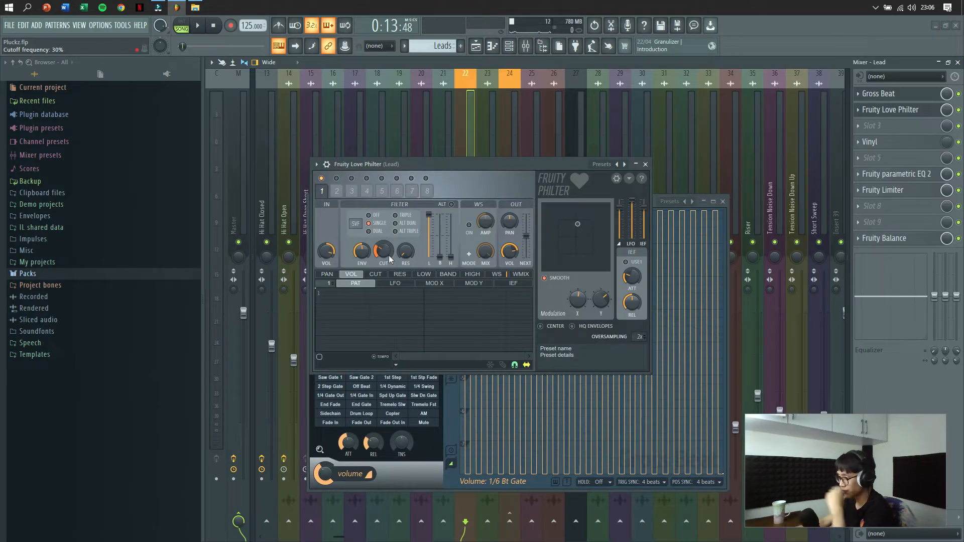
drag(421, 166, 462, 169)
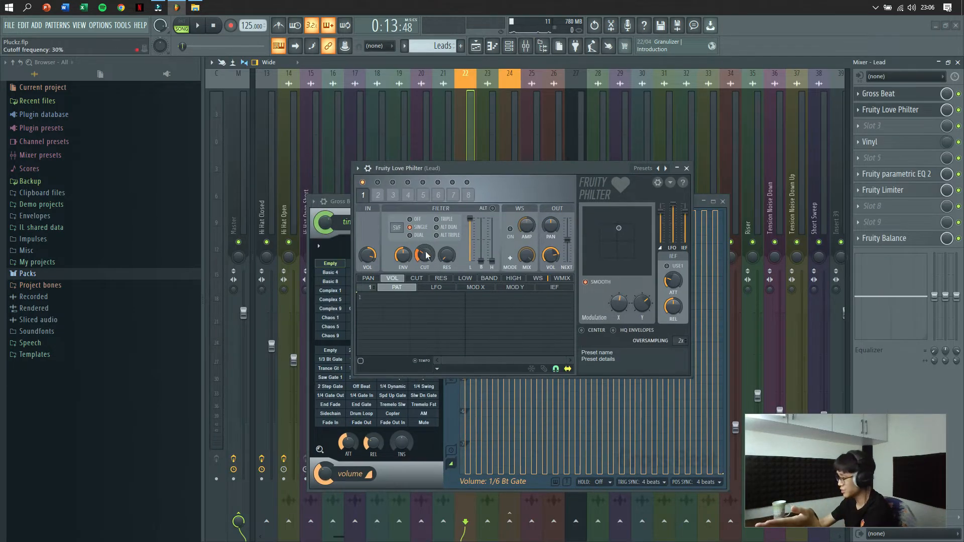
key(F5)
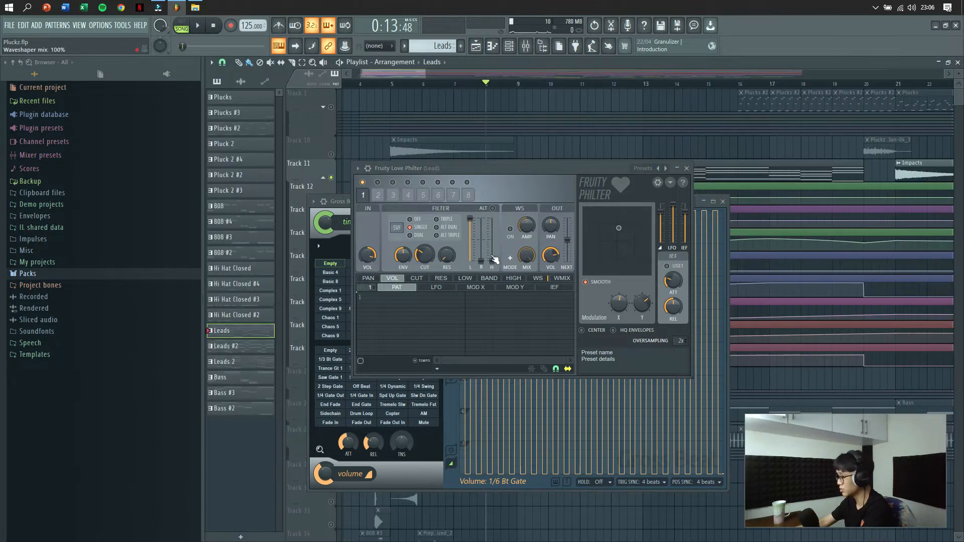
drag(490, 170, 646, 174)
drag(470, 201, 447, 354)
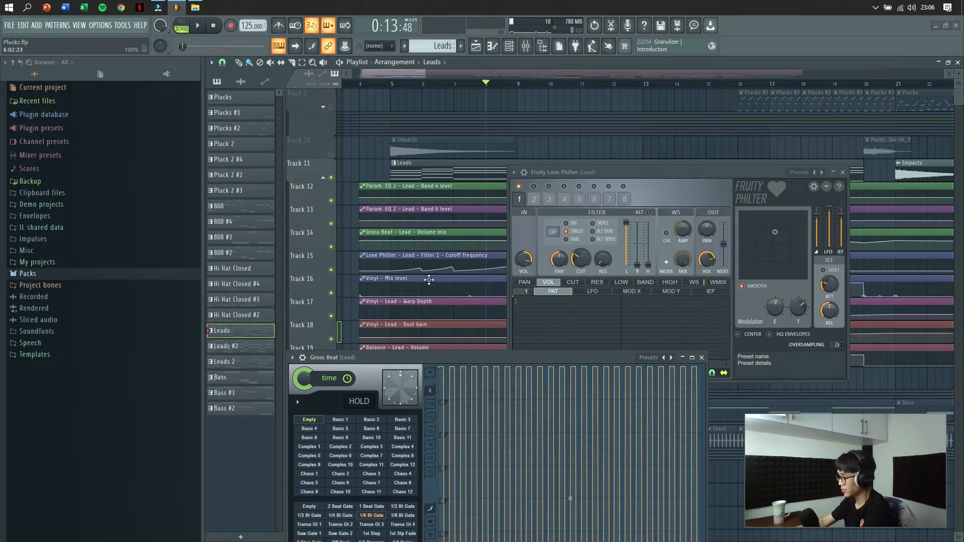
click(843, 173)
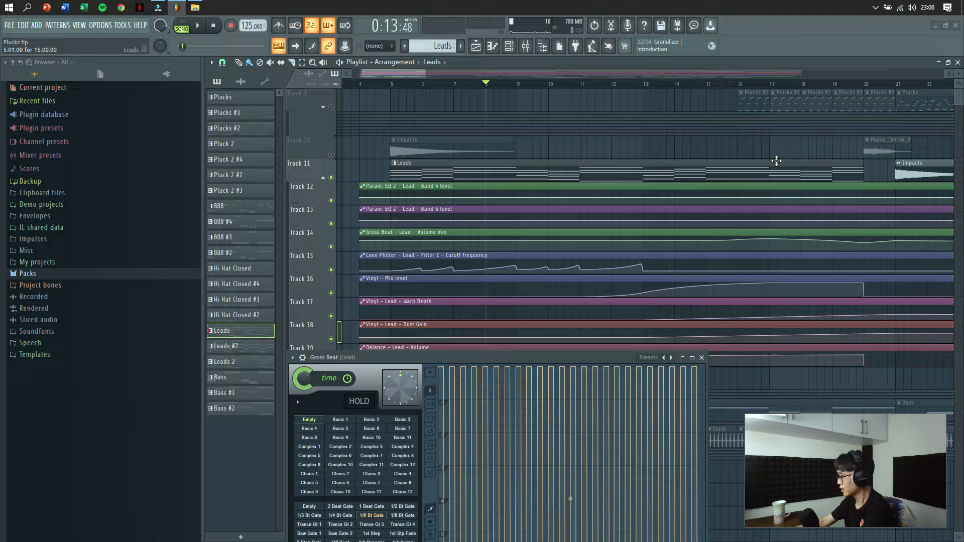
Open the Vinyl effect on the Lead mixer track and clear the Fruity Love Philter window away.
click(526, 46)
click(889, 109)
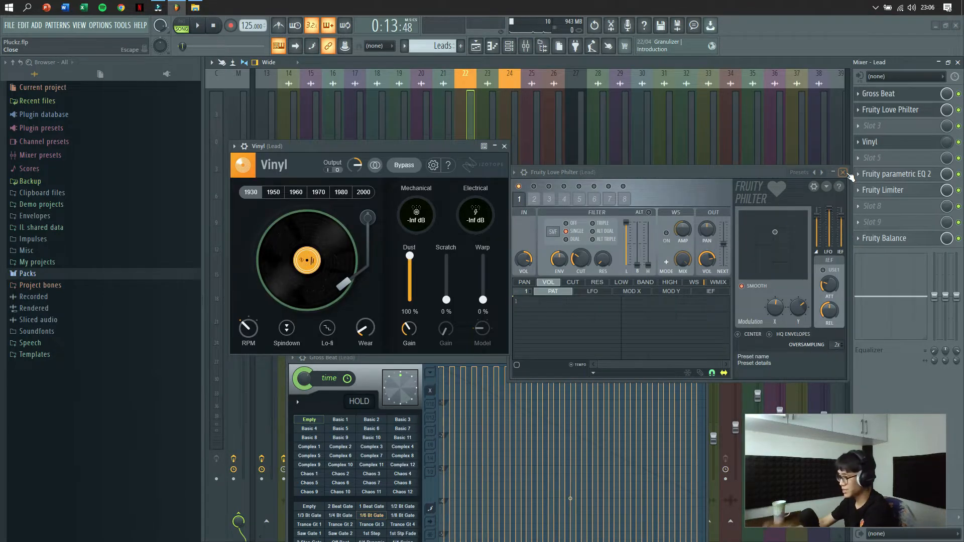
click(844, 173)
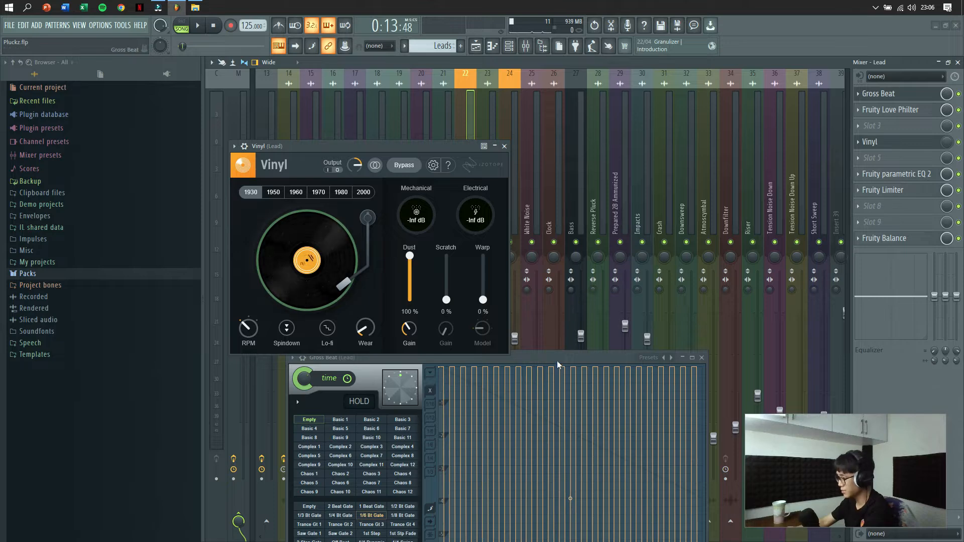
drag(557, 361, 619, 360)
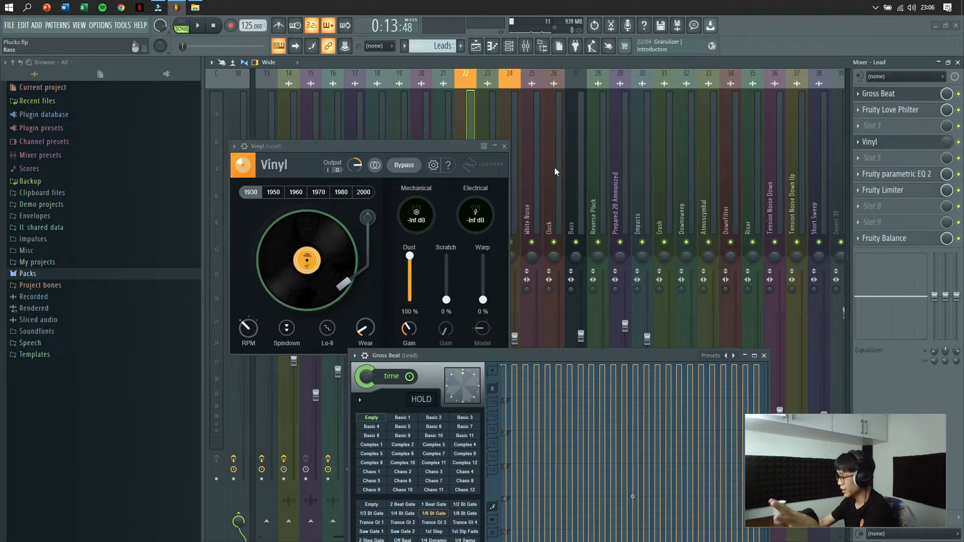
Play the soloed Leads part from just after bar 13 to hear the Vinyl mix level automation.
key(F5)
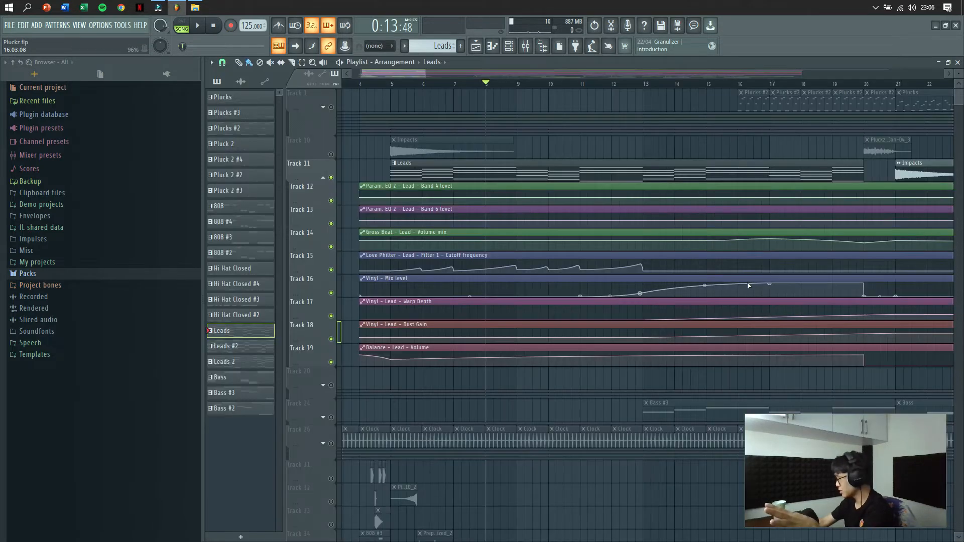
click(658, 84)
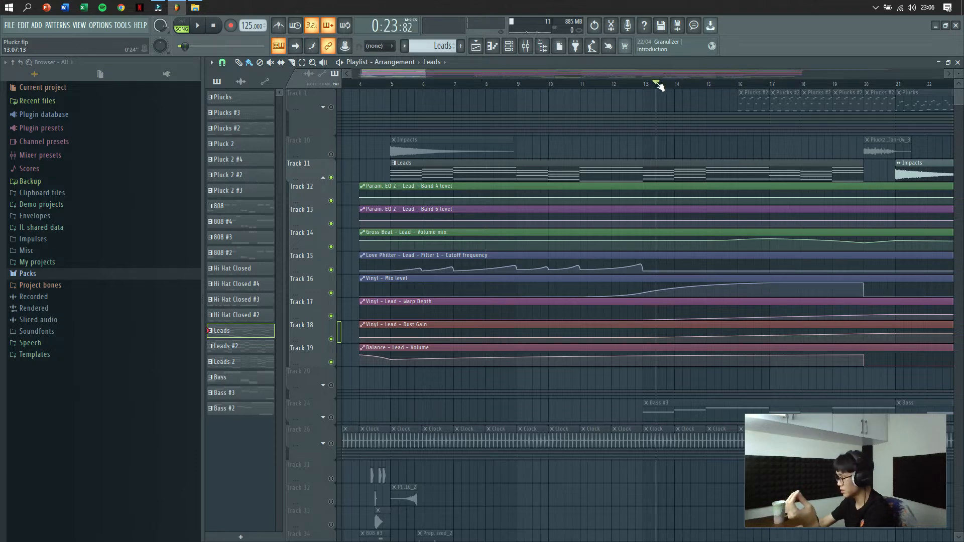
key(space)
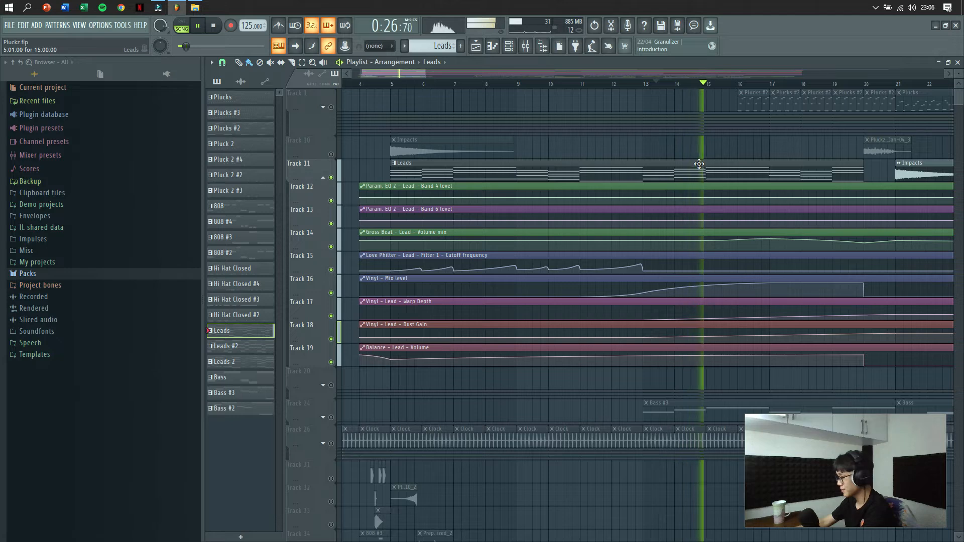
key(space)
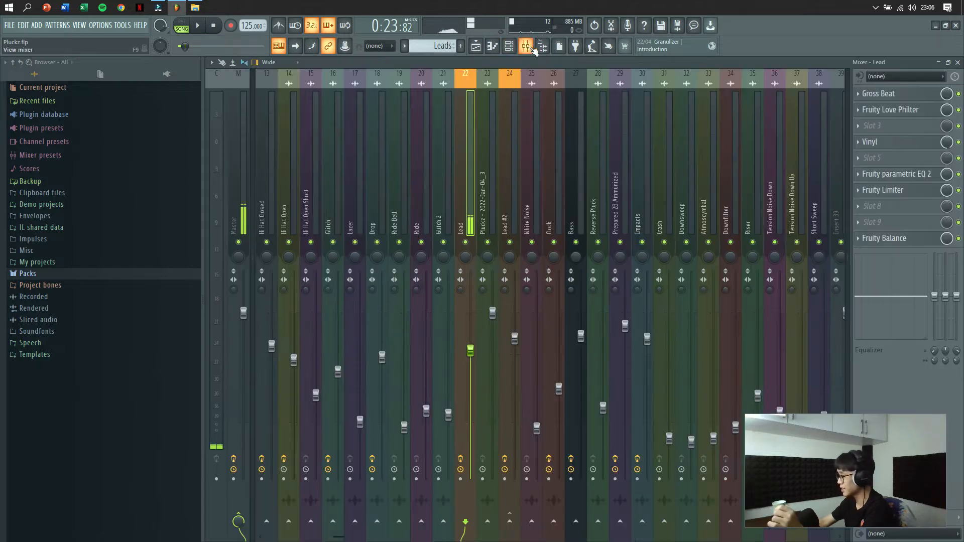
Review the Vinyl and Fruity Limiter effects on the Lead mixer track, closing the limiter.
click(526, 45)
click(870, 142)
click(882, 190)
drag(150, 98, 429, 137)
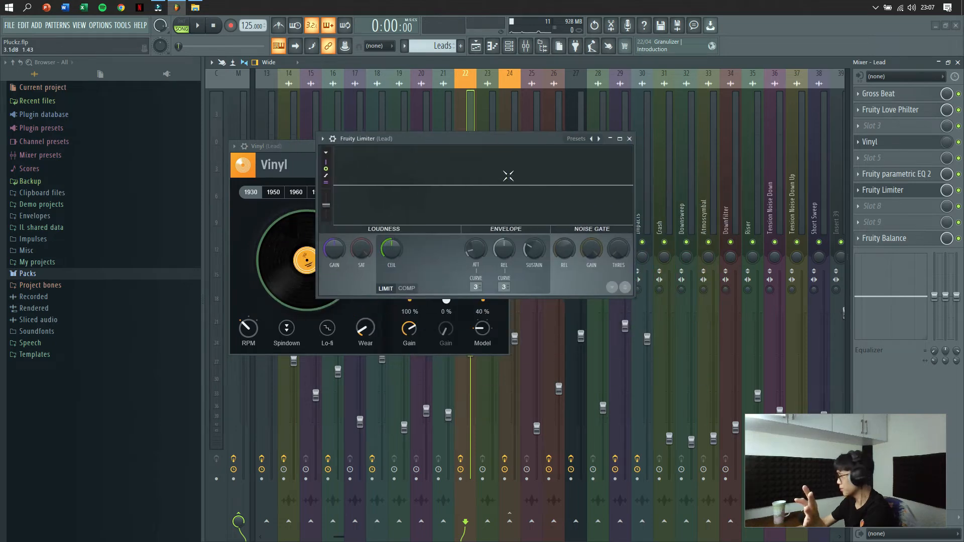
click(630, 140)
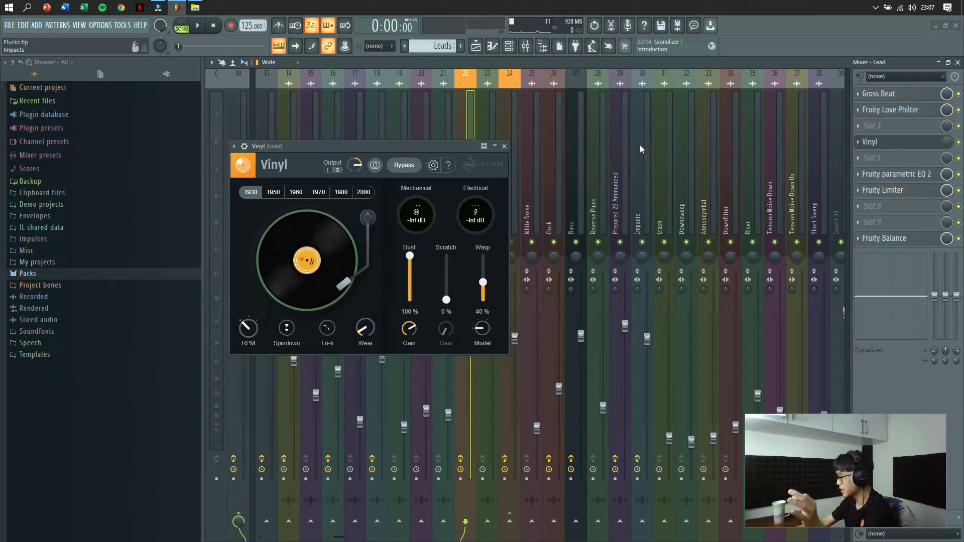
Inspect the Lead track's Fruity Balance effect, and close the Vinyl and Fruity Balance windows.
click(896, 238)
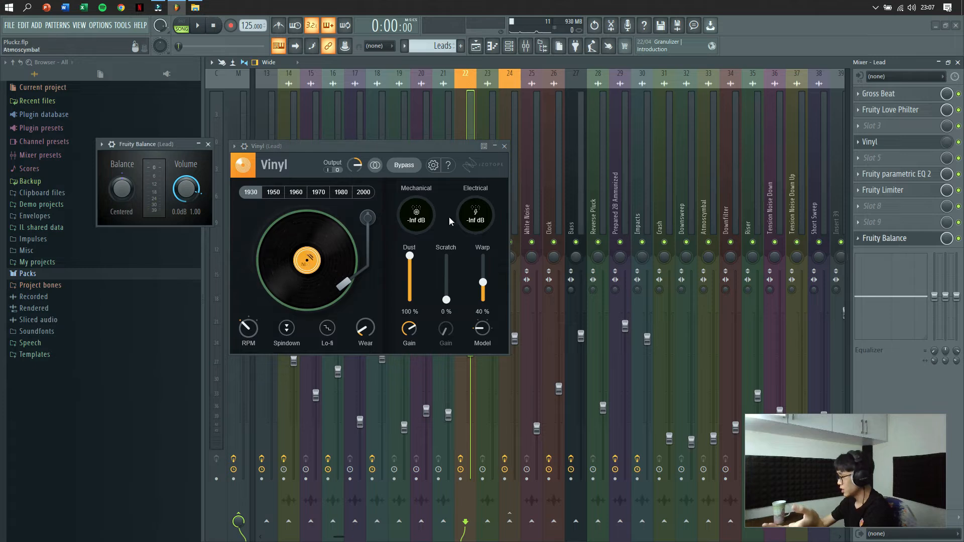
drag(148, 151, 638, 201)
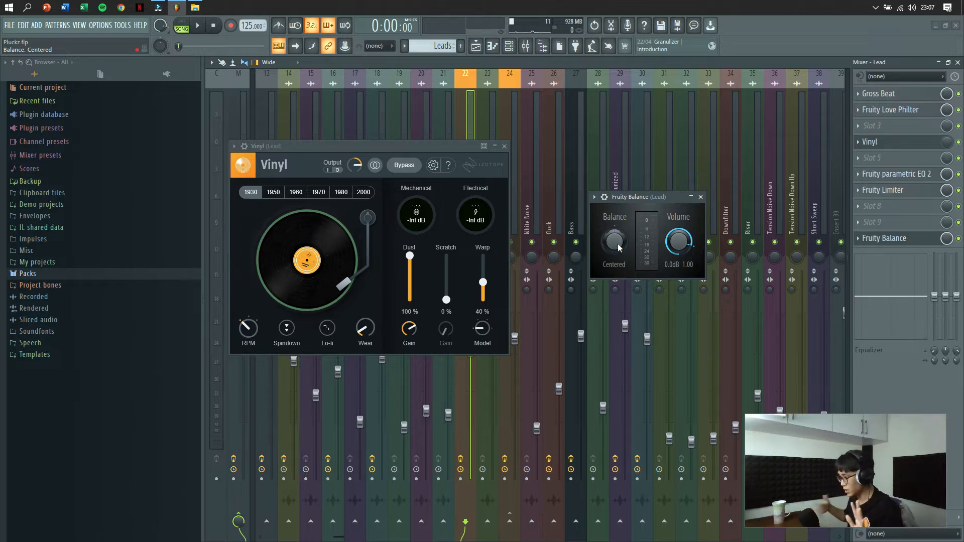
click(504, 146)
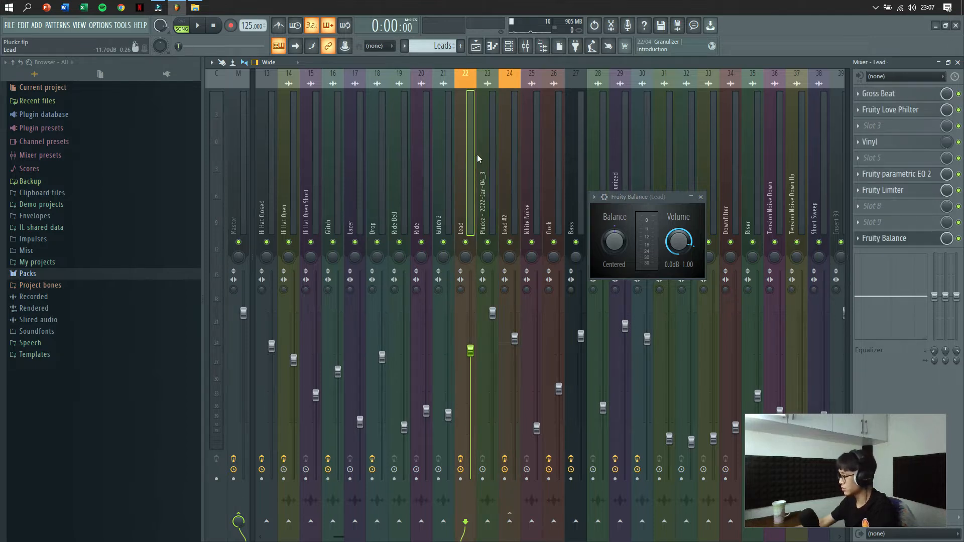
drag(698, 196, 542, 177)
click(544, 177)
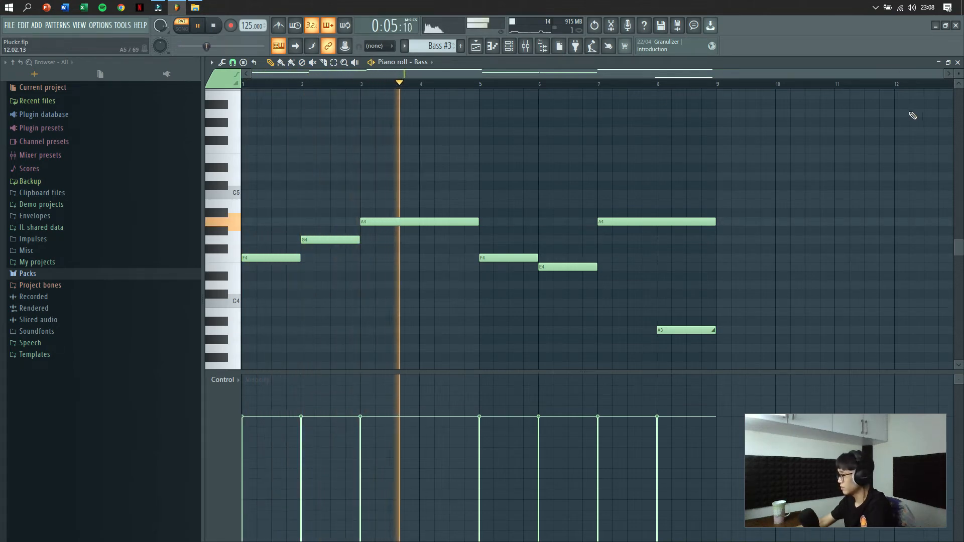
Stop the Bass #3 pattern, close its piano roll, and check the Bass channel's synth settings.
key(space)
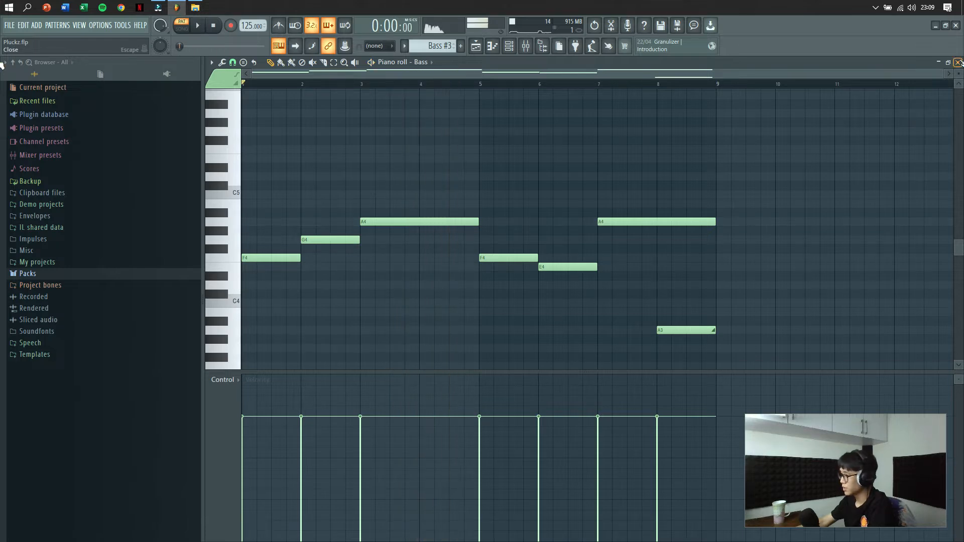
click(958, 62)
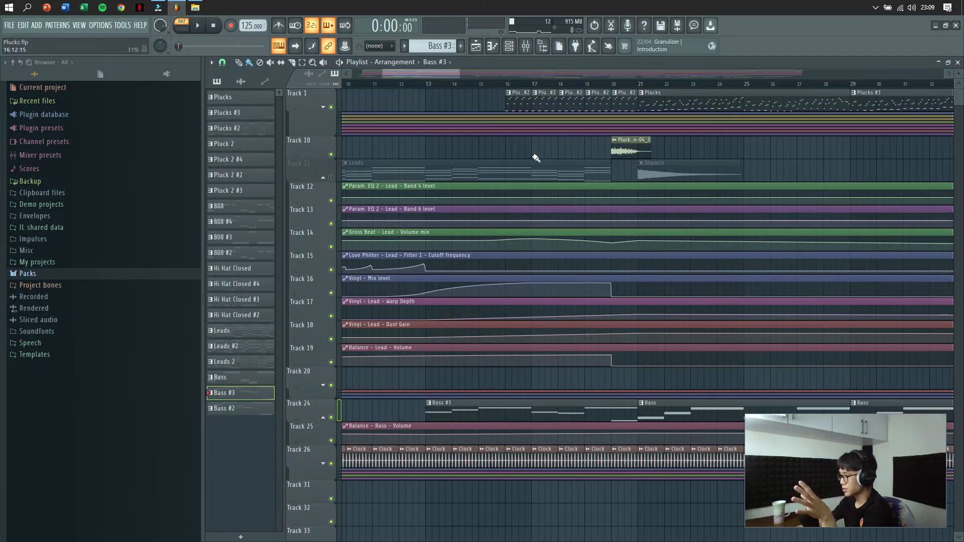
click(510, 46)
click(317, 225)
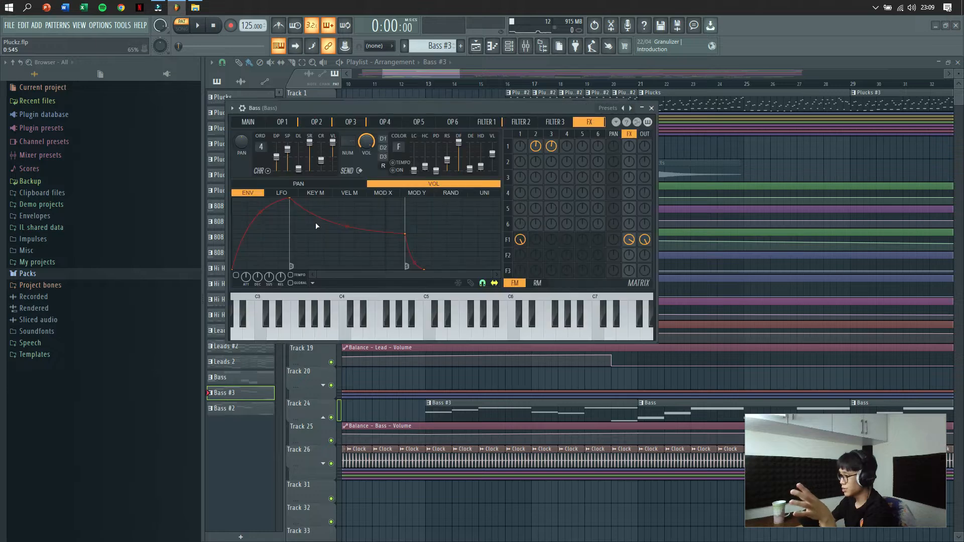
drag(402, 107, 511, 210)
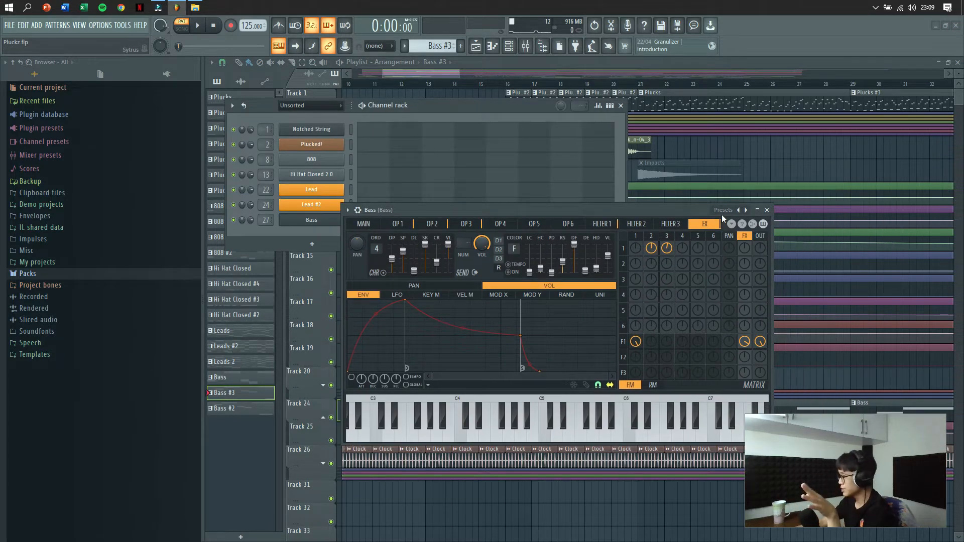
click(767, 210)
Examine the Fruity Limiter and Fruity Balance effects on the Bass mixer track.
click(526, 45)
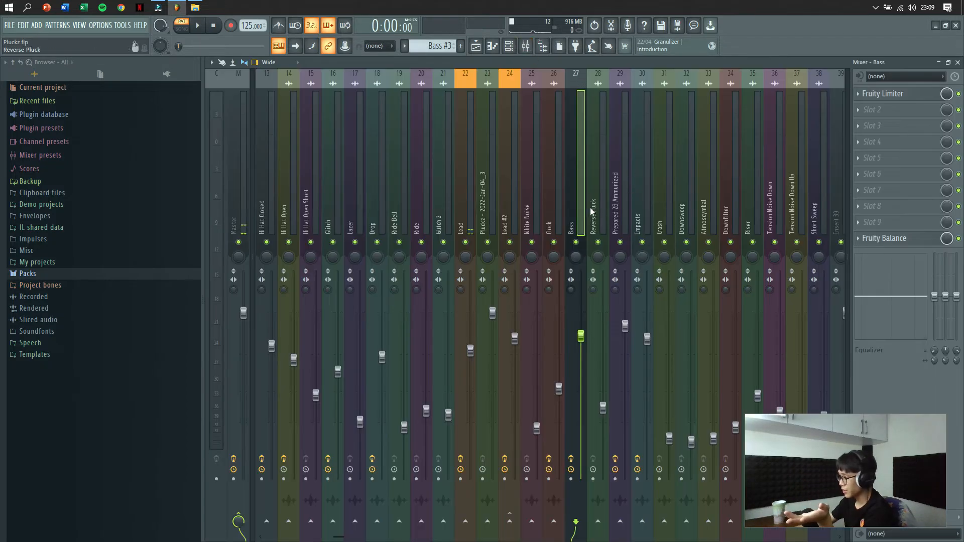
click(884, 94)
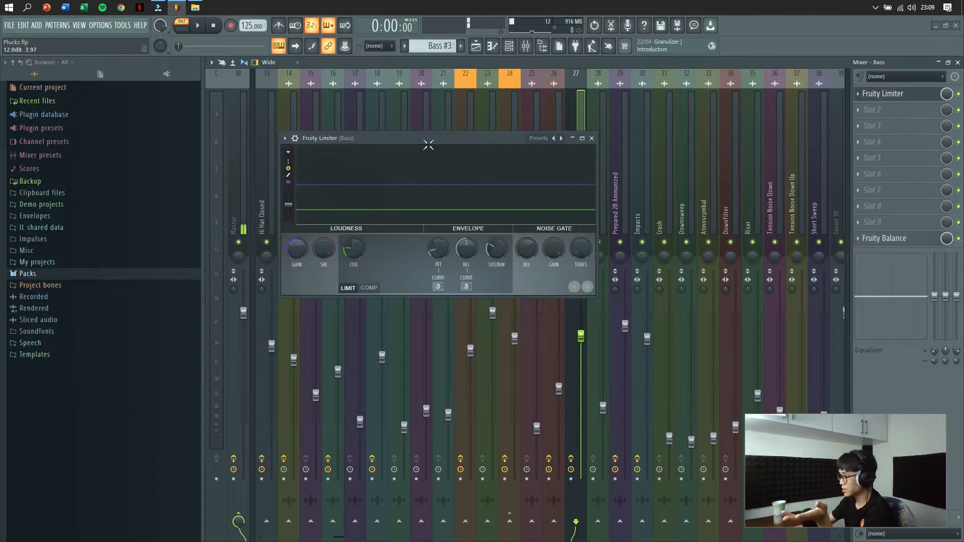
click(884, 94)
click(904, 239)
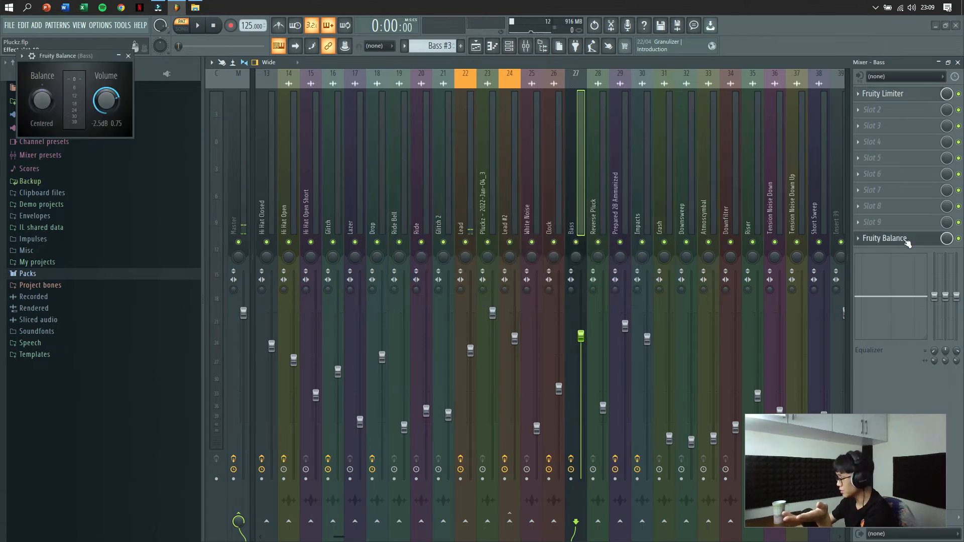
drag(111, 55, 632, 250)
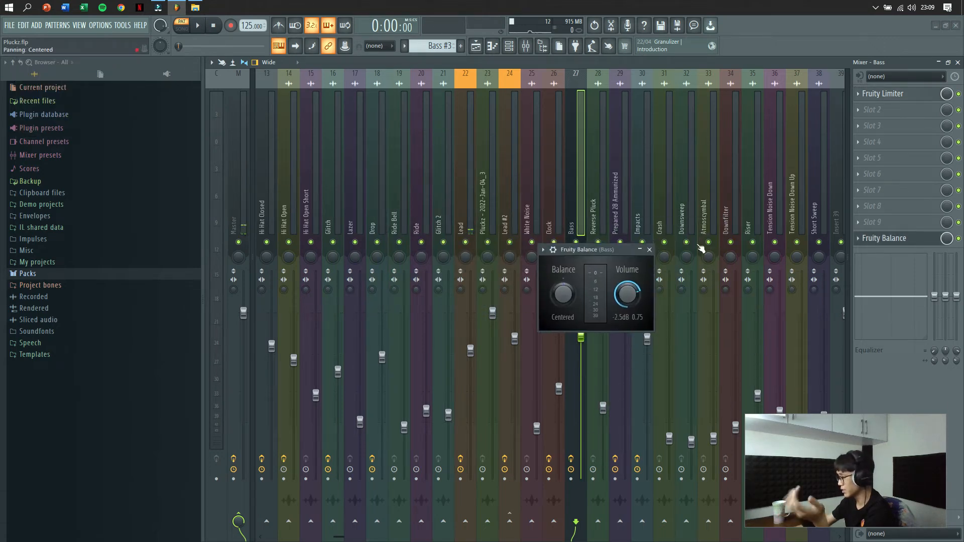
Close the Bass track's Fruity Balance, the mixer and the channel rack, and place the playhead at bar 21 of the playlist.
click(649, 250)
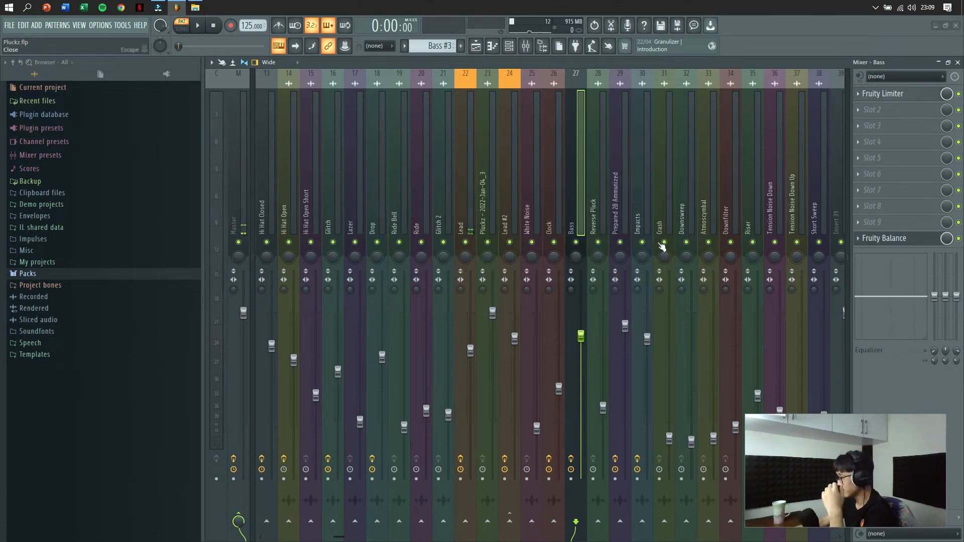
click(958, 62)
click(621, 105)
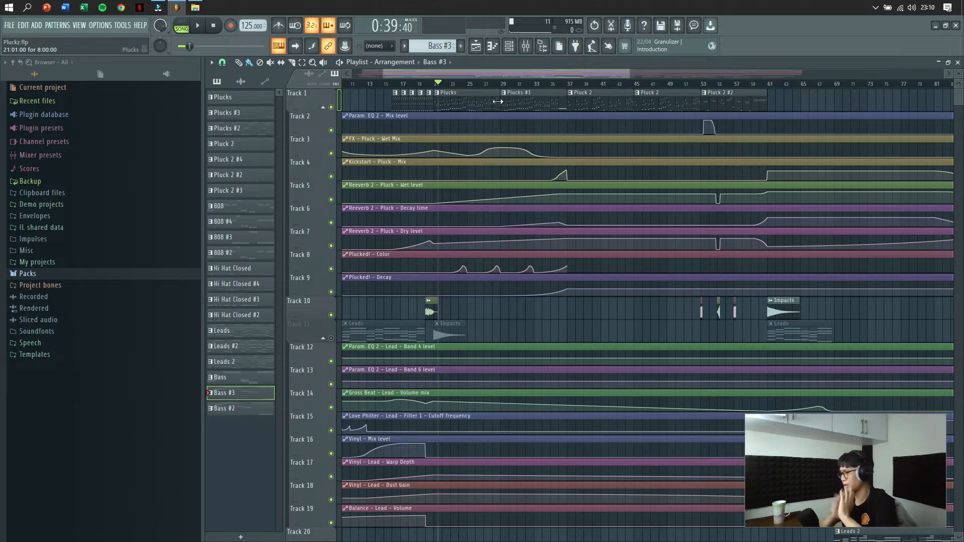
scroll(426, 96, up, 5)
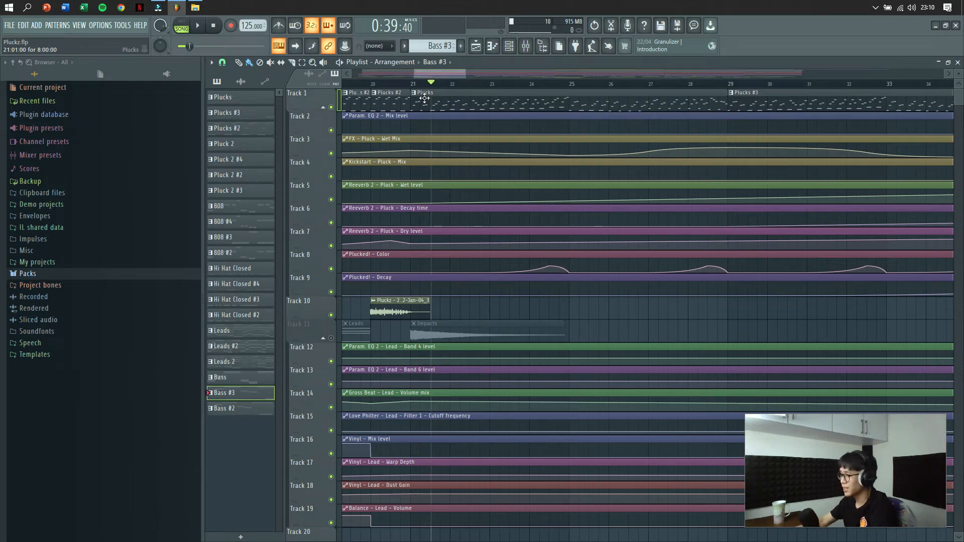
click(407, 83)
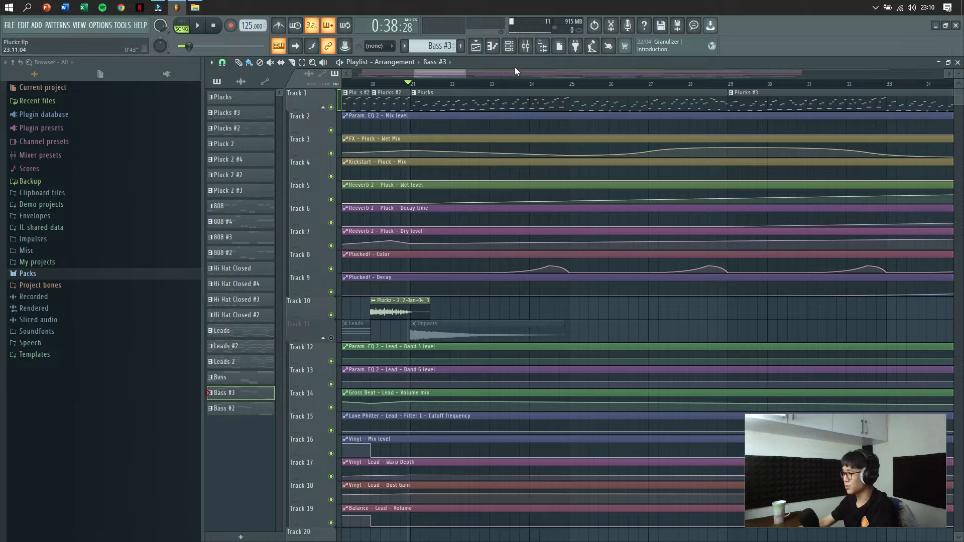
Select the Plucks pattern in the playlist and open its Plucked! synth, arranging the channel rack and synth windows clear of the Plucks clip.
click(509, 45)
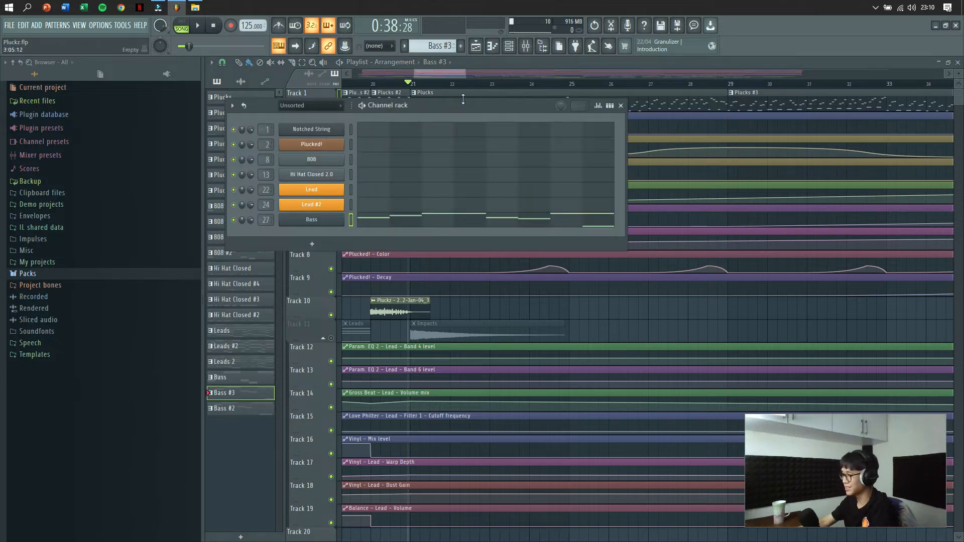
click(621, 105)
click(547, 107)
click(509, 46)
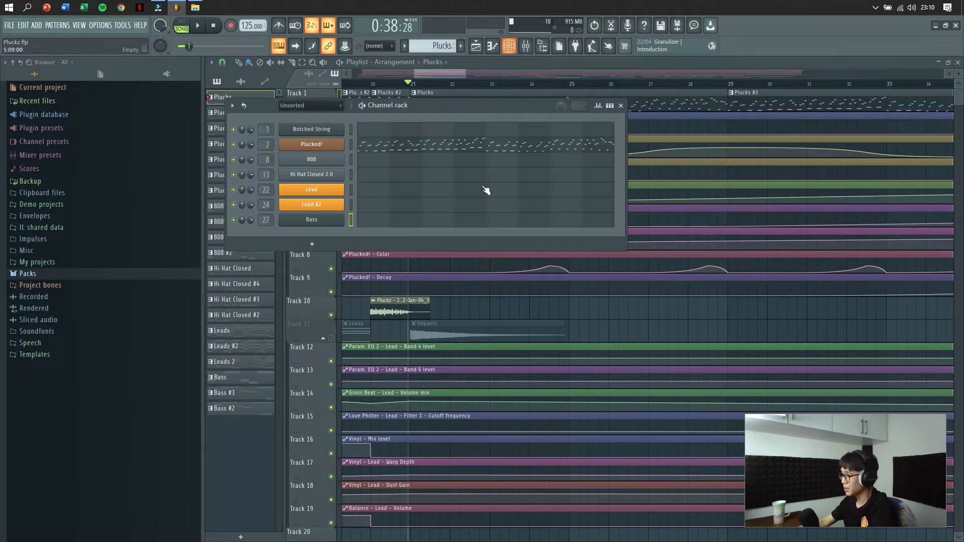
click(306, 144)
drag(426, 146, 591, 191)
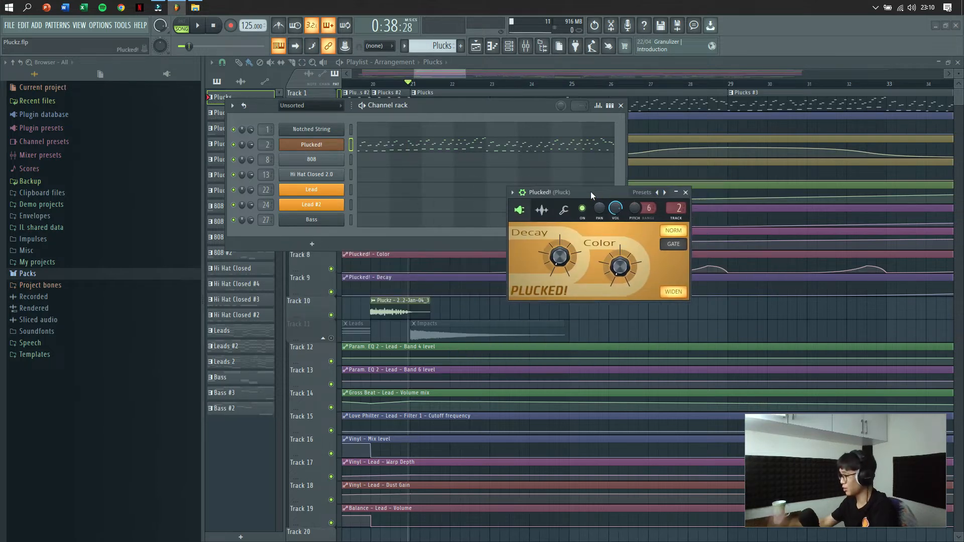
drag(500, 105, 390, 230)
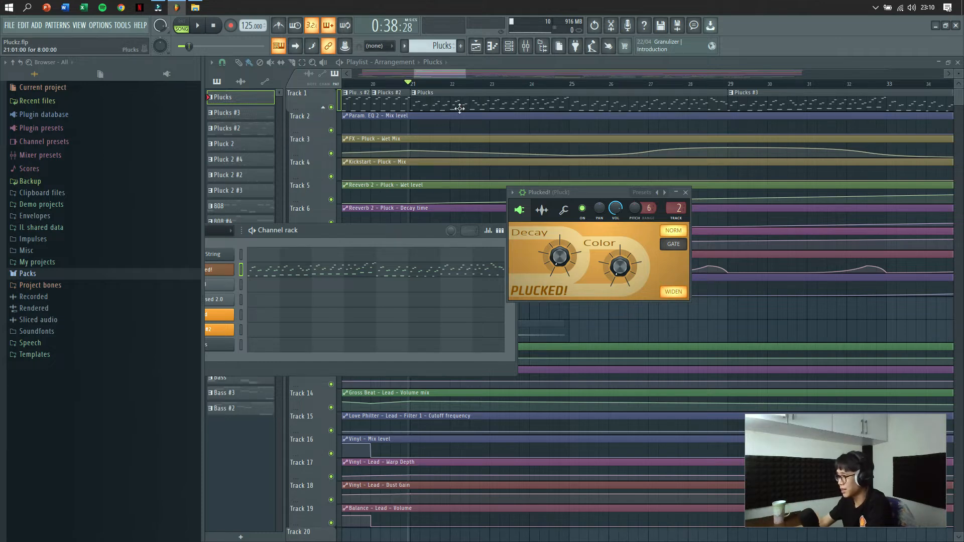
drag(316, 234, 384, 255)
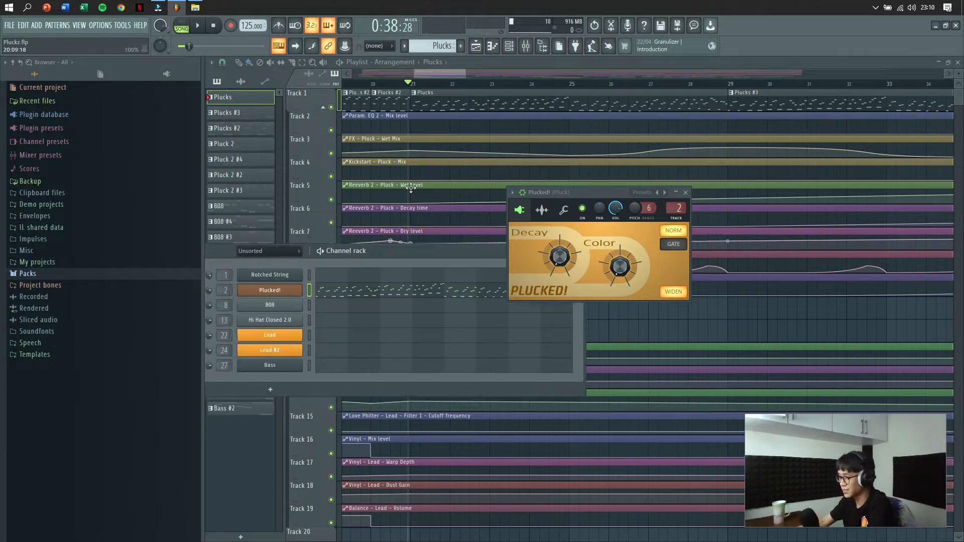
Play the Plucks notes in the piano roll while lowering the Plucked! Decay, and stop playback.
key(space)
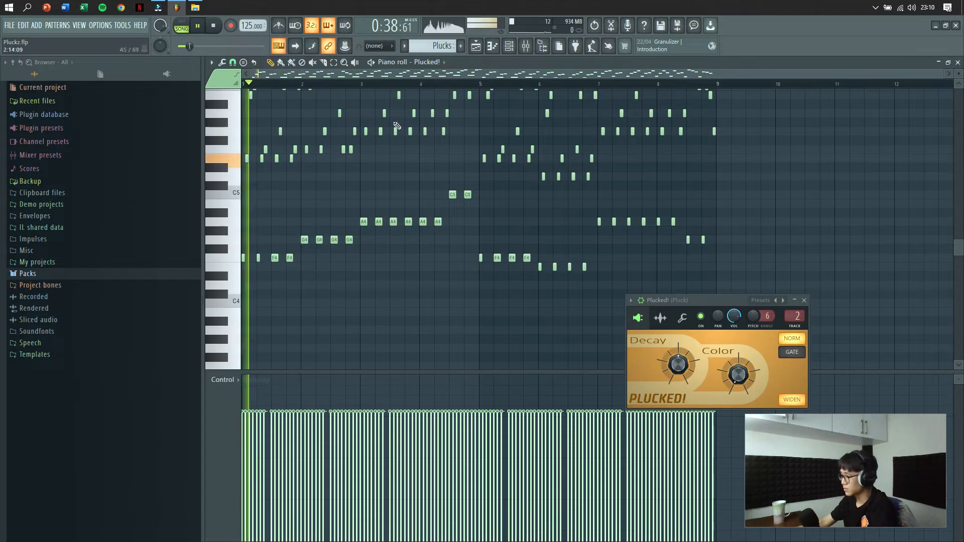
scroll(607, 164, up, 3)
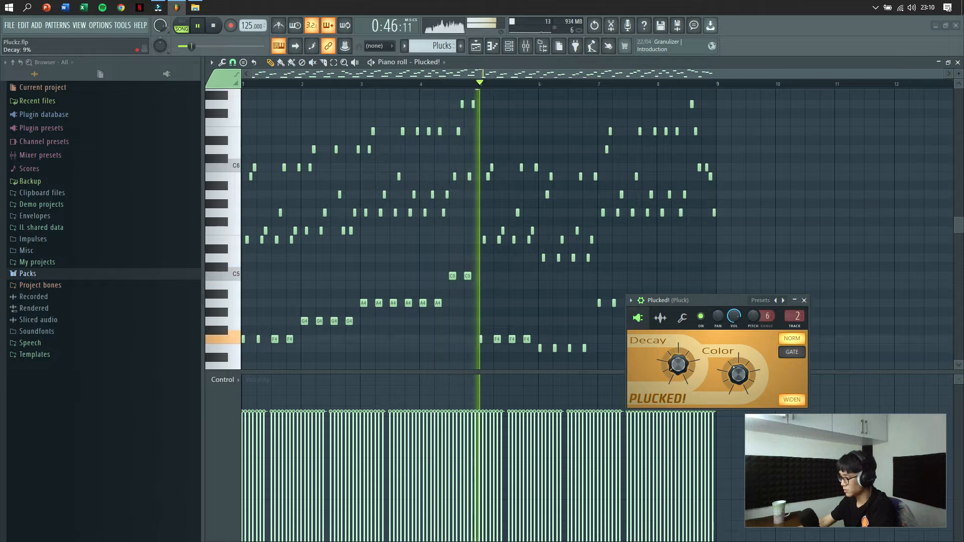
drag(678, 365, 679, 377)
key(space)
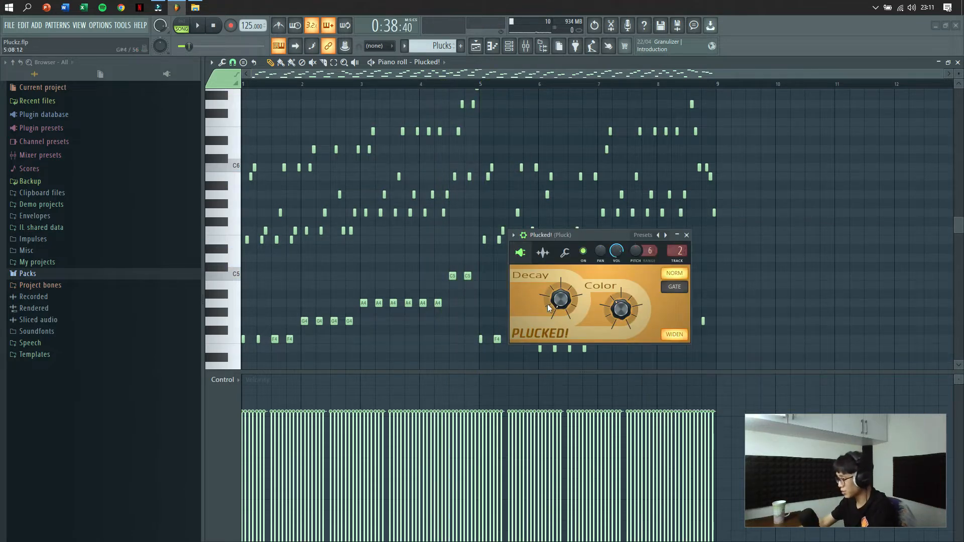
Raise the Plucked! Decay and listen to the plucks, then set Decay to 0% and play them again for comparison.
drag(556, 303, 555, 269)
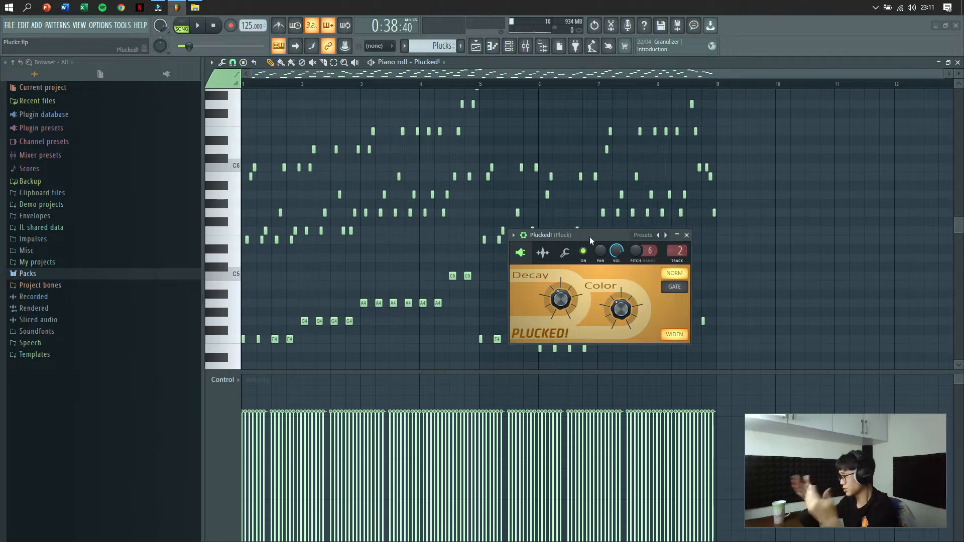
key(space)
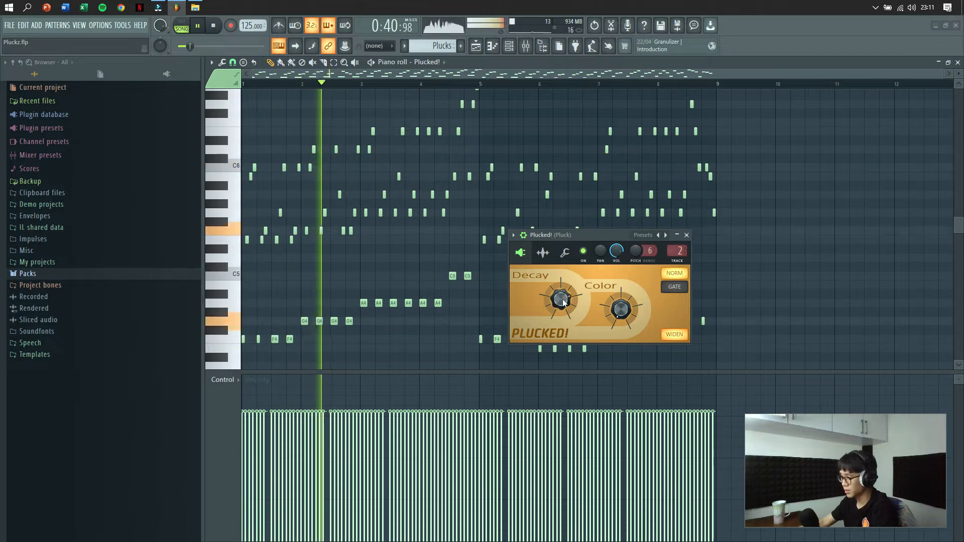
key(space)
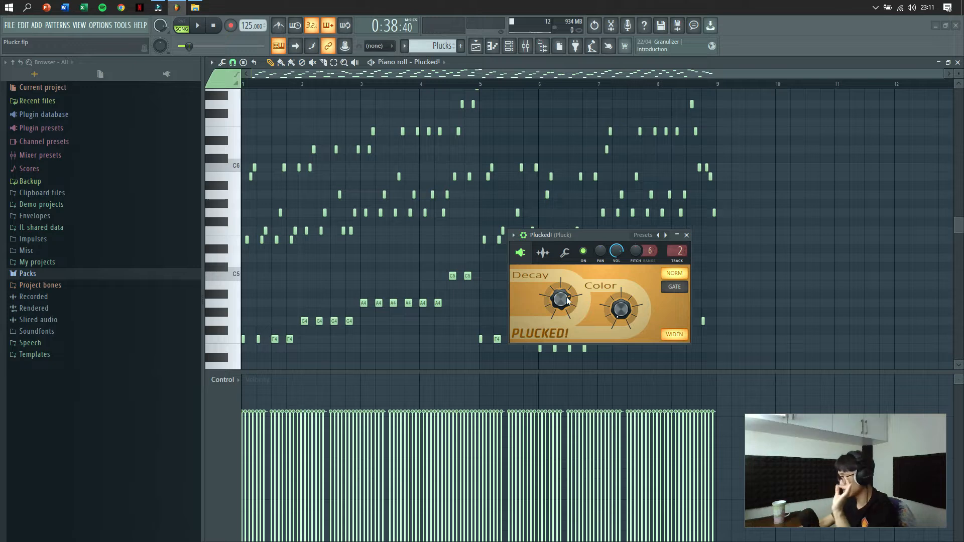
drag(567, 300, 568, 327)
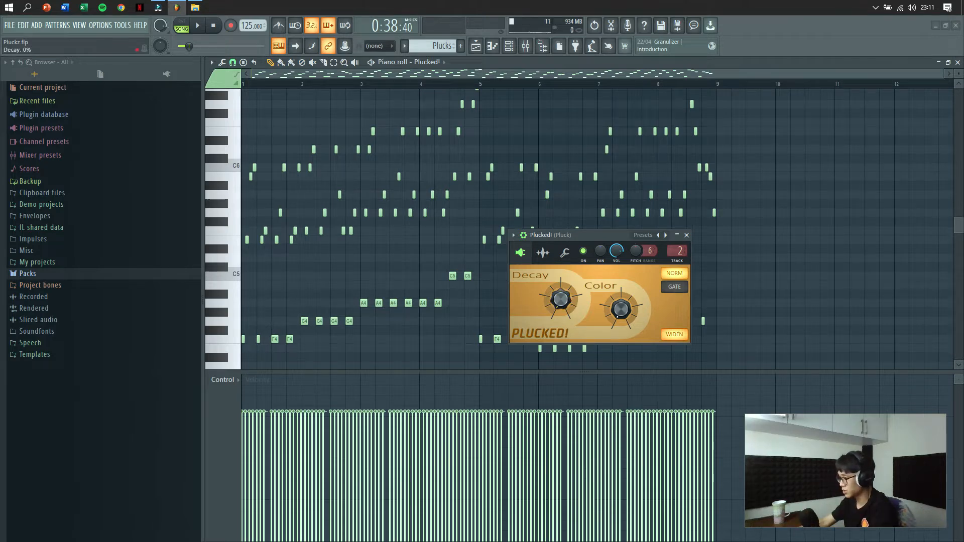
key(space)
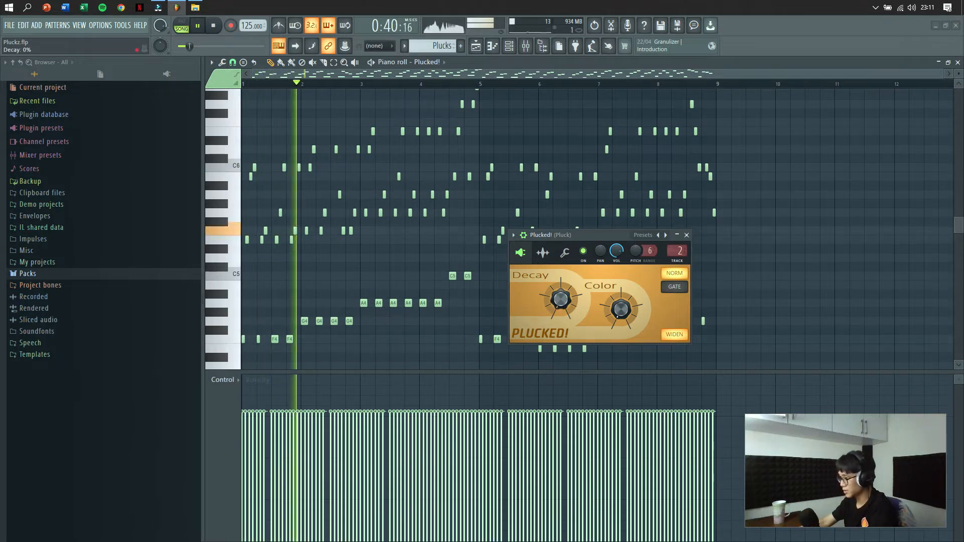
key(space)
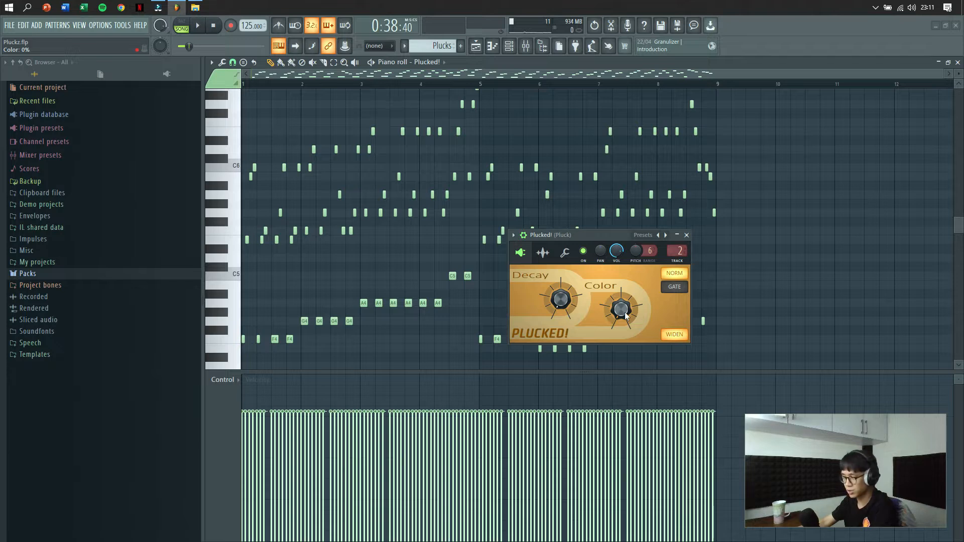
Raise the Plucked! Color to about 16% during playback, and stop.
key(space)
drag(624, 312, 624, 246)
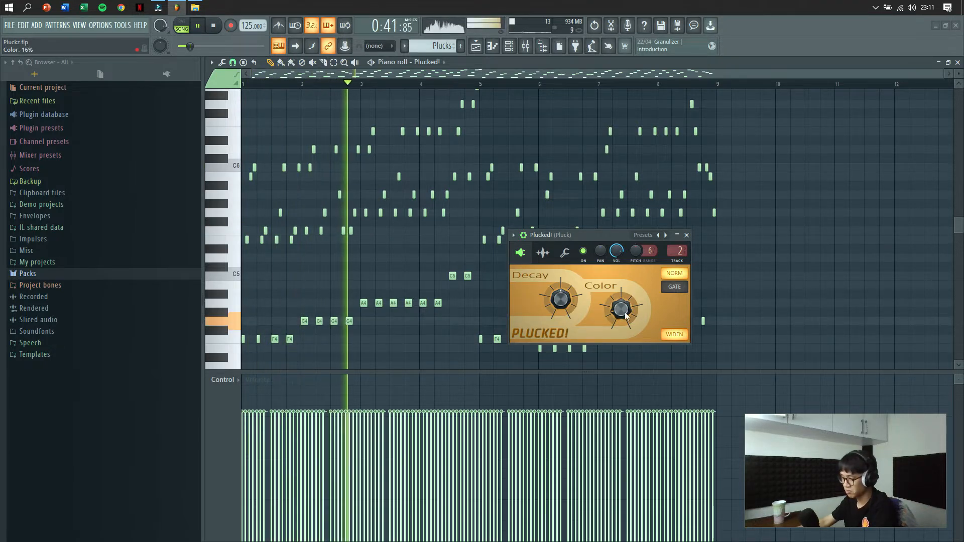
key(space)
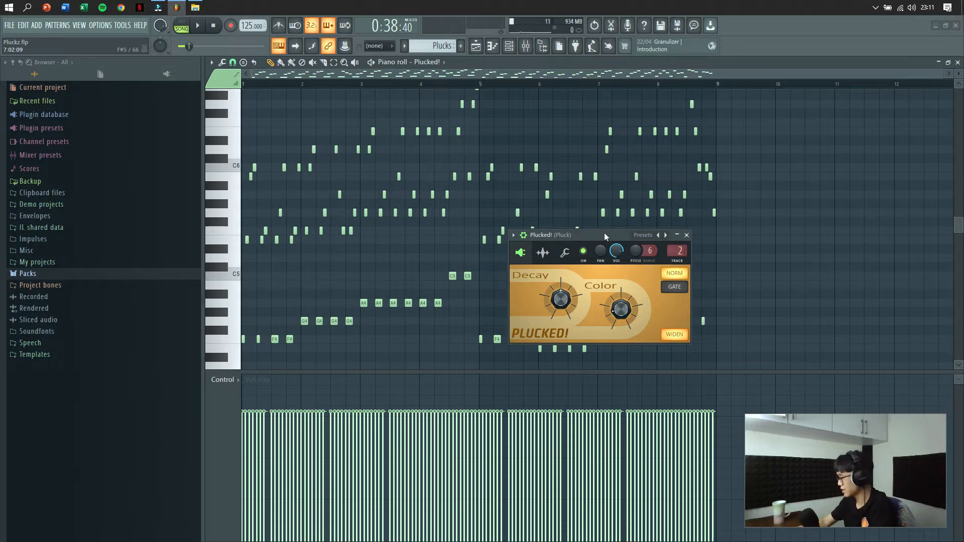
Return to the playlist and take Track 1 out of solo so that all playlist tracks are active.
click(476, 46)
click(579, 252)
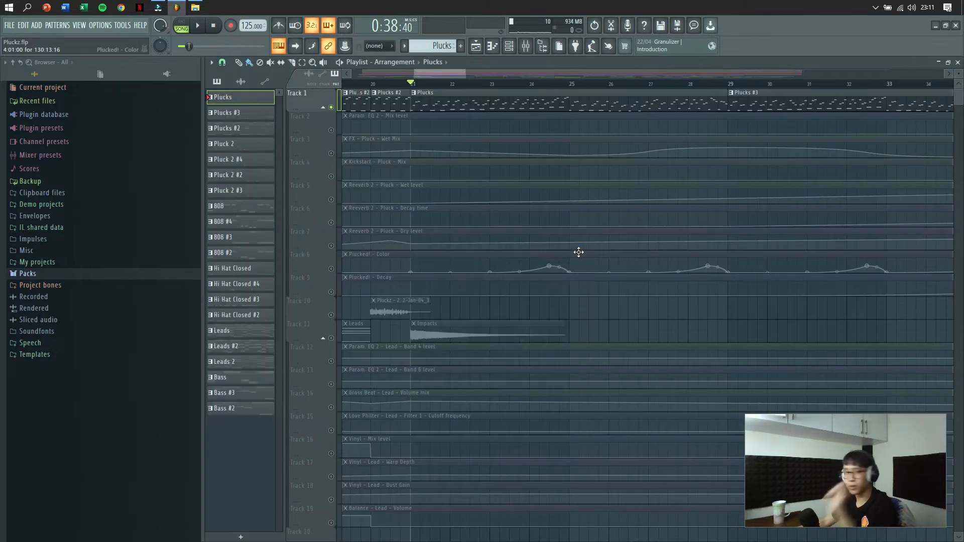
right_click(332, 107)
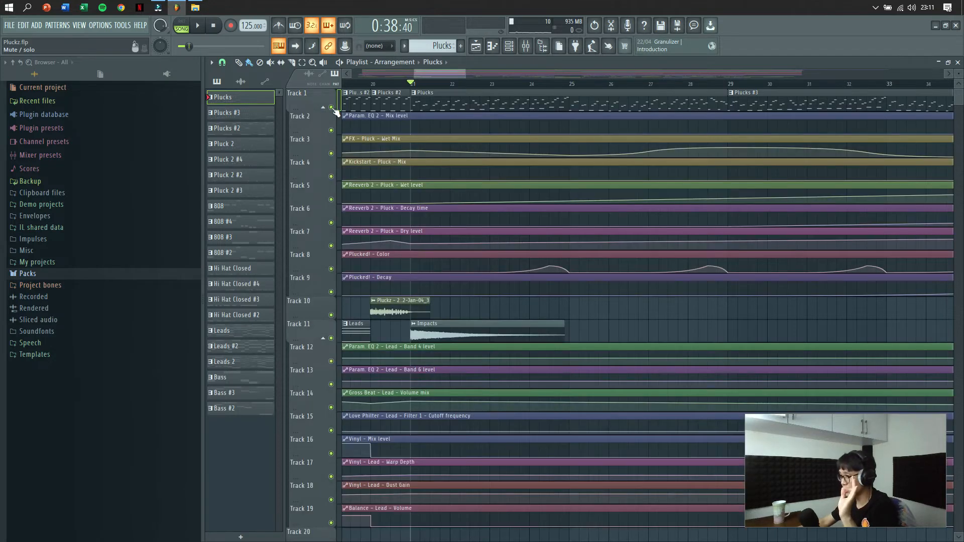
right_click(331, 107)
right_click(331, 107)
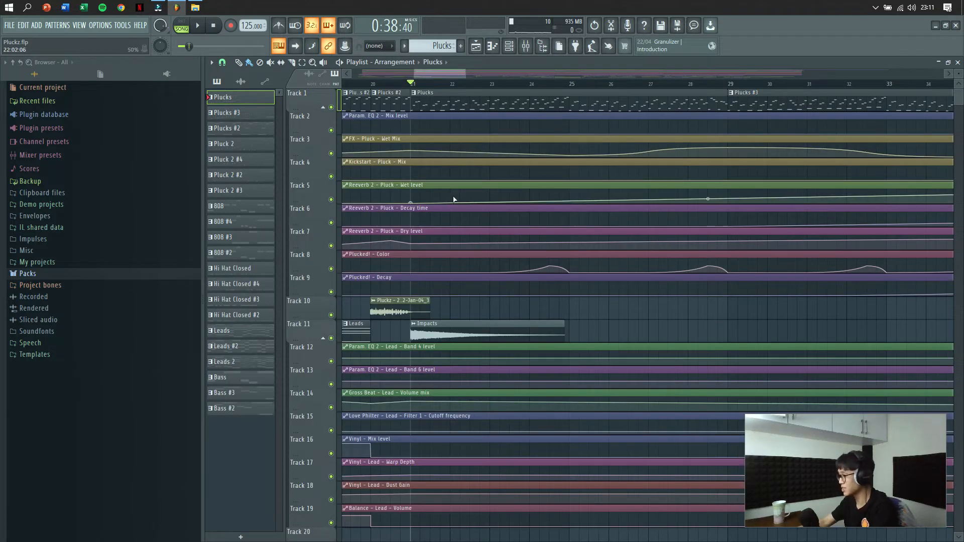
scroll(450, 191, down, 4)
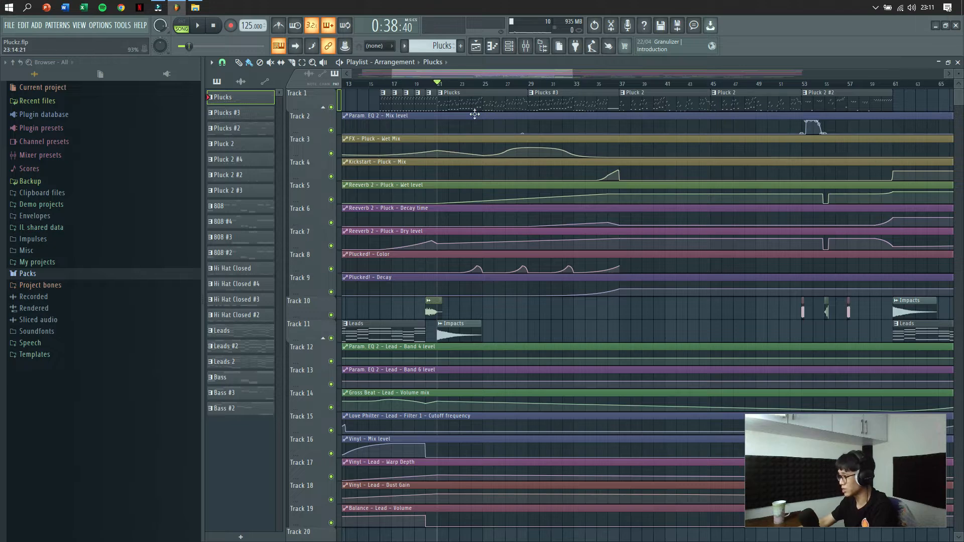
Examine the low-cut curve in the first Fruity Parametric EQ 2 on the Pluck mixer track, and close the equalizer.
key(F9)
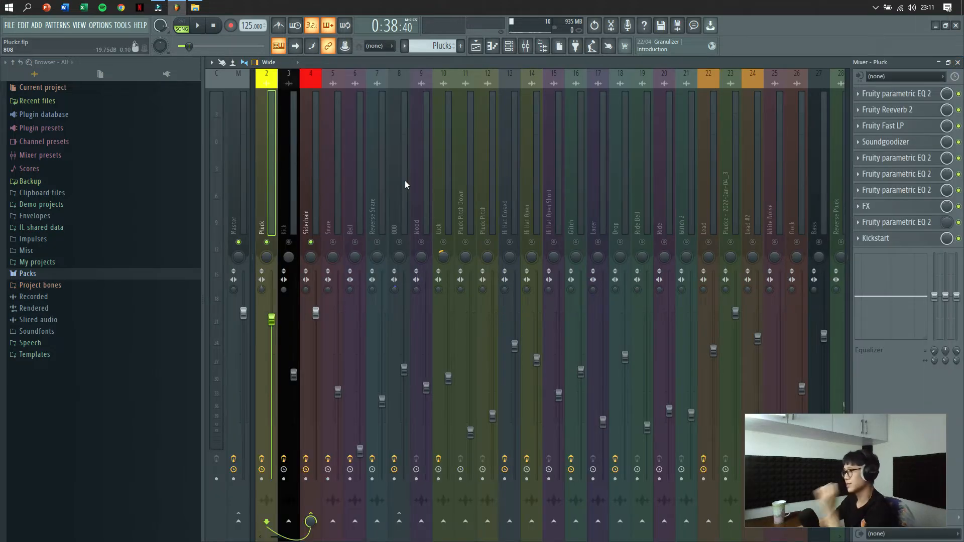
click(886, 94)
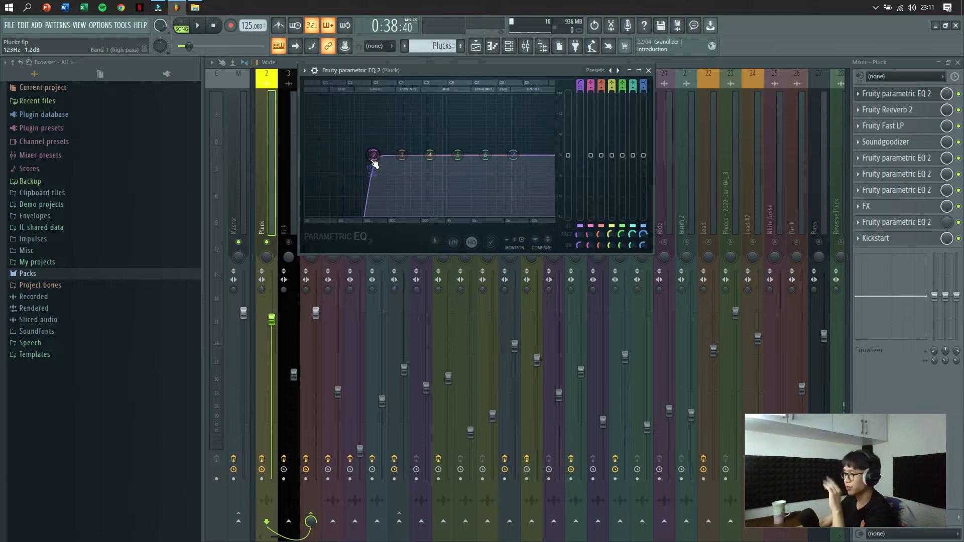
drag(459, 74, 507, 226)
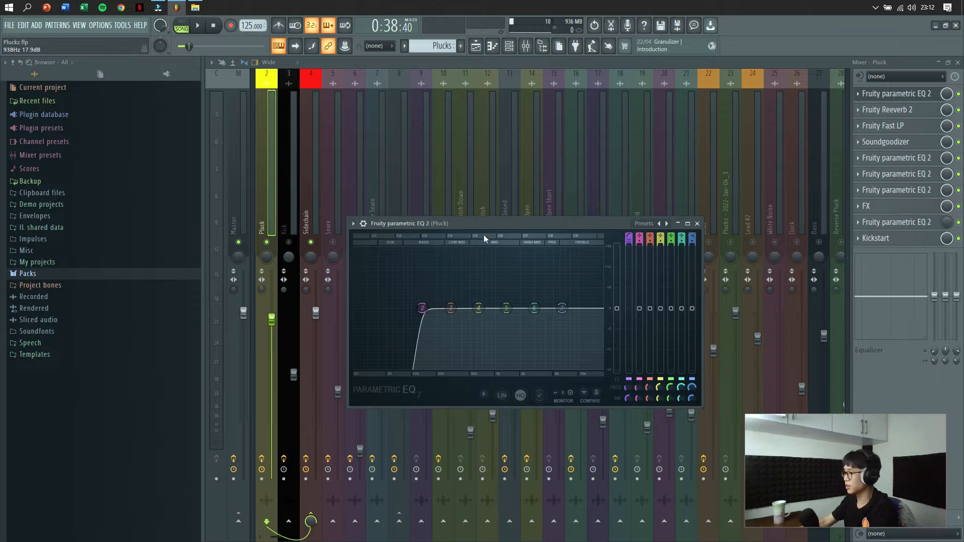
drag(483, 233, 546, 213)
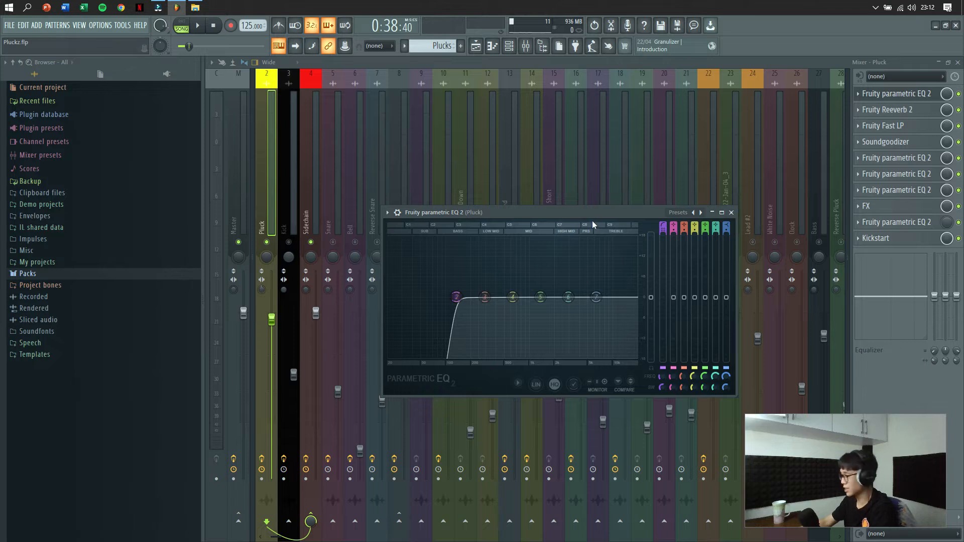
click(731, 212)
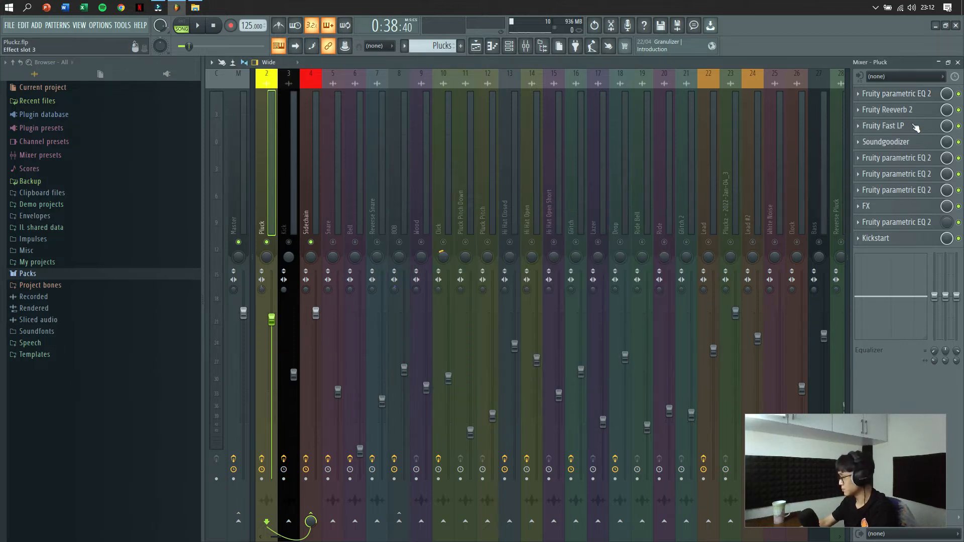
Review the Fruity Reeverb 2 and Fruity Fast LP effects on the Pluck mixer track, and close both.
click(899, 109)
drag(357, 219, 501, 214)
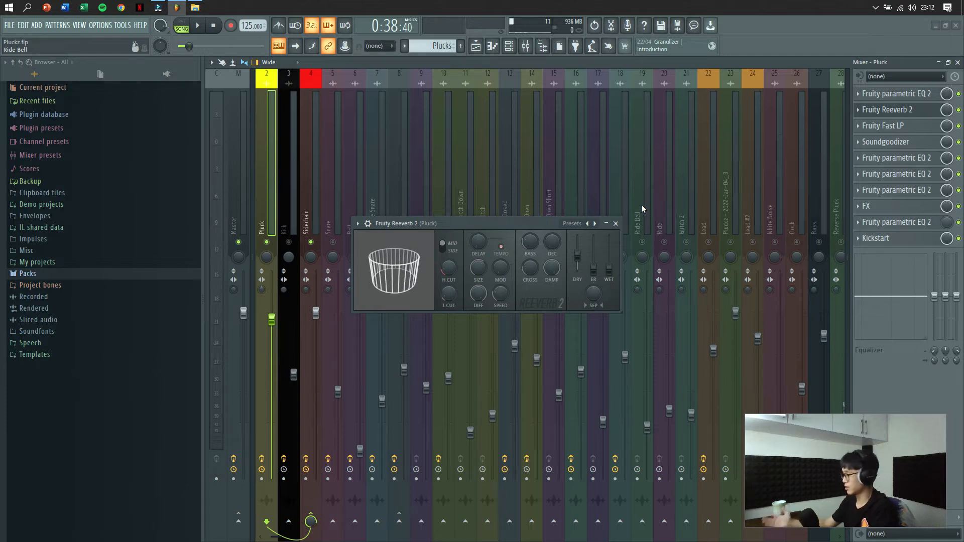
click(891, 126)
drag(635, 140, 608, 156)
click(668, 157)
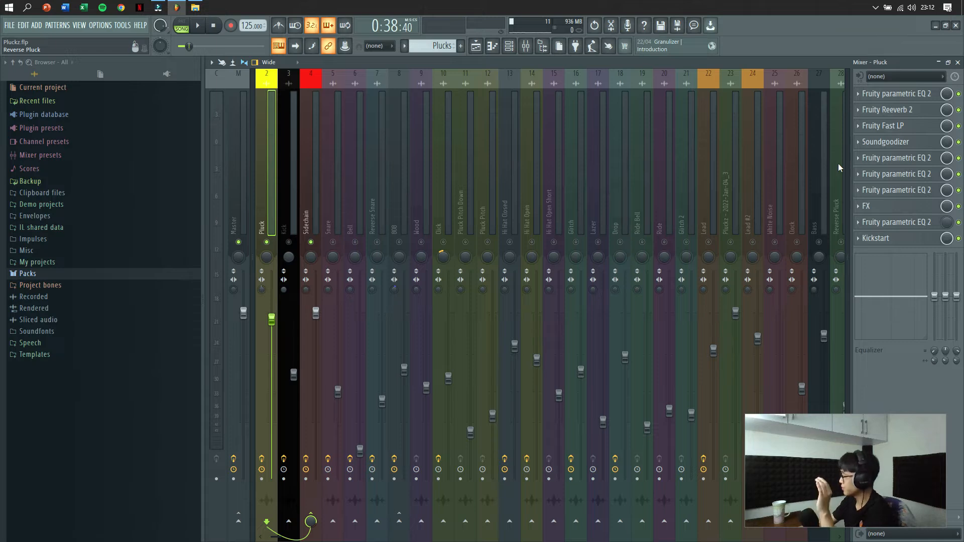
click(890, 126)
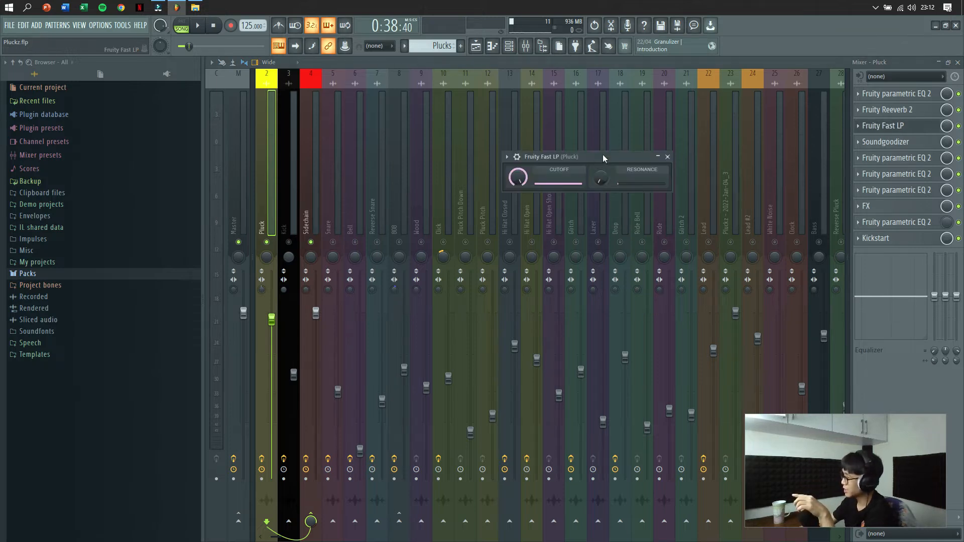
drag(604, 158, 487, 150)
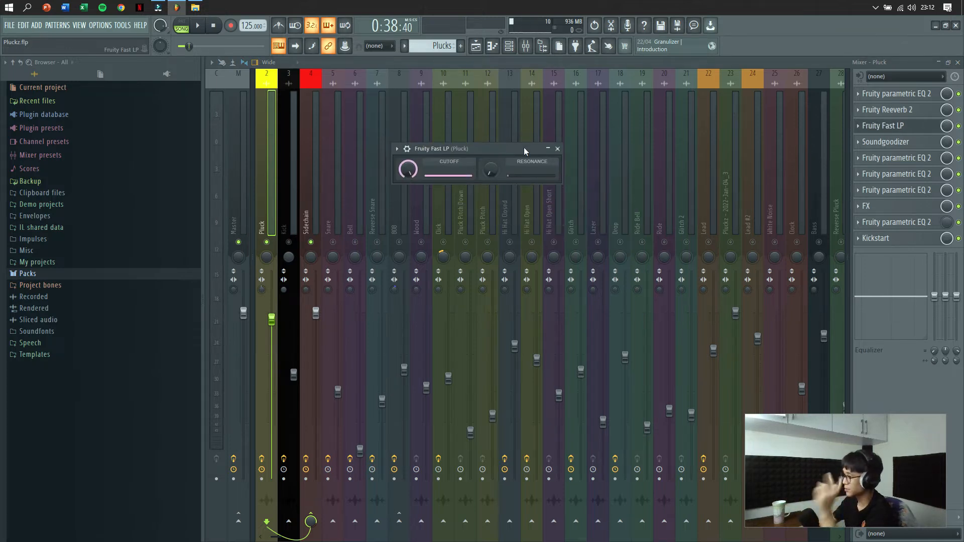
click(557, 148)
Review the Soundgoodizer amount and mode on the Pluck mixer track.
drag(277, 135, 580, 152)
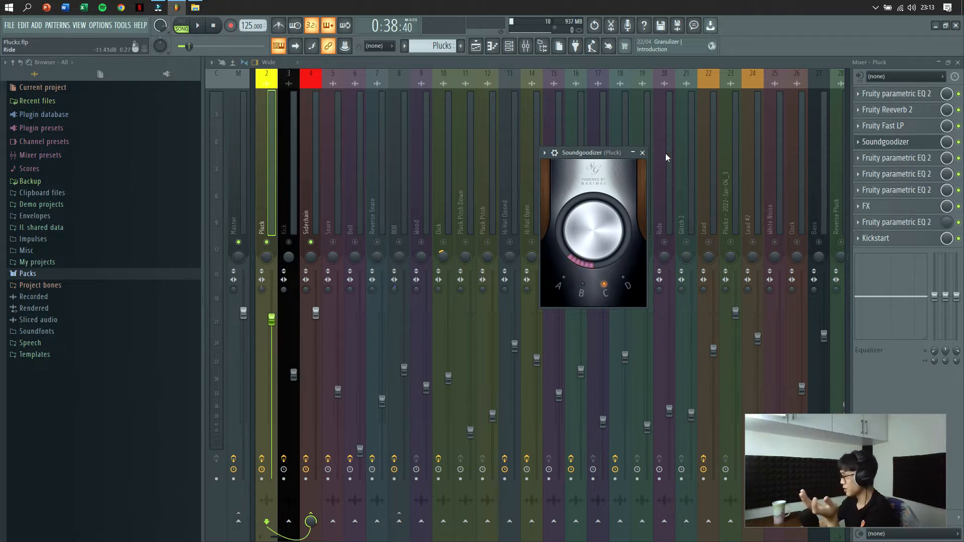
click(644, 153)
click(899, 141)
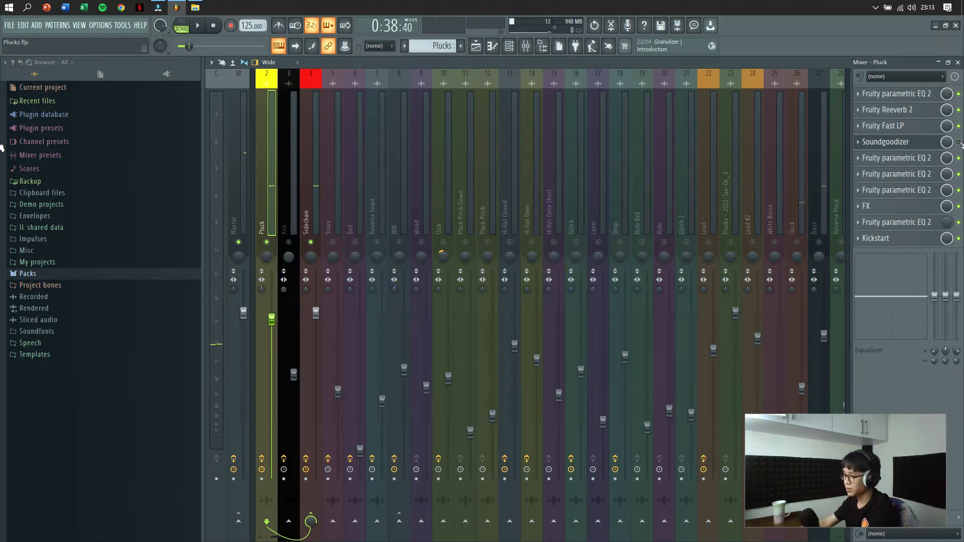
Compare playback of the pluck part with Soundgoodizer bypassed and enabled, leaving the effect on.
click(959, 142)
key(space)
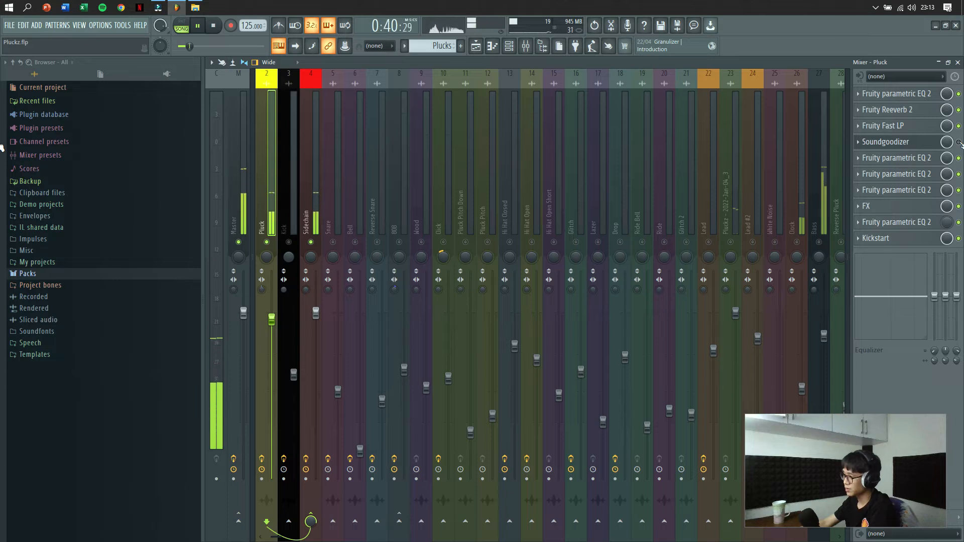
key(space)
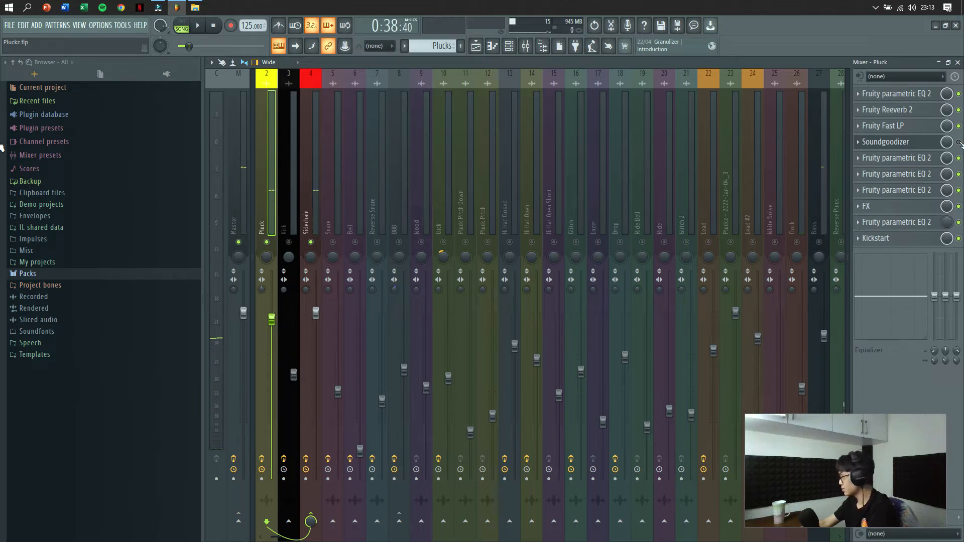
key(space)
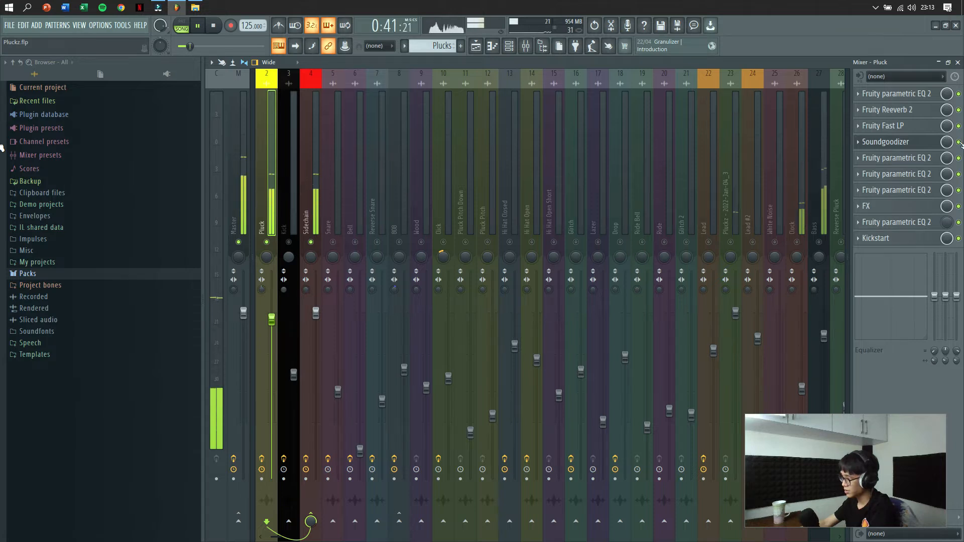
key(space)
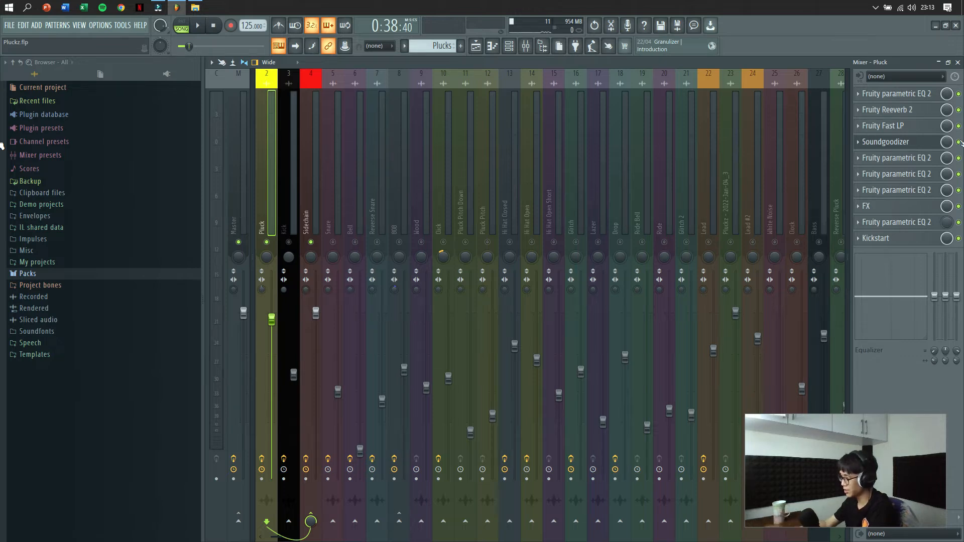
Review the curves of the three Fruity Parametric EQ 2 effects following Soundgoodizer on the Pluck track, and close the last equalizer.
click(930, 160)
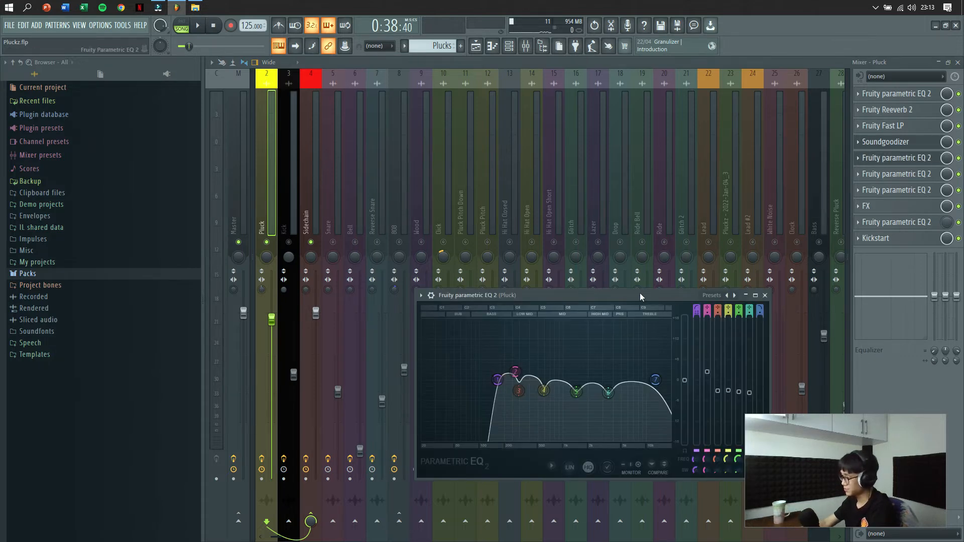
drag(602, 227, 536, 103)
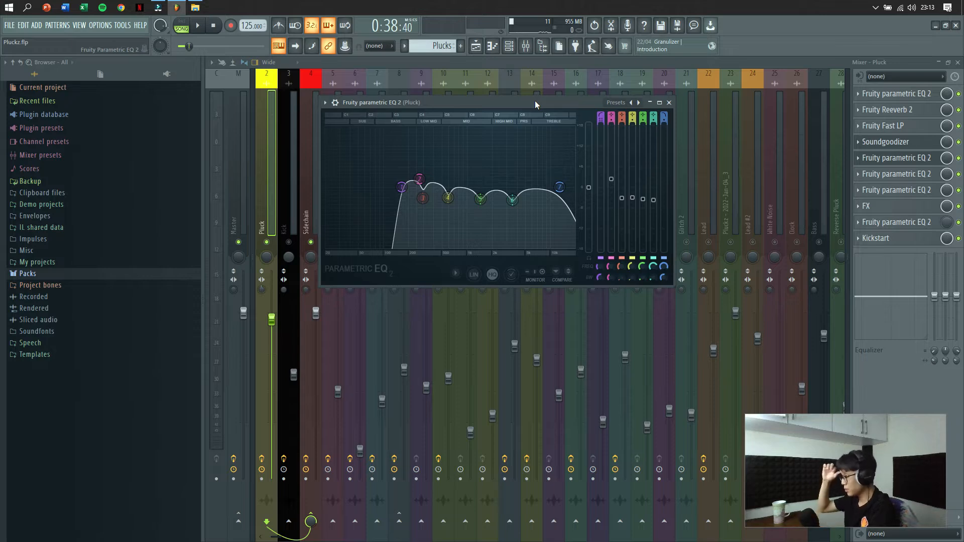
click(902, 175)
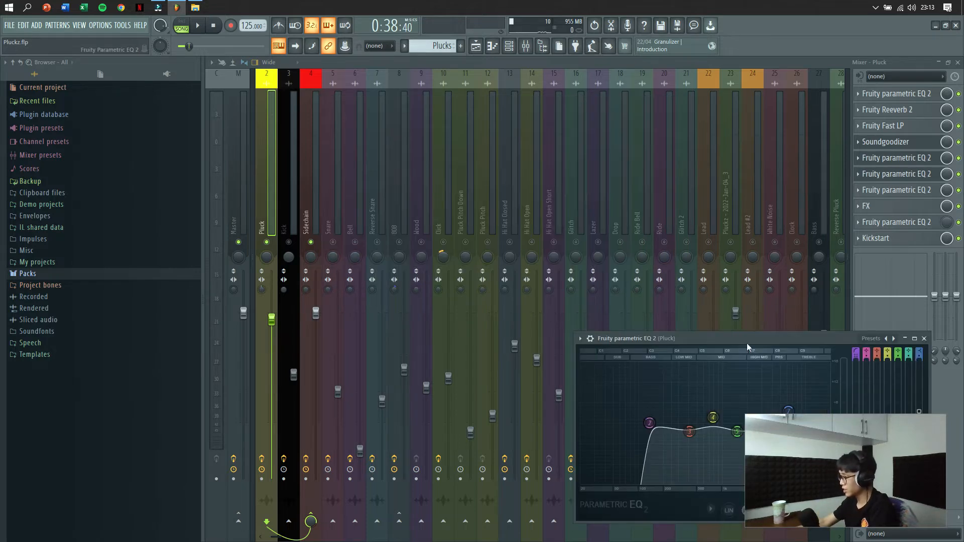
drag(747, 342, 558, 137)
click(918, 190)
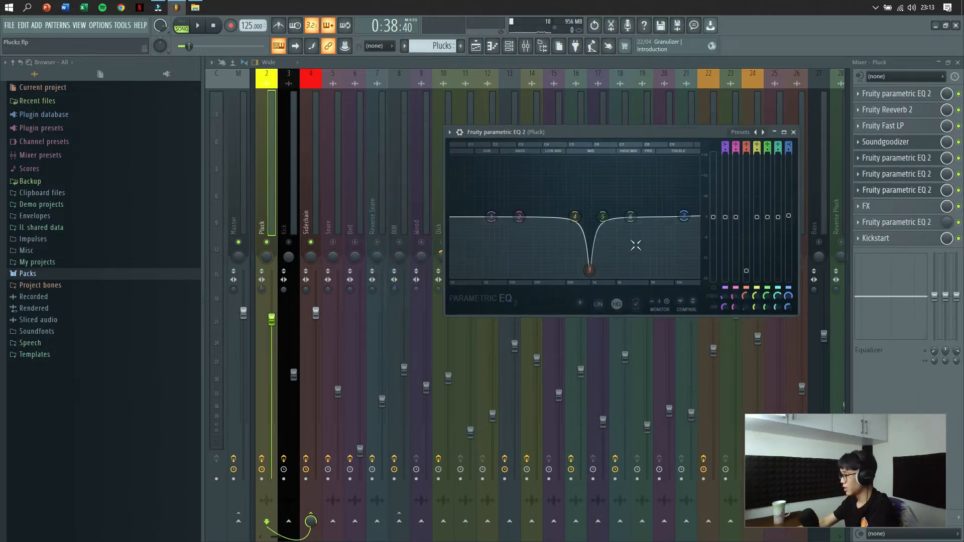
drag(637, 131, 525, 144)
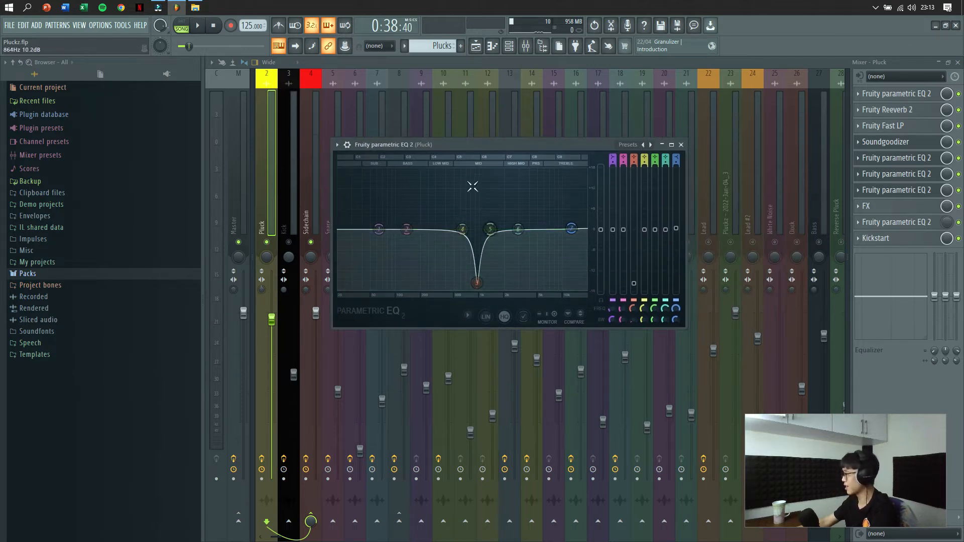
click(685, 148)
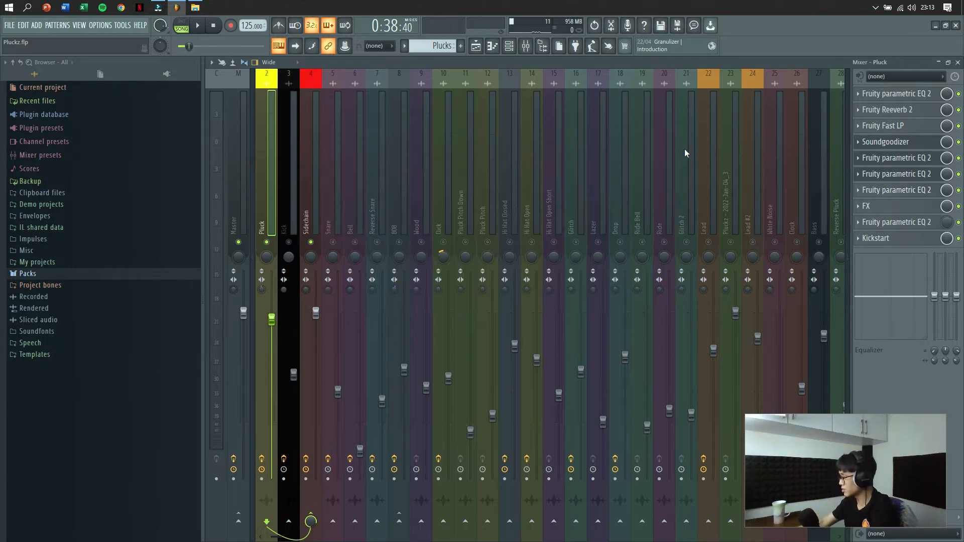
Inspect the FX Effector's Lo-Fi setting on the Pluck track and compare playback with the effect bypassed and enabled.
click(895, 207)
drag(559, 199, 484, 137)
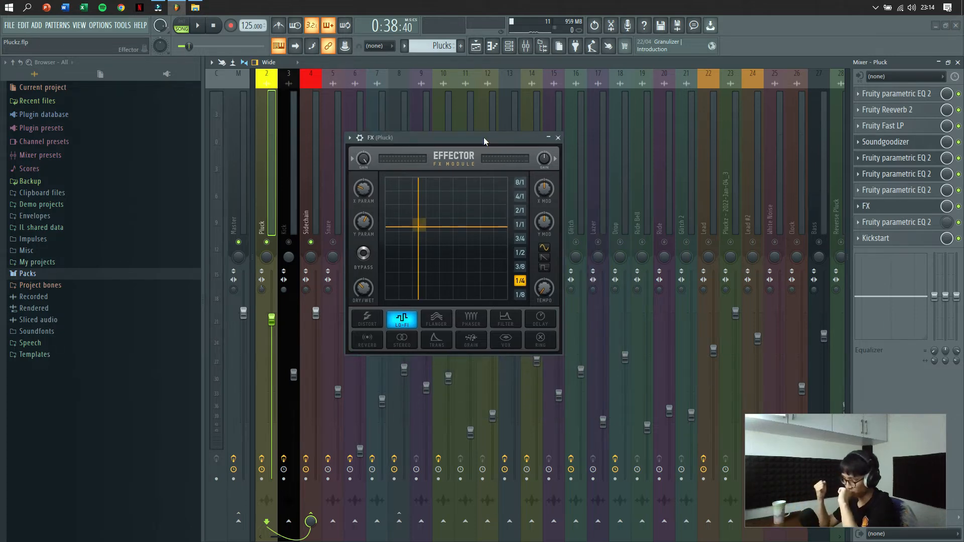
key(space)
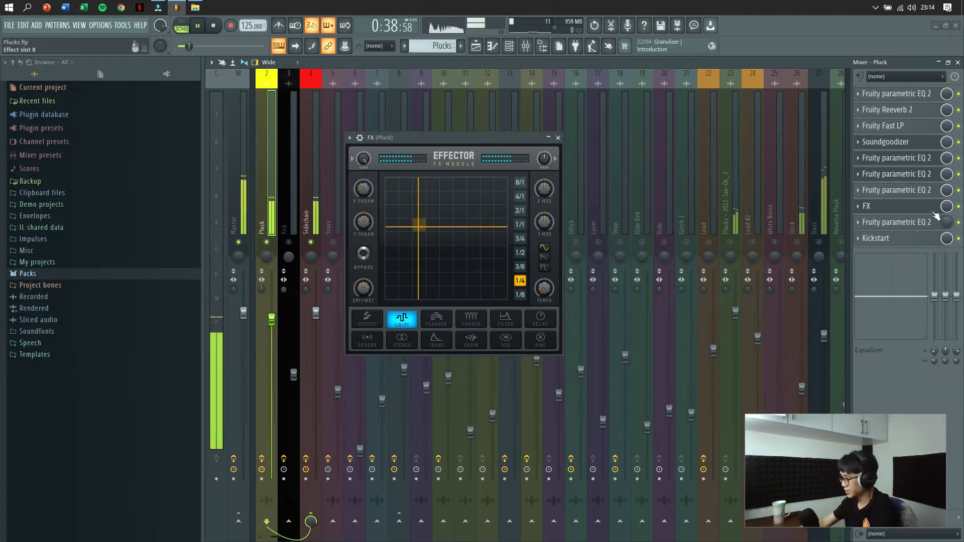
key(space)
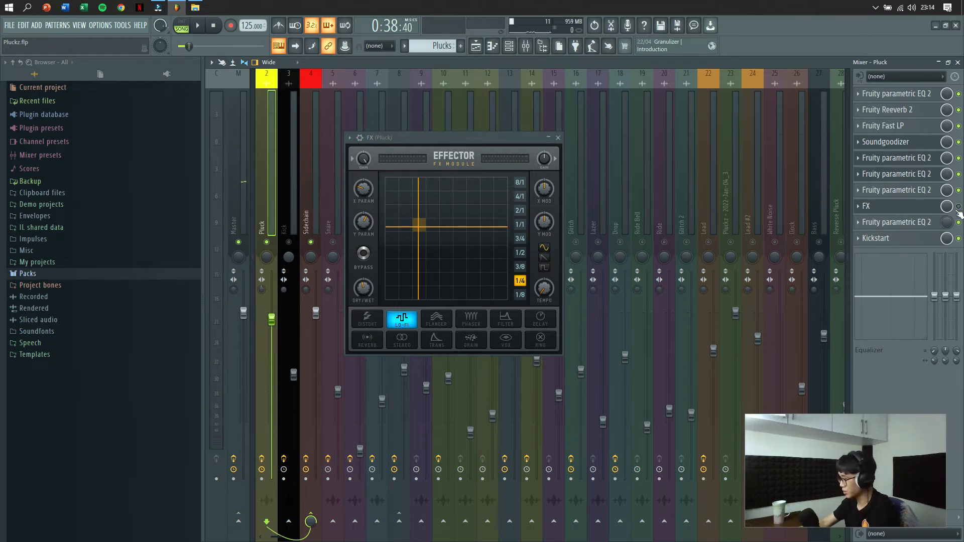
key(space)
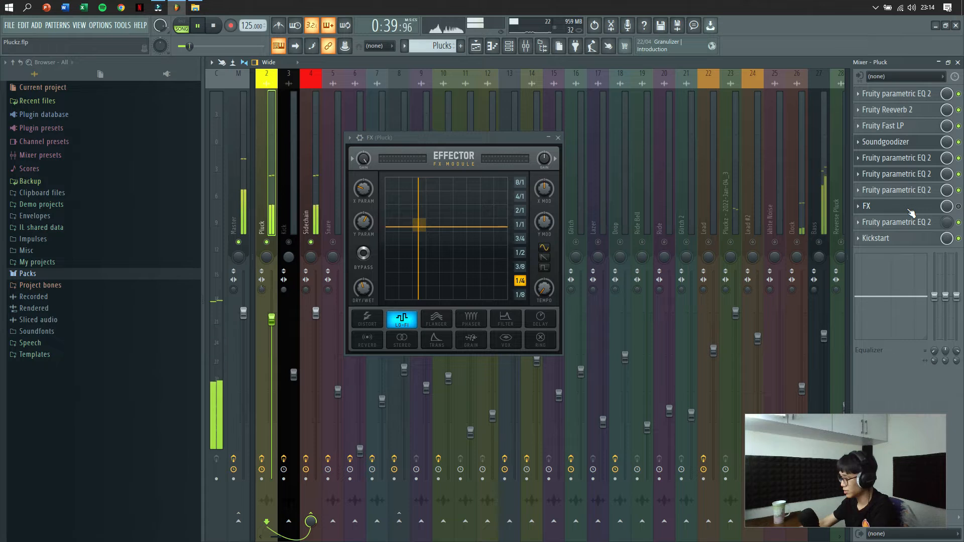
key(space)
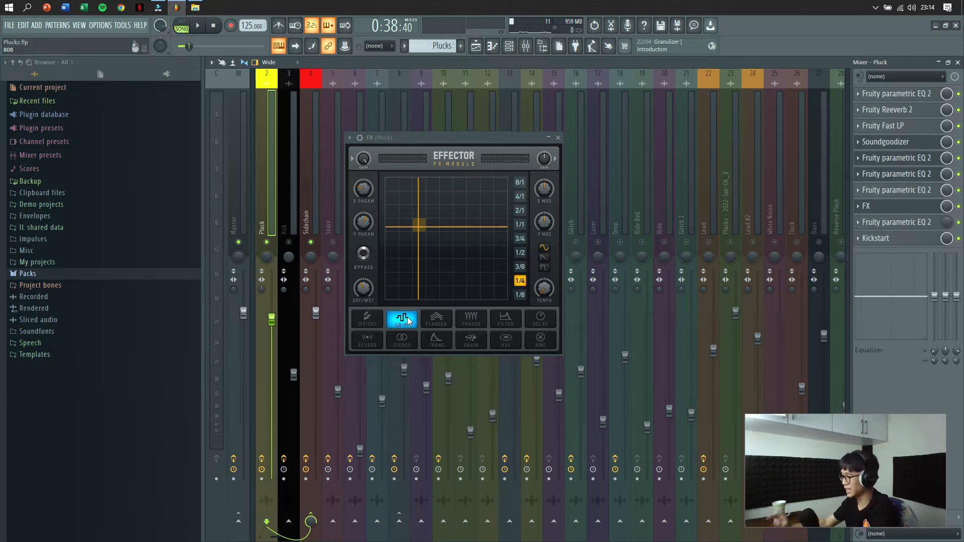
key(space)
key(space)
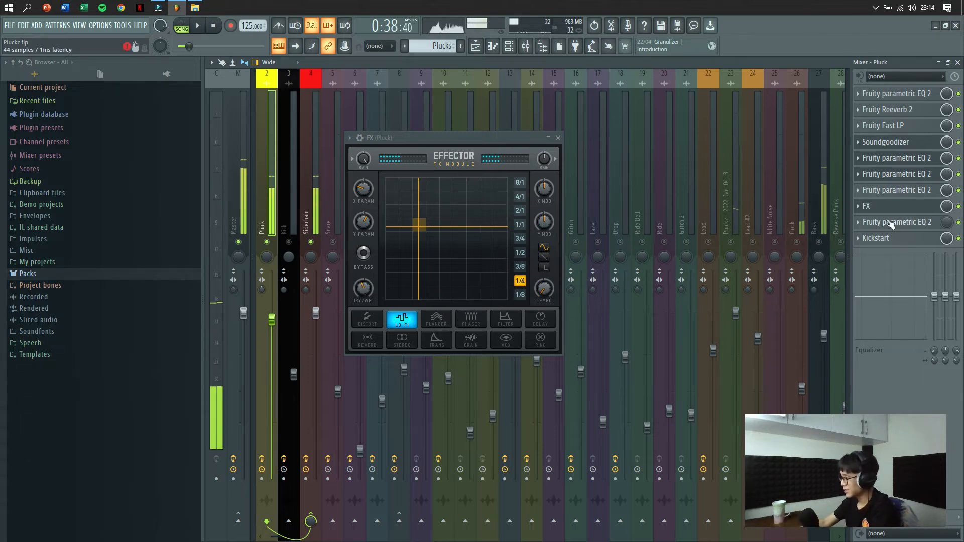
Review the Kickstart volume curve and mix on the Pluck mixer track, and close the effect.
click(883, 238)
drag(498, 252, 470, 133)
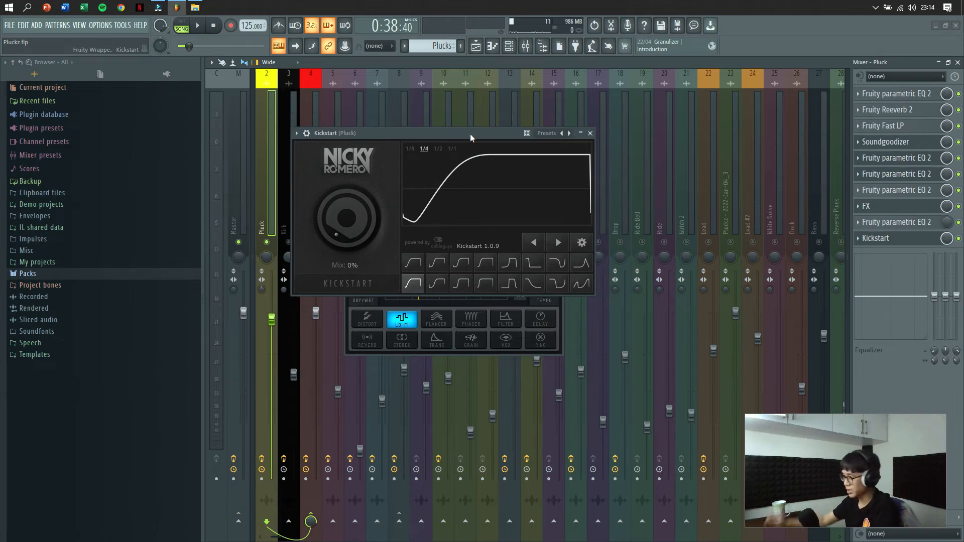
drag(465, 131, 463, 141)
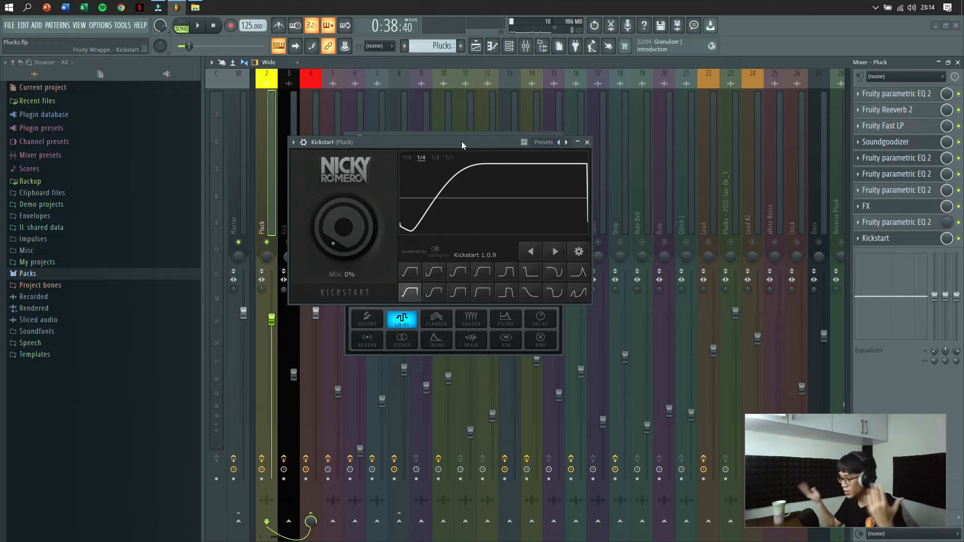
click(587, 142)
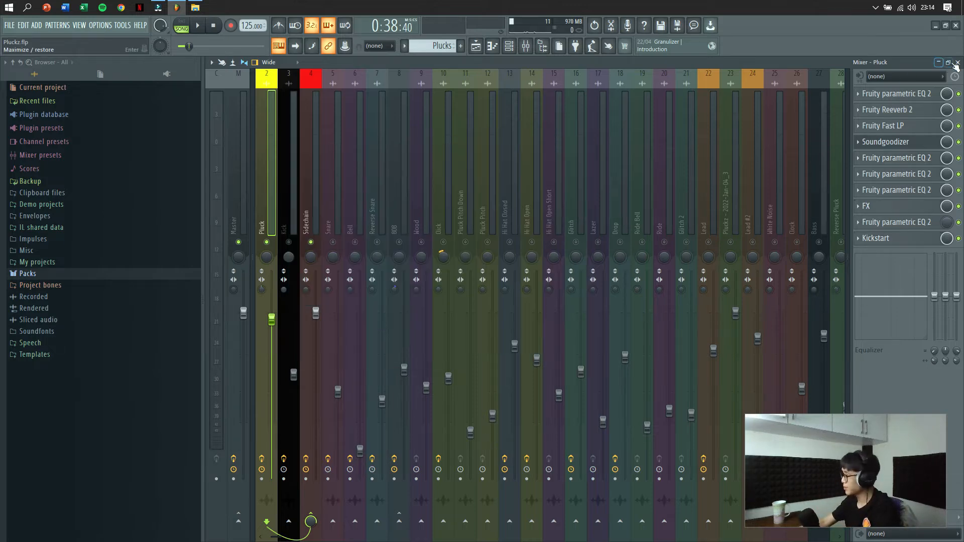
Return to the playlist and close the leftover Soundgoodizer window covering the pluck automation tracks.
key(F5)
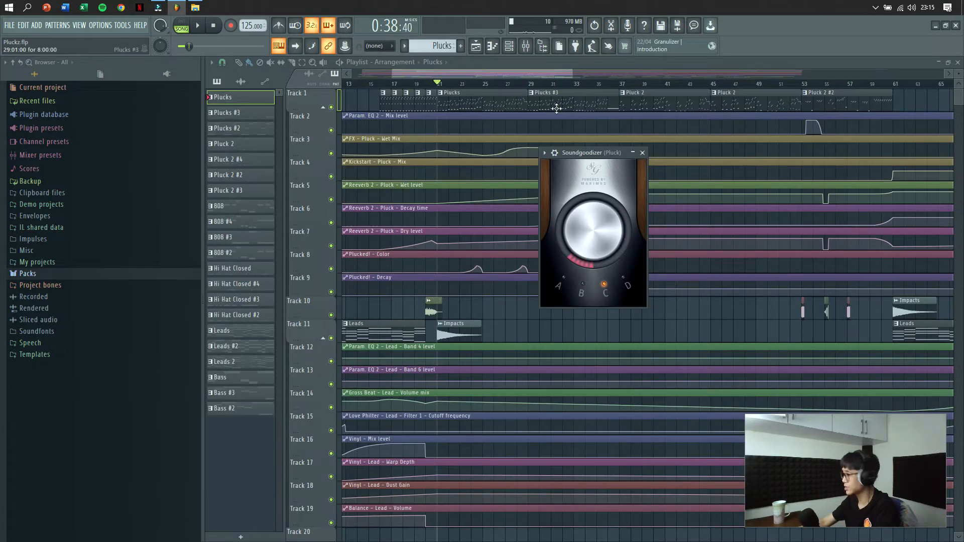
drag(599, 157, 644, 164)
click(688, 160)
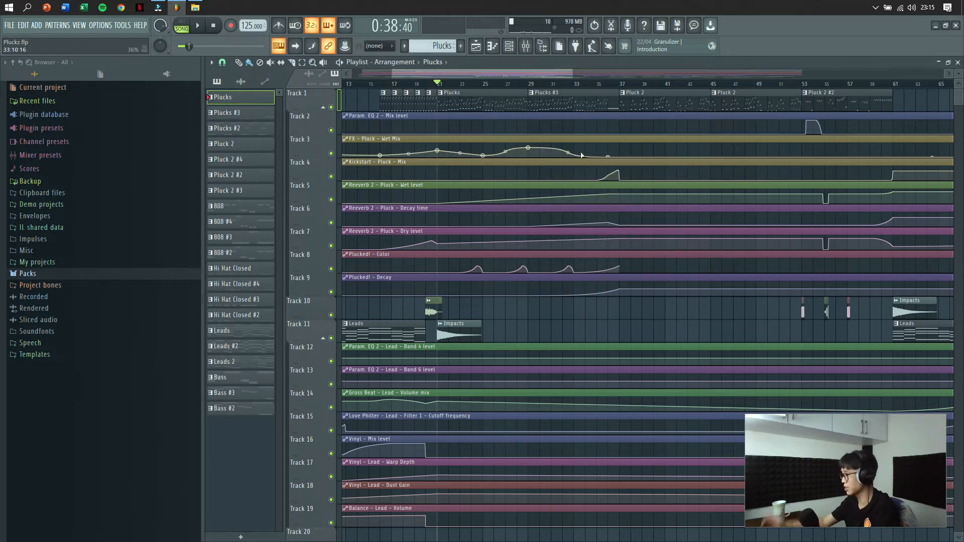
Play the Plucks section, follow its automation in the playlist, and stop playback.
key(F9)
key(space)
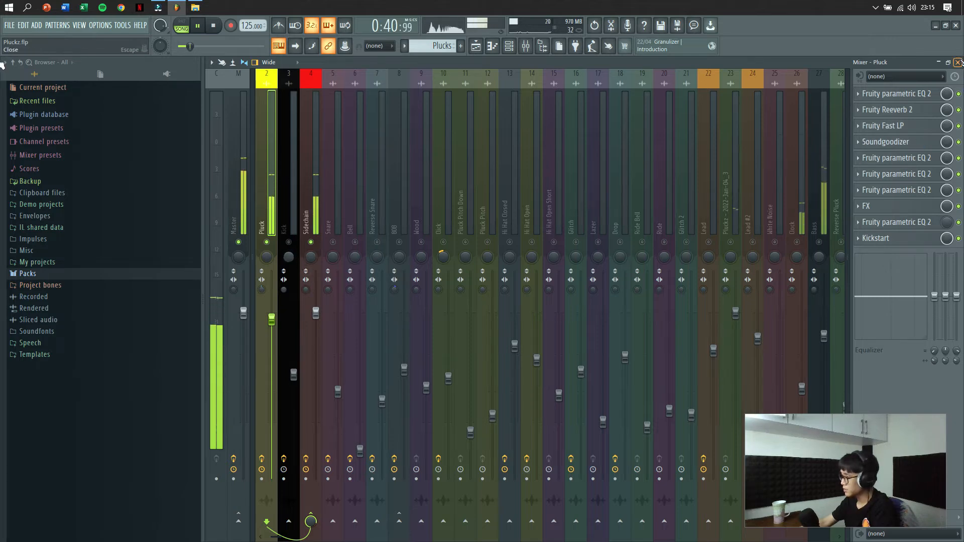
key(F9)
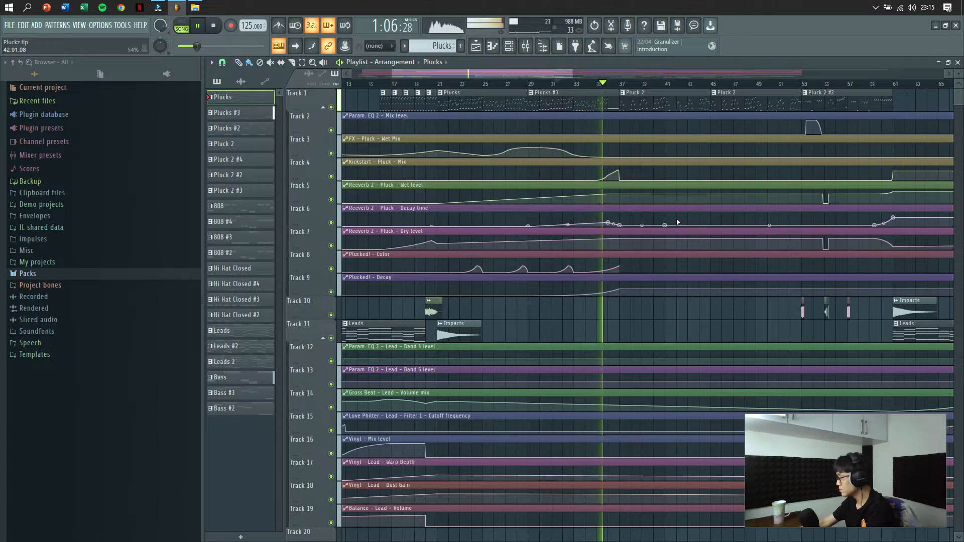
click(214, 25)
Examine the drum, 808 and effects clips on Tracks 31 to 45 across the whole arrangement.
scroll(664, 297, down, 5)
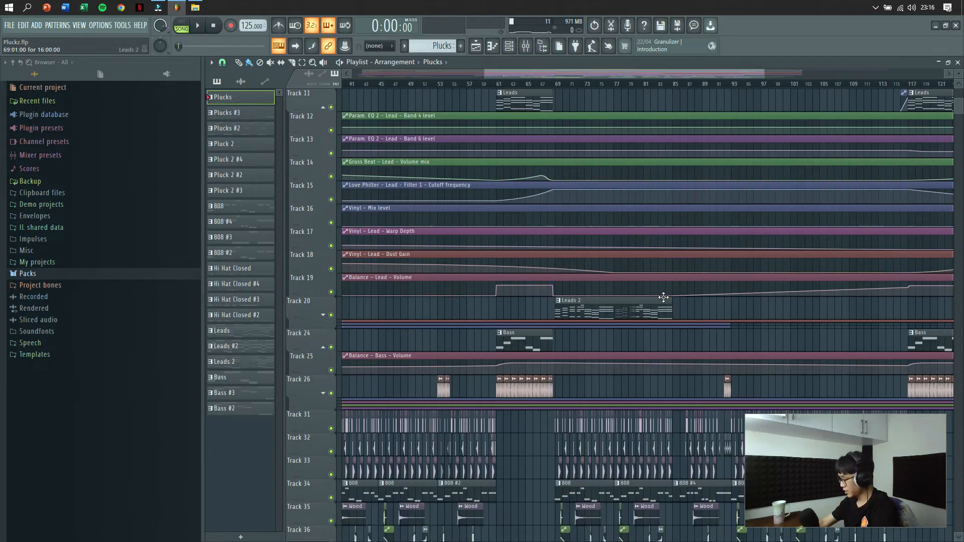
scroll(664, 297, down, 5)
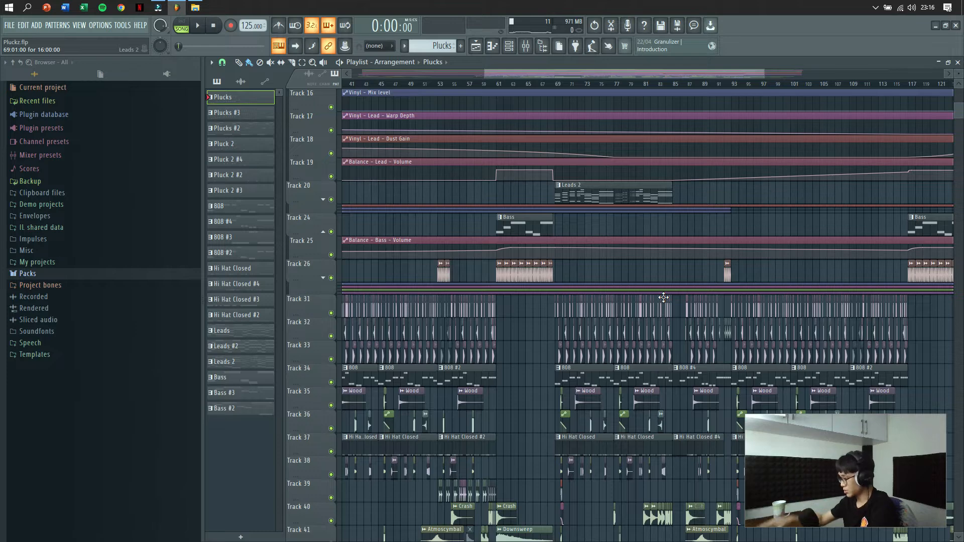
scroll(602, 322, down, 4)
ctrl+scroll(578, 343, down, 2)
ctrl+scroll(577, 343, down, 3)
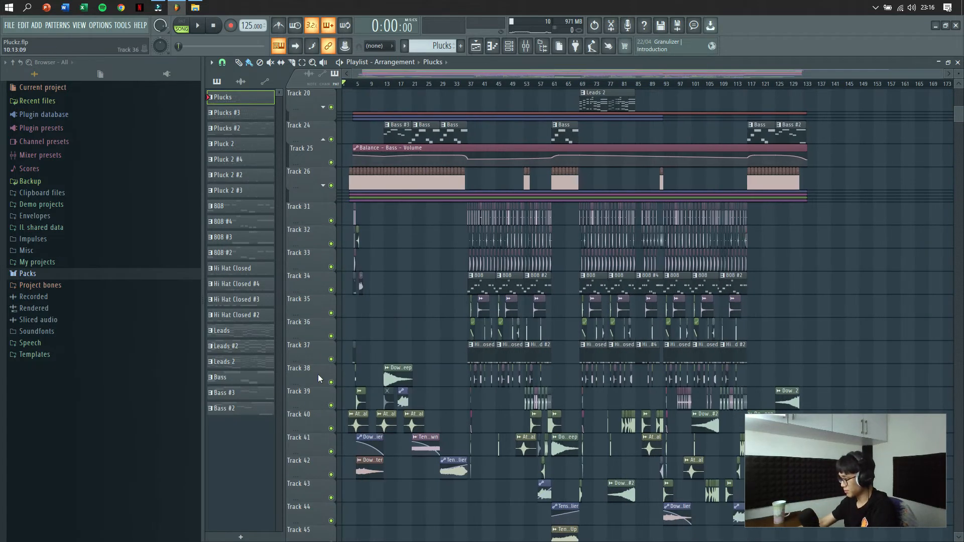
scroll(562, 369, down, 5)
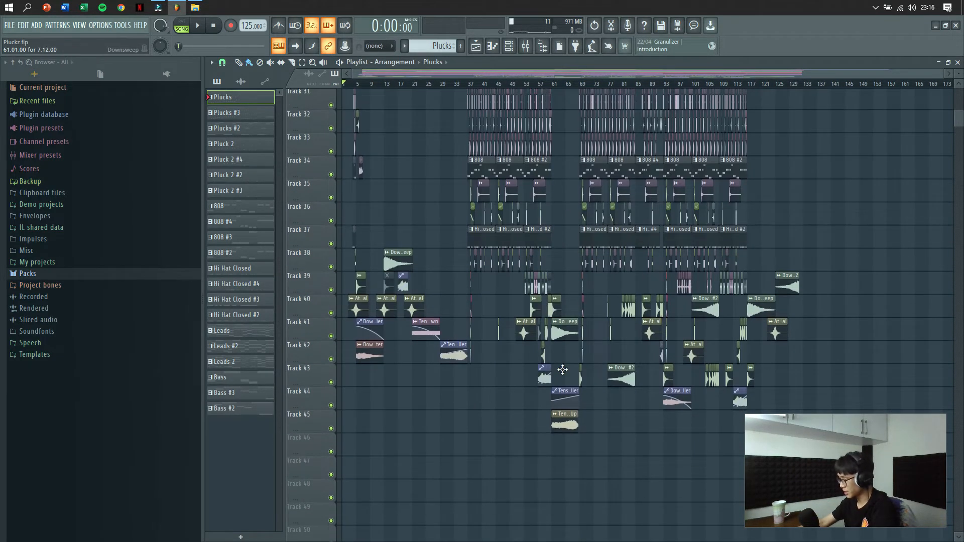
scroll(562, 370, up, 6)
scroll(563, 370, down, 3)
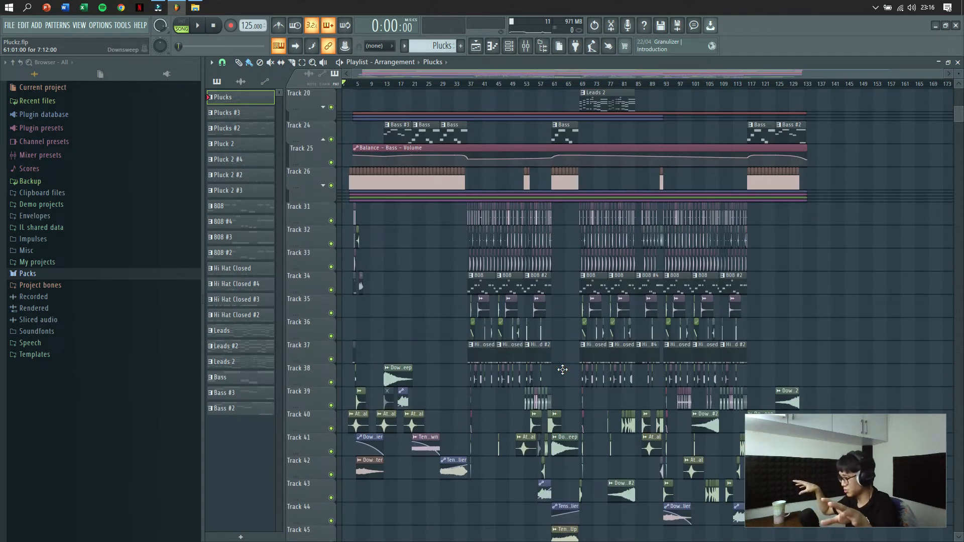
Solo the Kick clips on Track 31 and place the playhead just before bar 37.
scroll(591, 260, up, 8)
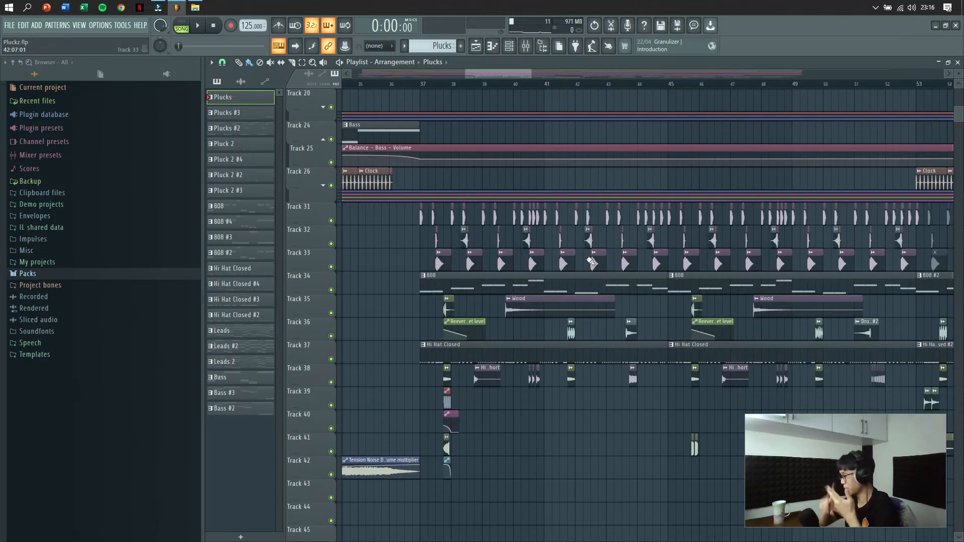
scroll(591, 260, up, 8)
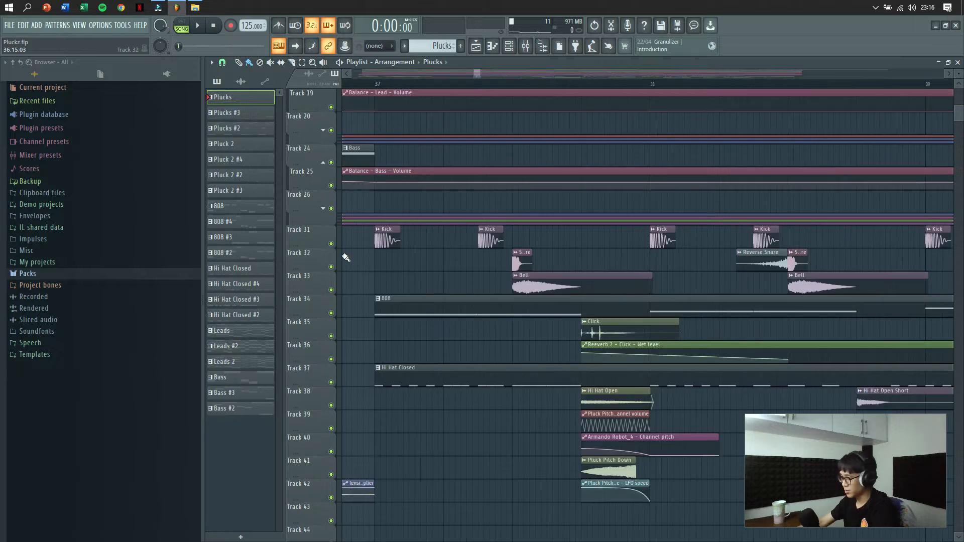
ctrl+click(332, 244)
click(369, 84)
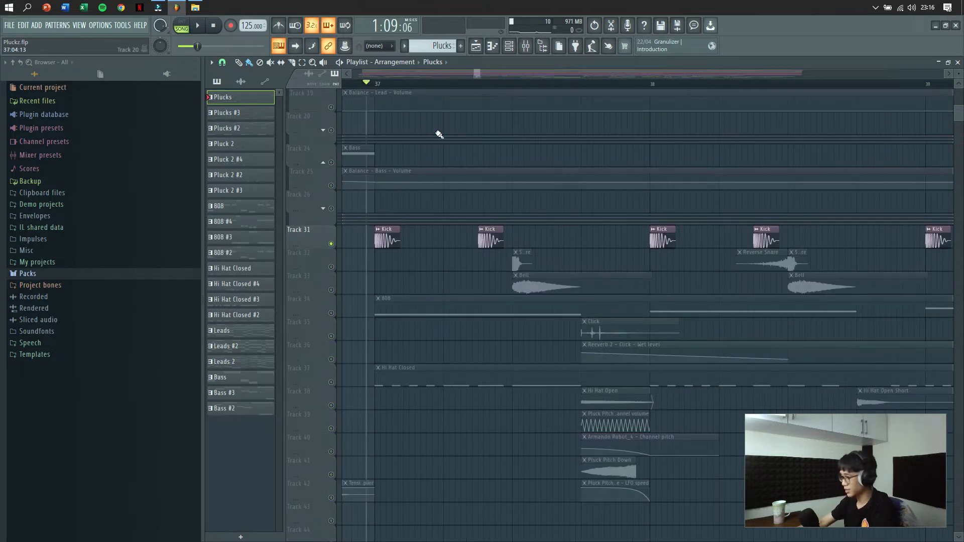
Listen to the soloed kick pattern from bar 37 in the playlist, and stop playback.
key(F9)
key(space)
key(F9)
scroll(489, 227, down, 5)
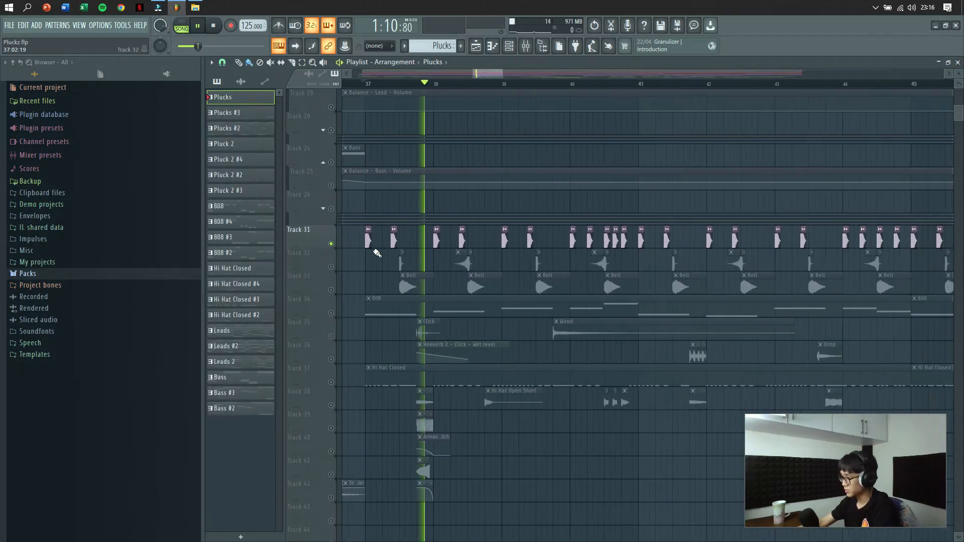
key(space)
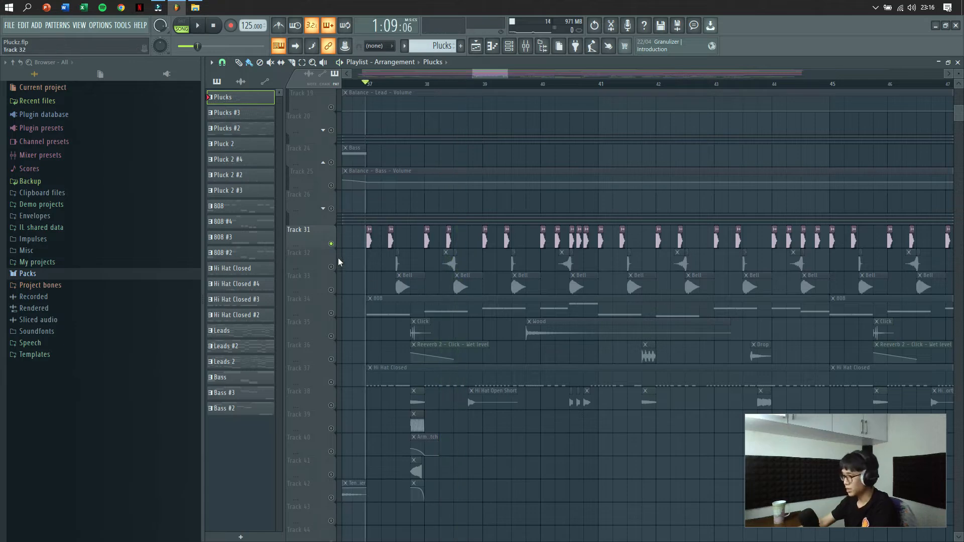
Open the channel settings of the Kick clip on Track 31 and toggle its Clip option to compare the waveform.
scroll(396, 243, up, 6)
click(469, 244)
double_click(469, 244)
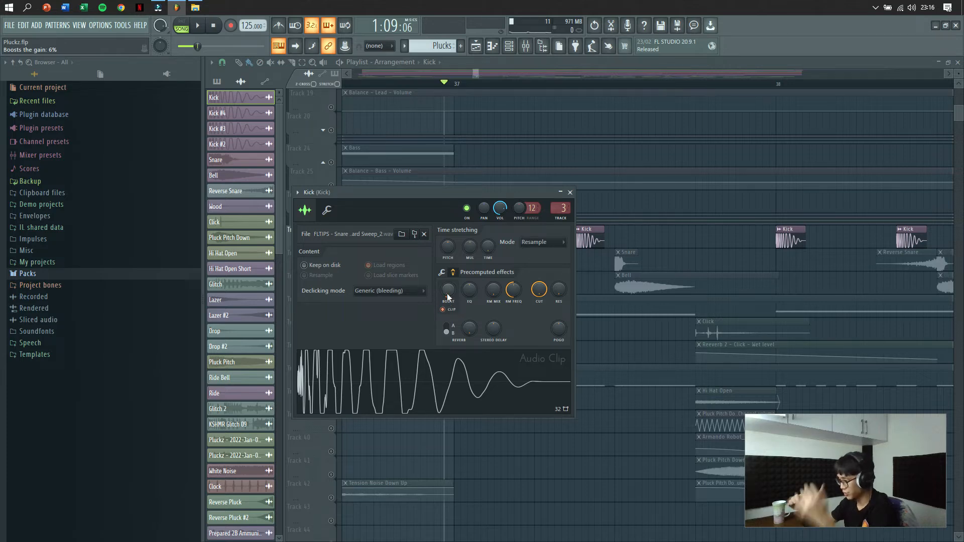
click(443, 309)
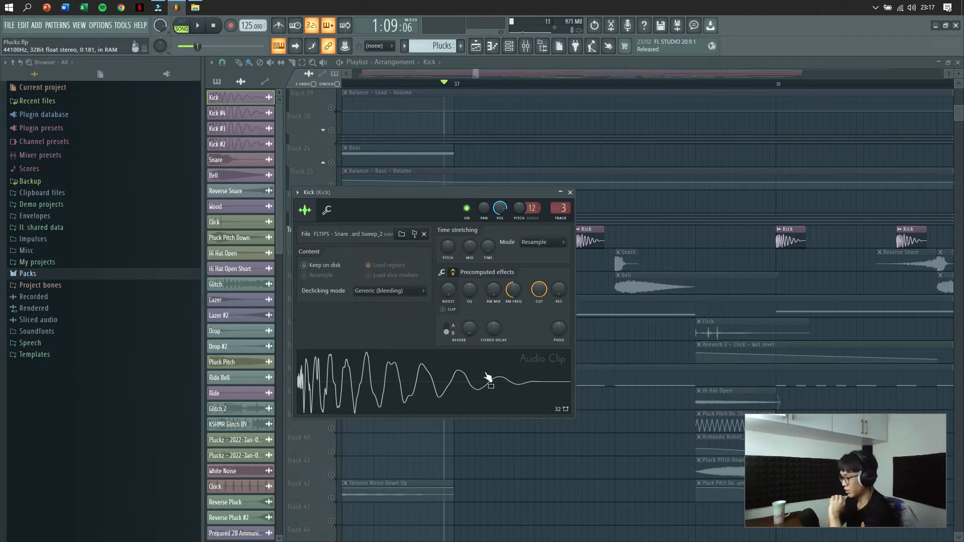
click(443, 310)
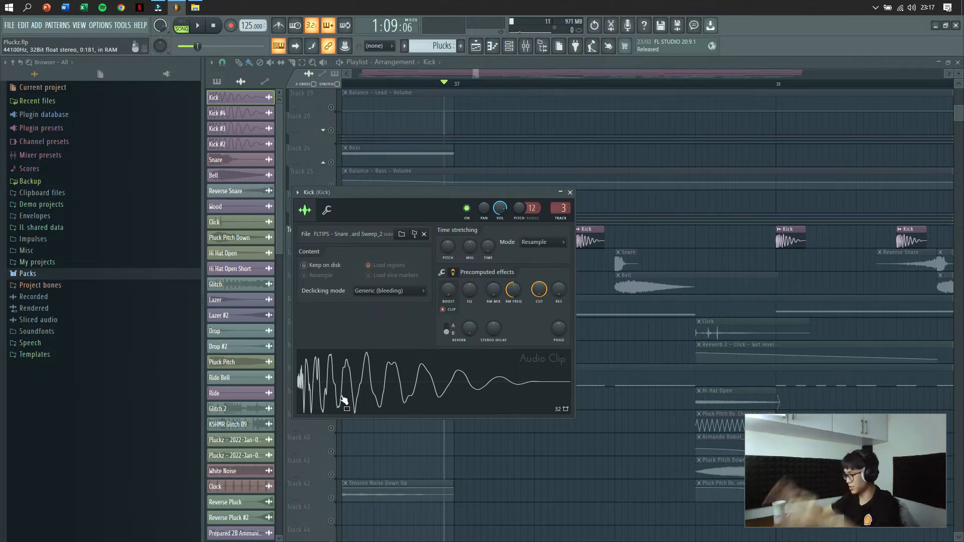
click(444, 310)
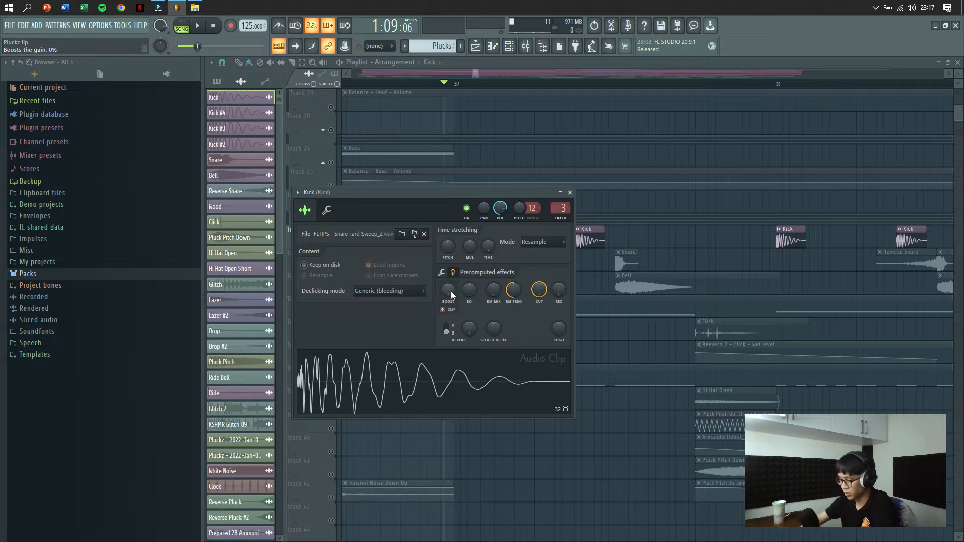
click(449, 309)
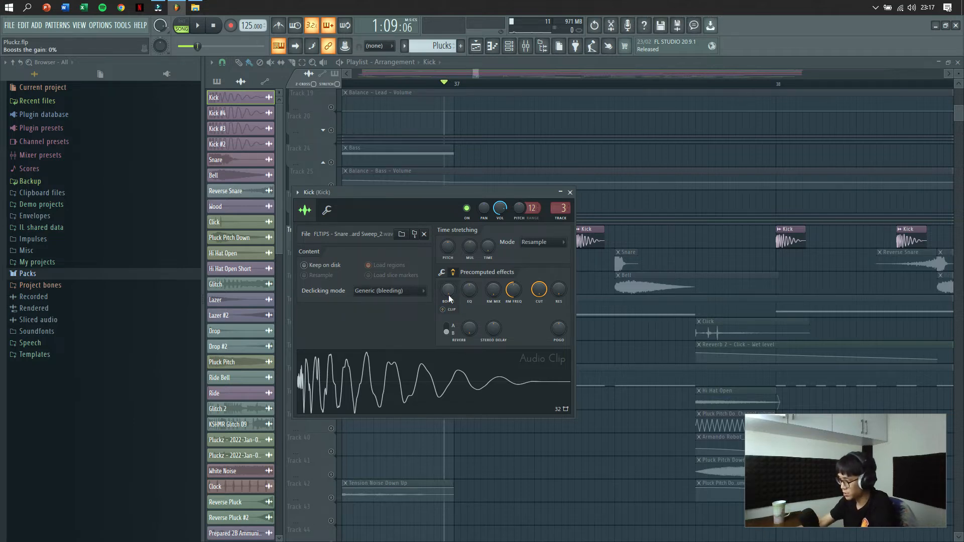
click(444, 311)
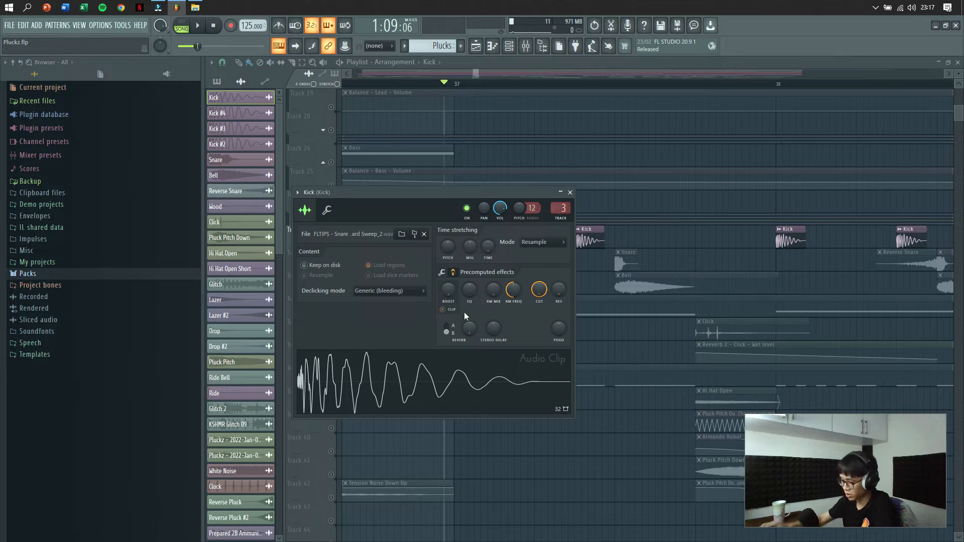
key(ctrl+z)
key(alt+z)
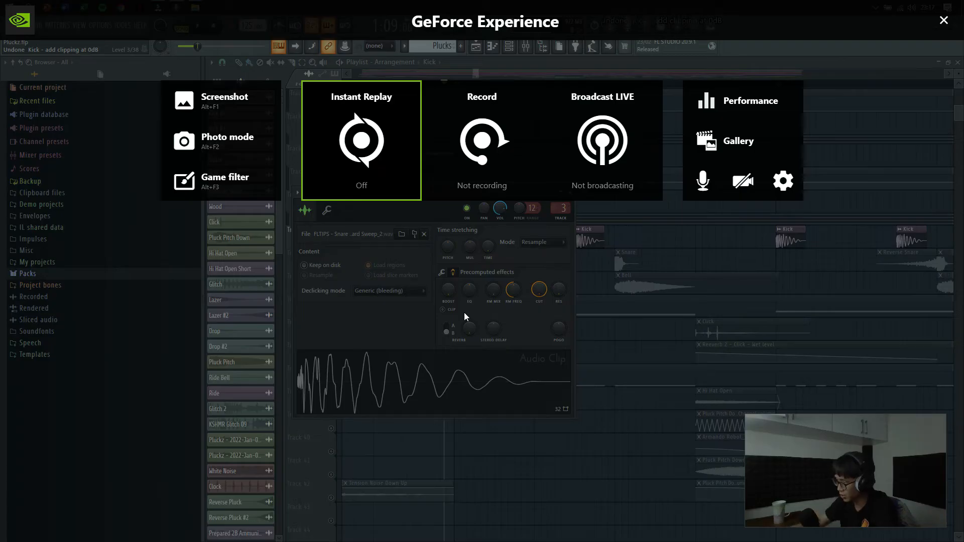
key(alt+z)
Turn the Kick's Clip option on, and audition the sample with the boost at 4% and at 0%.
click(443, 310)
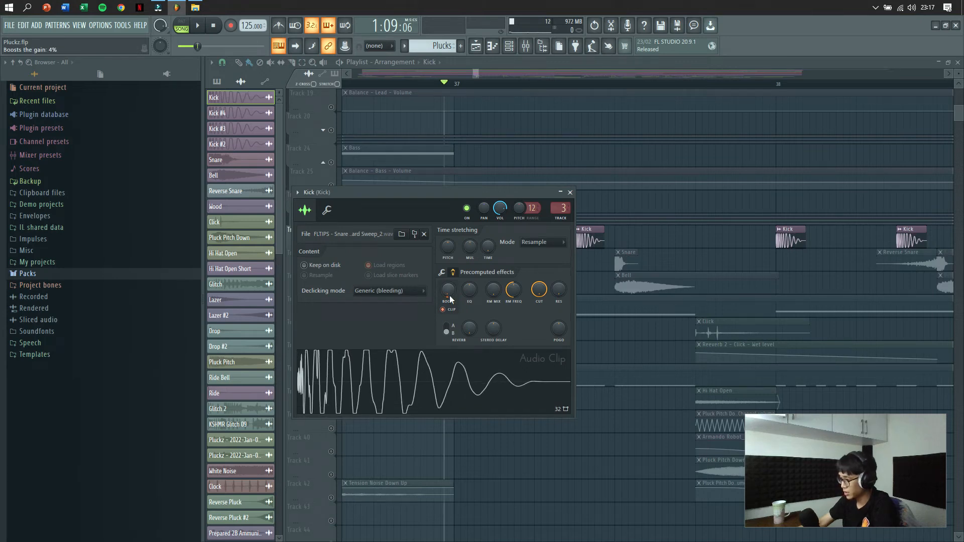
click(422, 367)
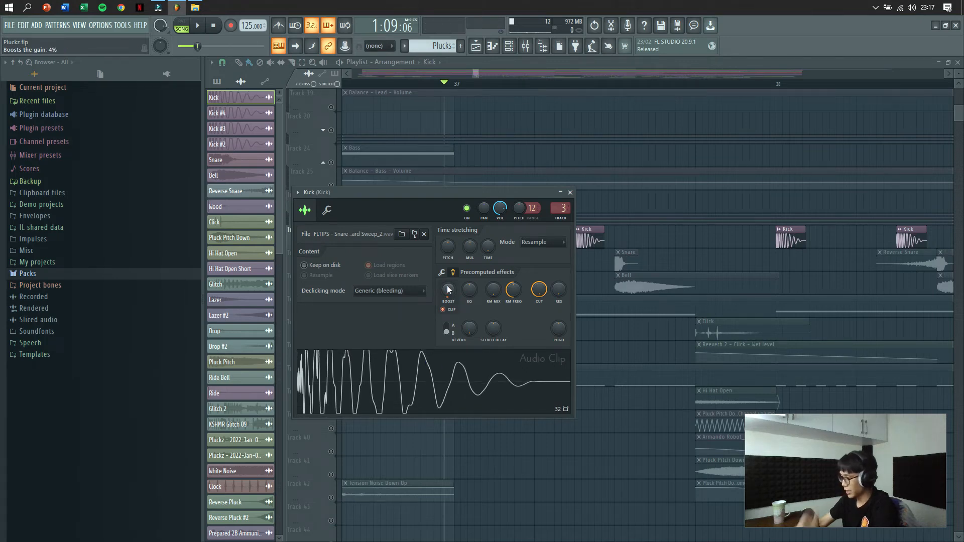
drag(447, 289, 447, 299)
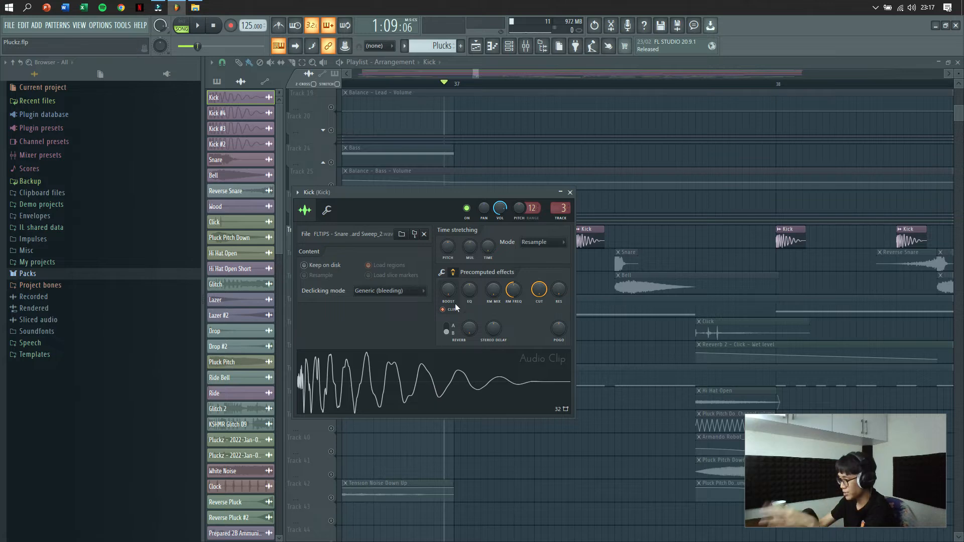
click(427, 389)
click(428, 389)
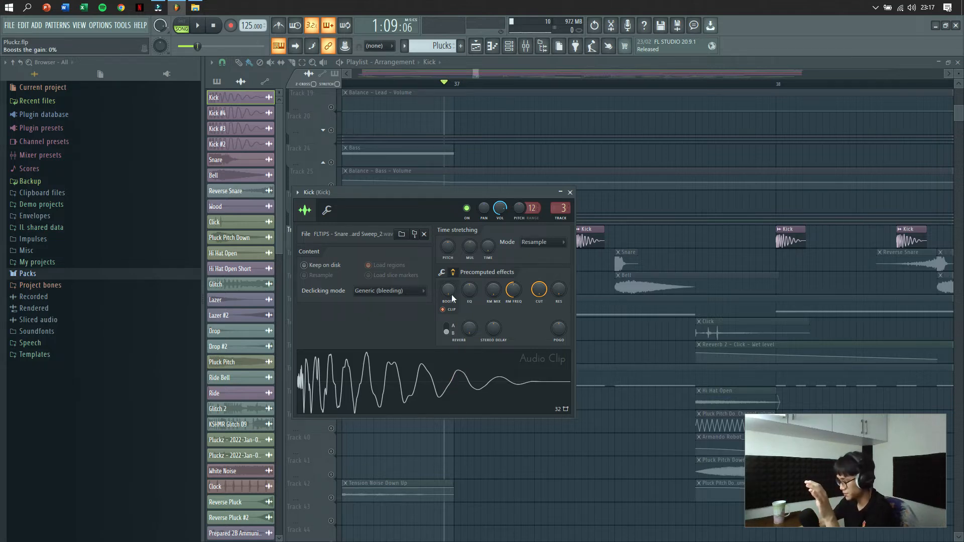
Raise the Kick's boost in stages up to 66%, auditioning the clipped sample after each change.
drag(449, 291, 449, 266)
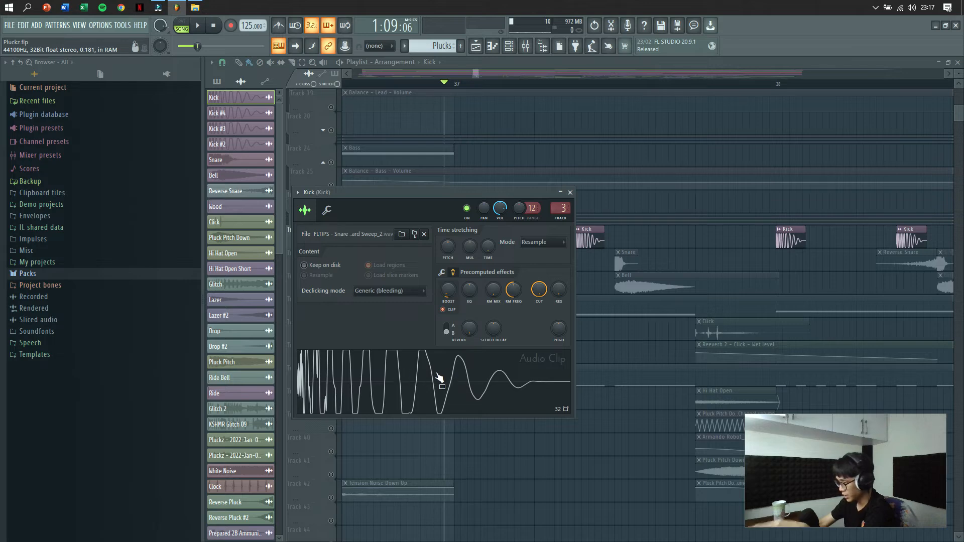
click(421, 385)
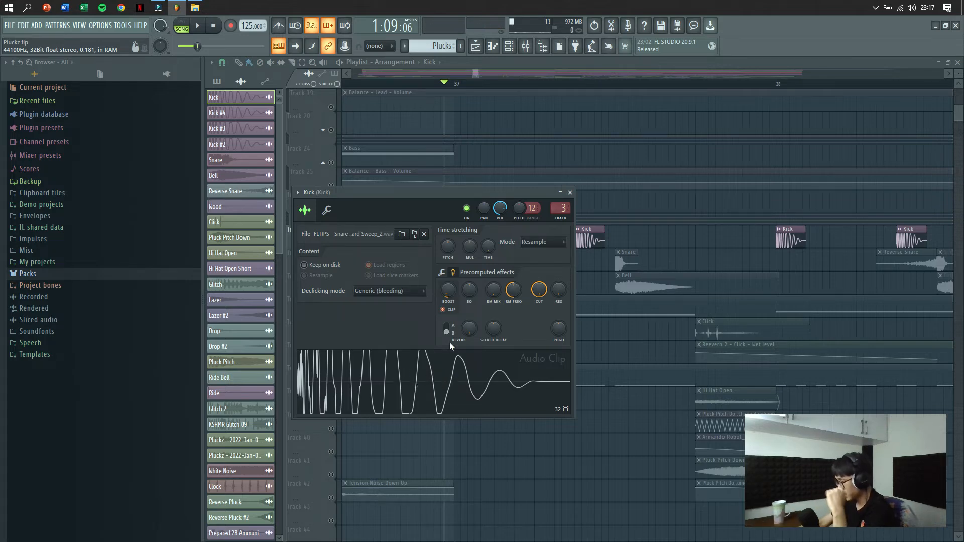
drag(450, 293, 450, 260)
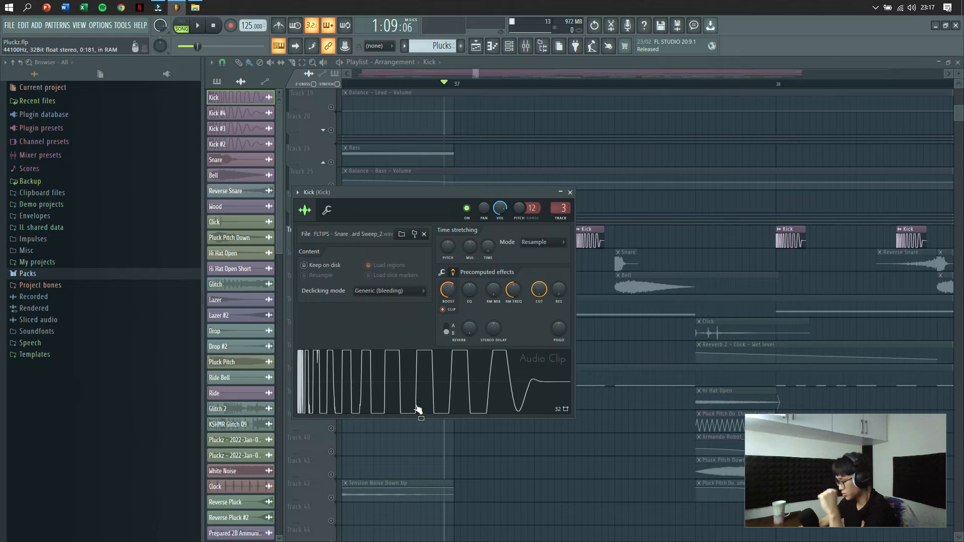
click(422, 397)
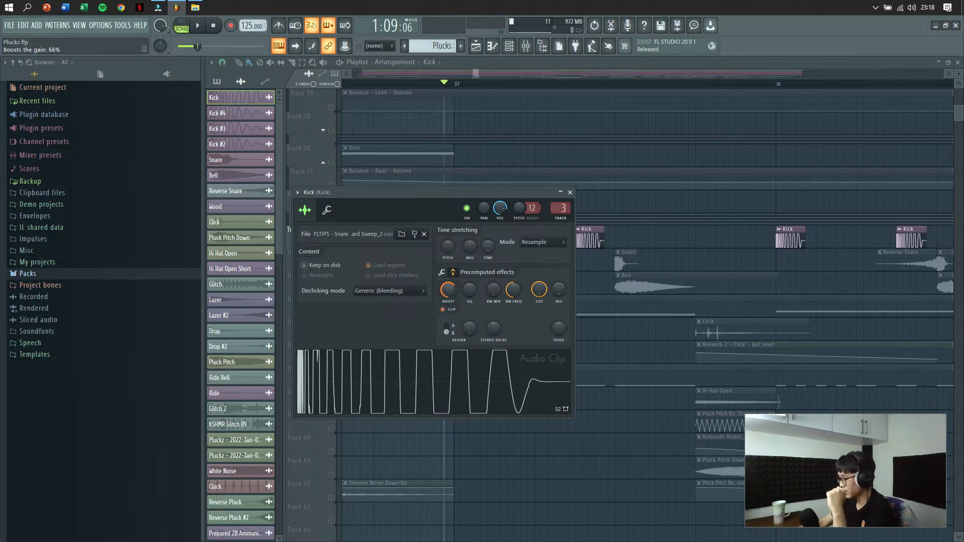
Set the Kick's boost to 7% and close its channel settings.
drag(450, 295, 450, 327)
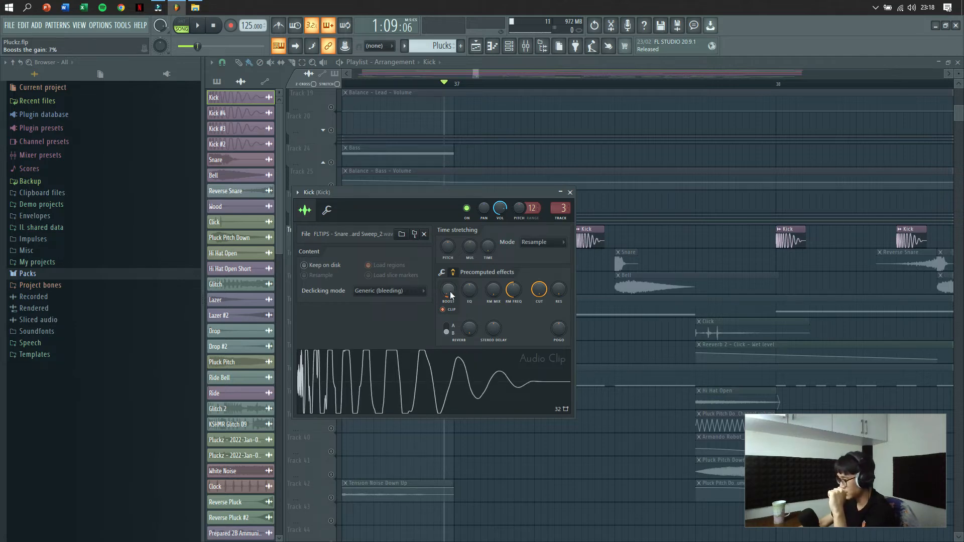
drag(517, 197, 552, 213)
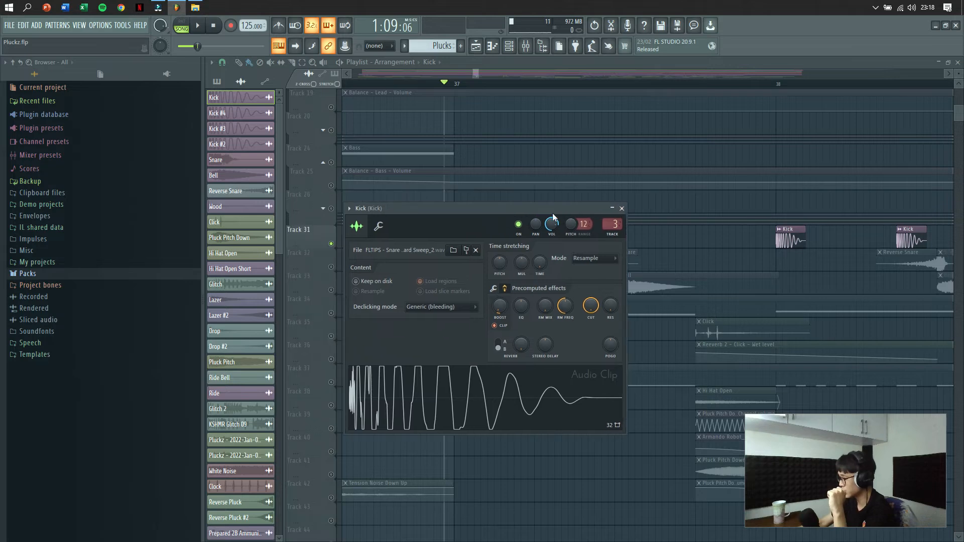
click(622, 209)
Unmute Track 32 alongside the kicks, and examine the Snare clip's channel settings and waveform.
scroll(503, 224, down, 6)
scroll(470, 260, up, 4)
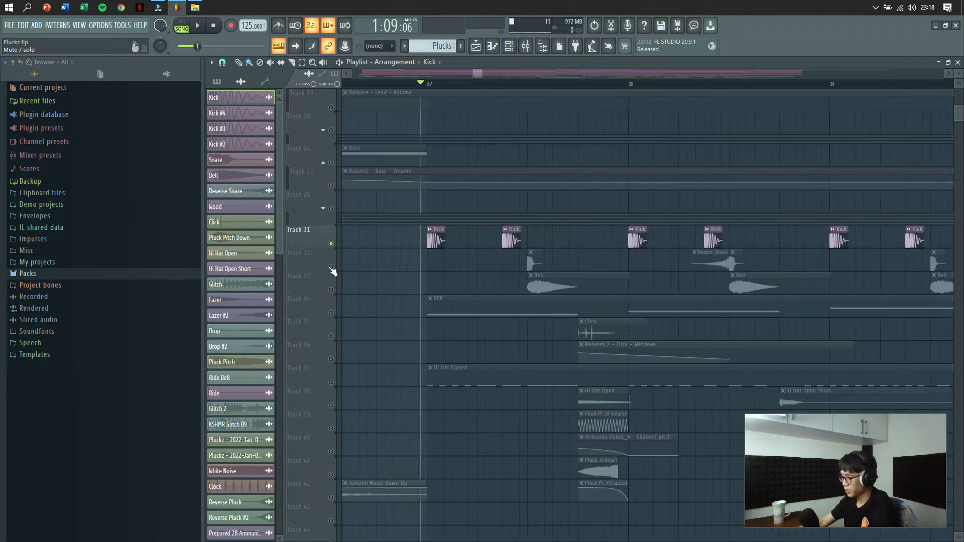
scroll(527, 263, up, 5)
click(514, 262)
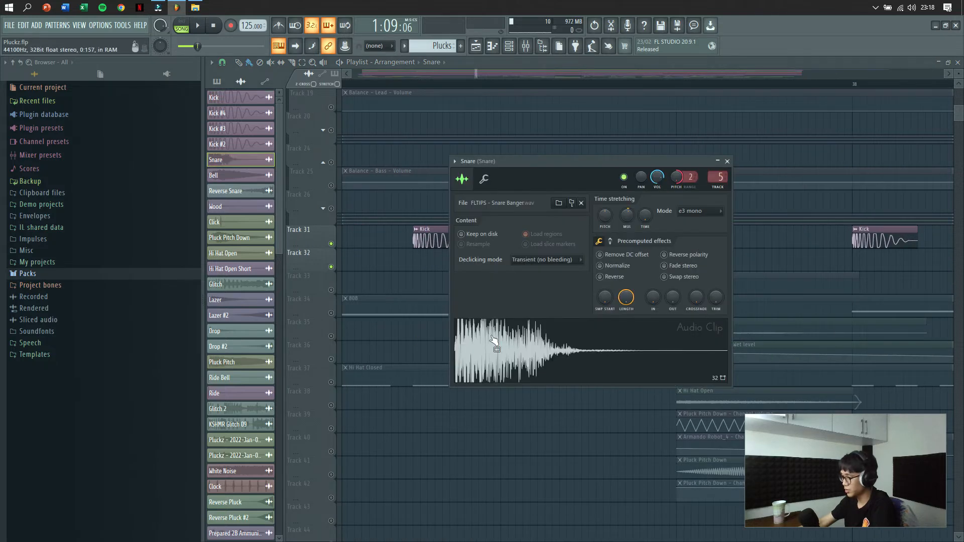
click(727, 161)
double_click(524, 259)
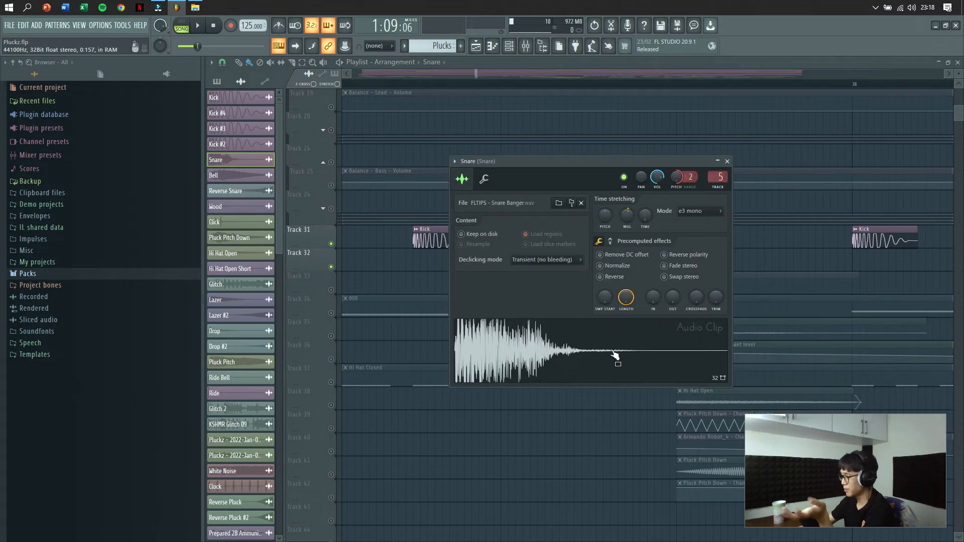
click(728, 162)
Play the kick and snare tracks from bar 37, follow their pattern in the playlist, and stop playback.
scroll(517, 314, down, 5)
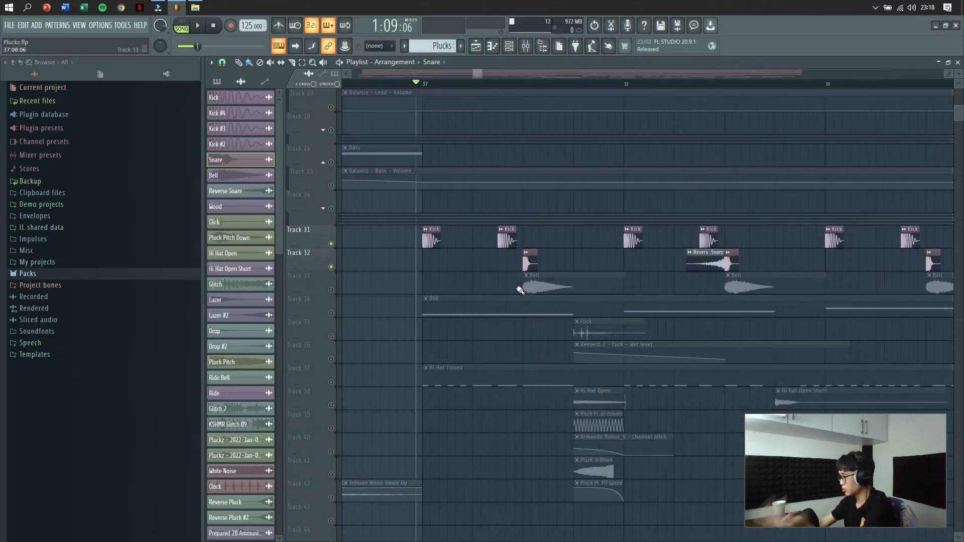
key(space)
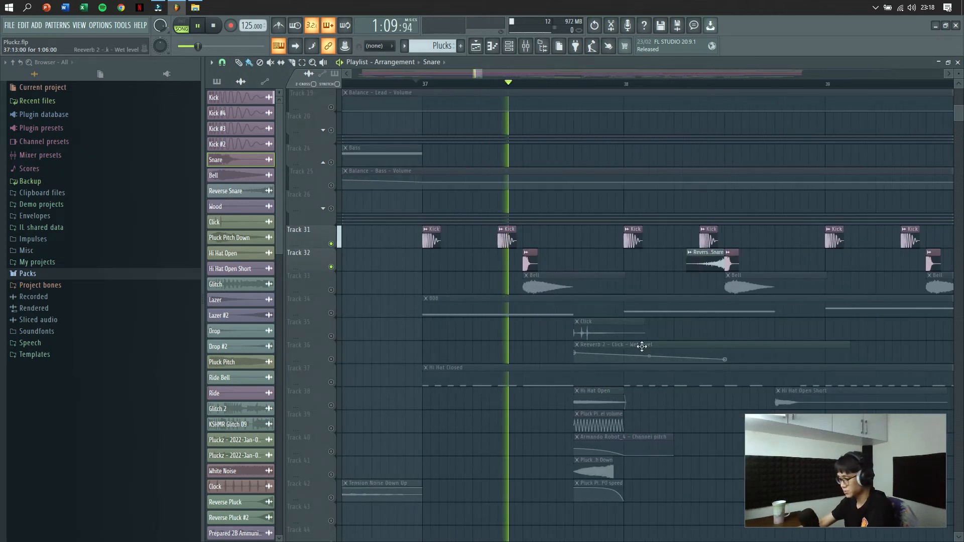
scroll(627, 282, down, 3)
scroll(623, 279, up, 5)
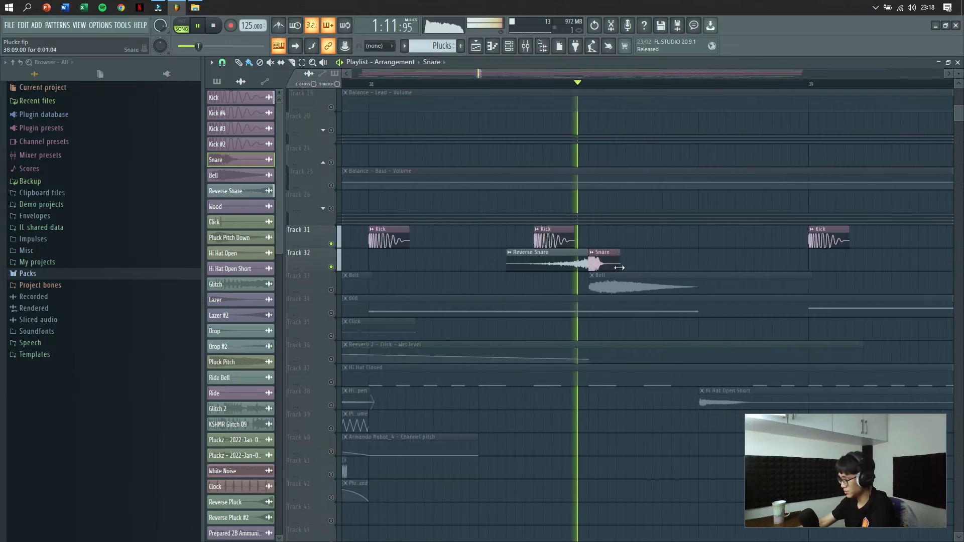
scroll(464, 291, down, 4)
scroll(462, 292, down, 2)
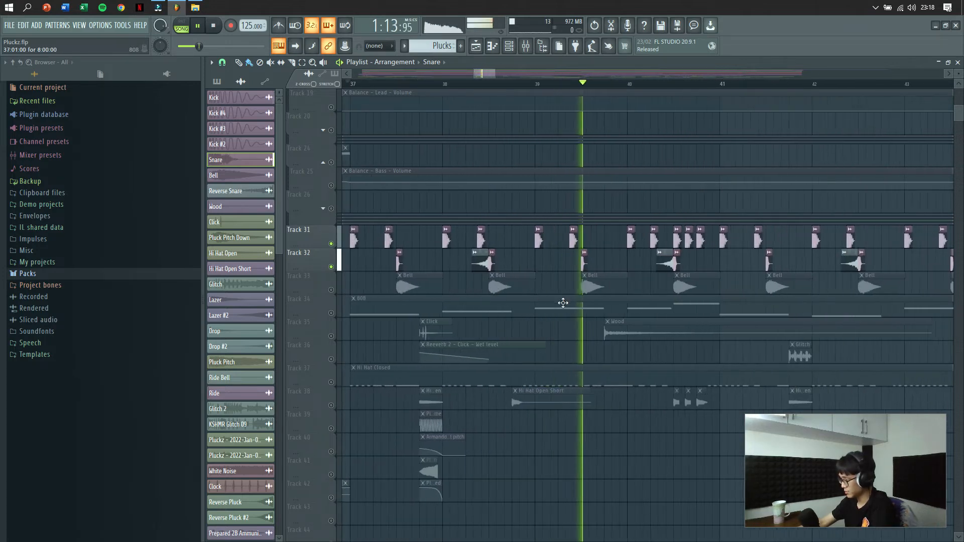
scroll(547, 286, down, 3)
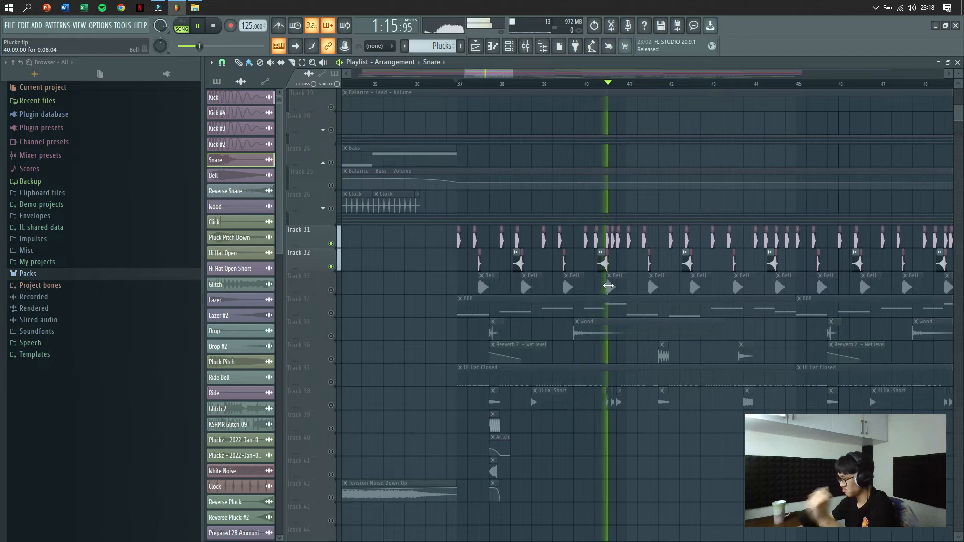
key(space)
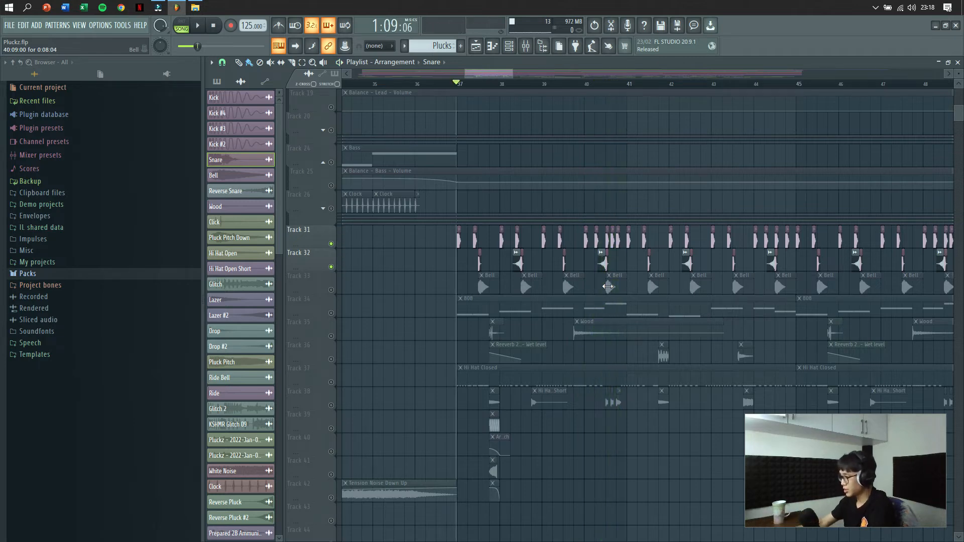
Open the Reverse Snare clip's channel settings, and toggle Reverse on and back off to compare the waveform.
scroll(553, 274, up, 4)
double_click(562, 261)
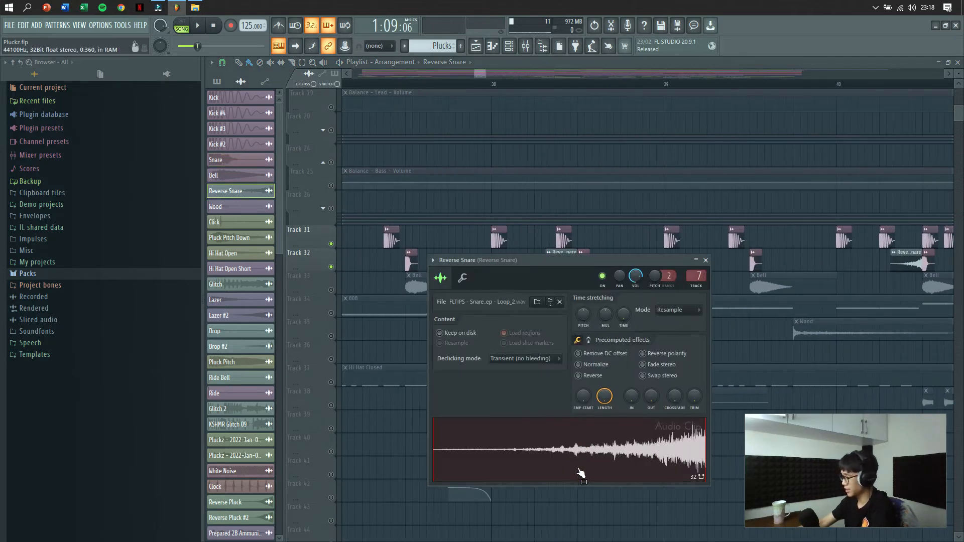
click(579, 376)
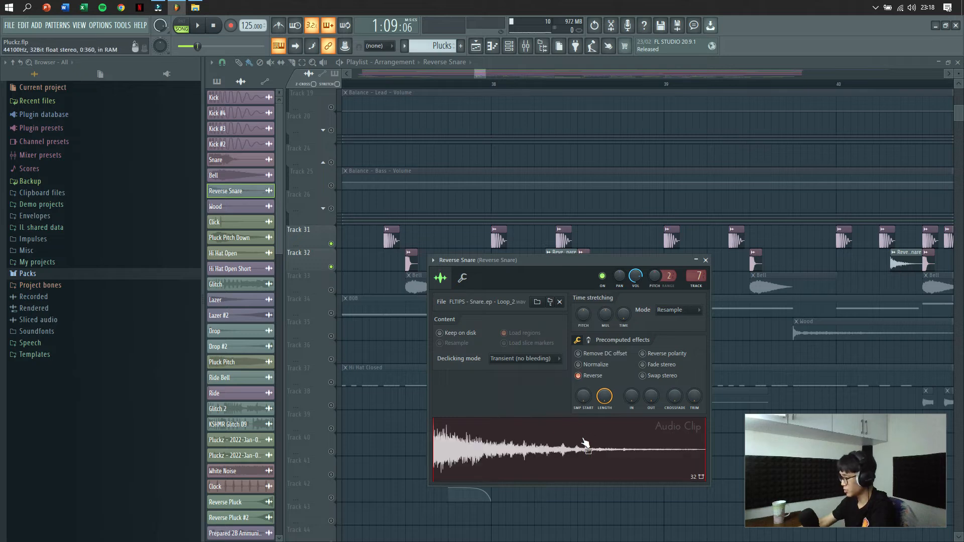
click(578, 376)
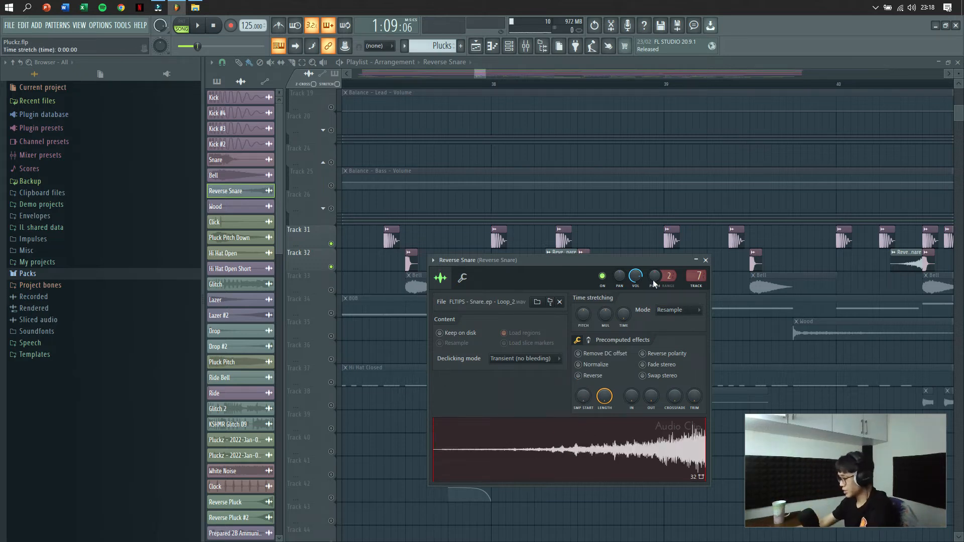
click(706, 261)
Mute the kicks on Track 31, and listen to the snare and reverse snare clips from bar 38.
ctrl+scroll(612, 321, down, 2)
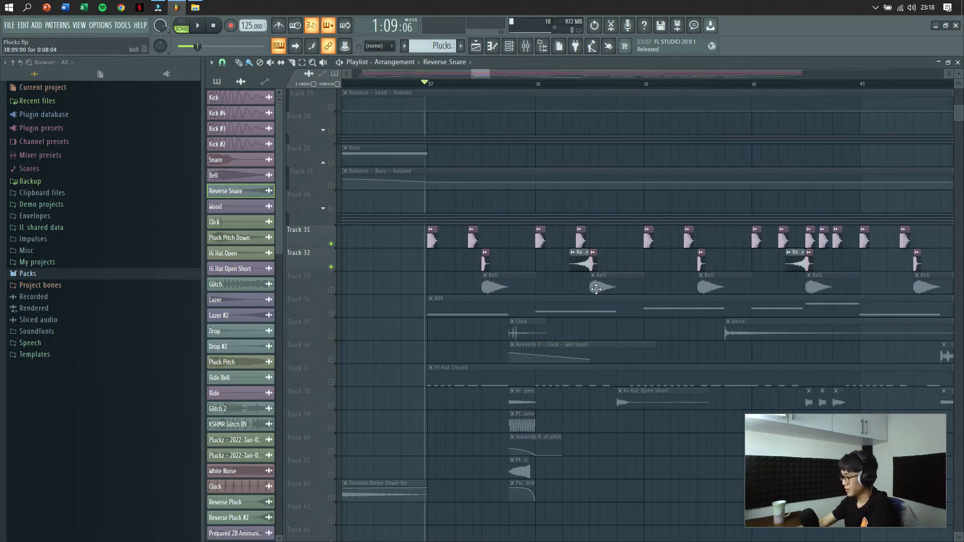
click(556, 84)
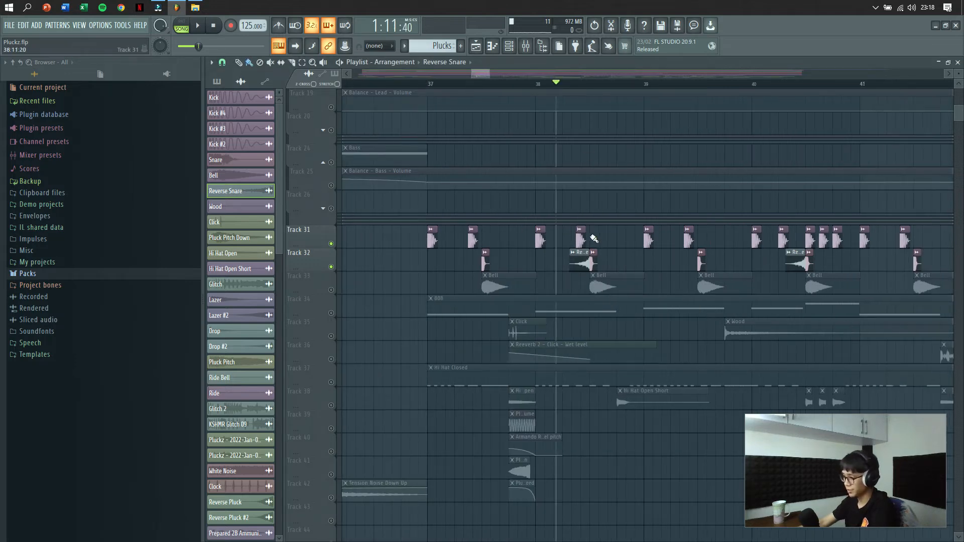
click(331, 244)
key(space)
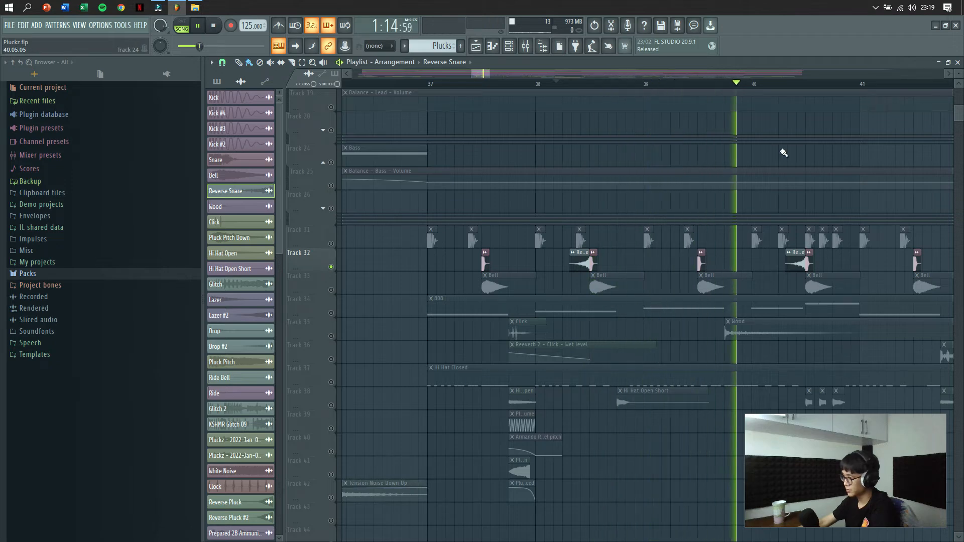
key(space)
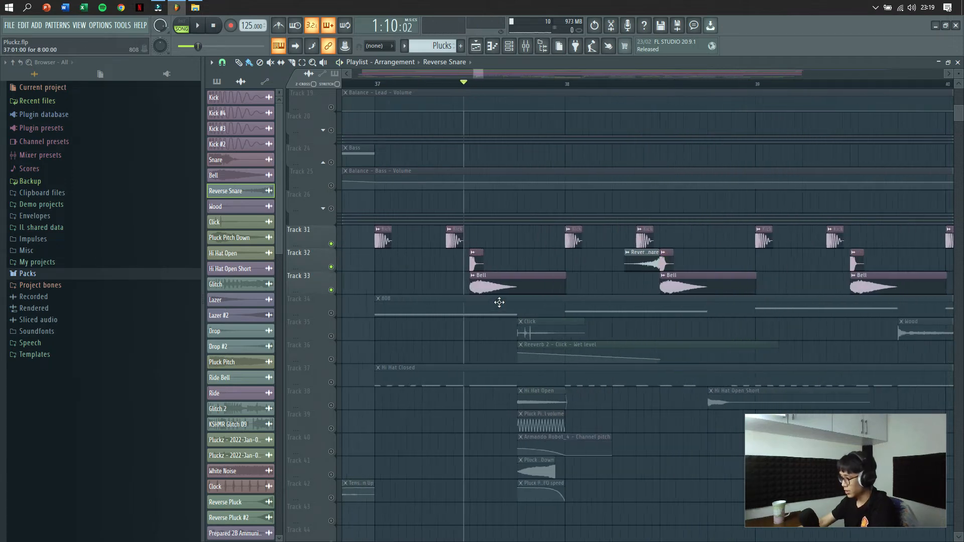
Open the channel settings of the Bell clip on Track 33 and audition its sample.
scroll(499, 302, up, 1)
double_click(498, 287)
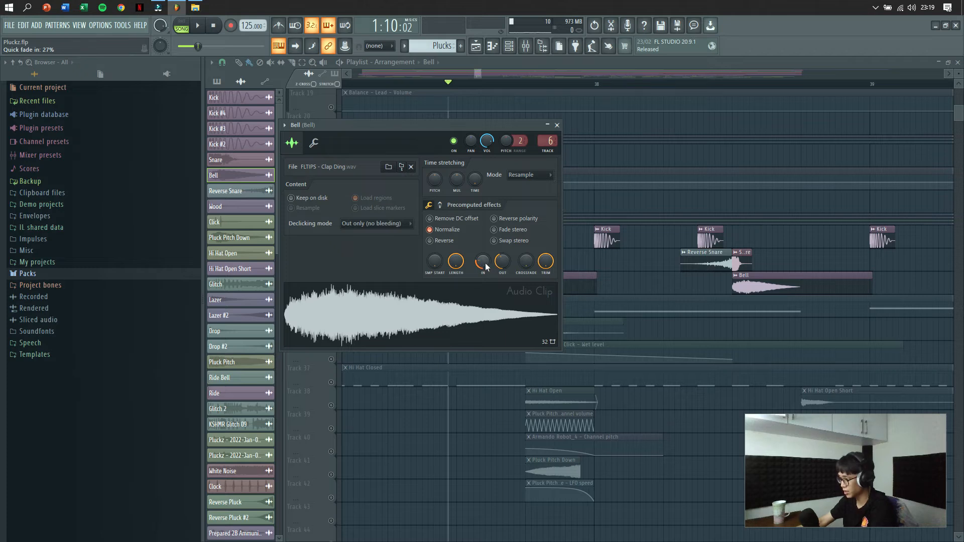
click(419, 320)
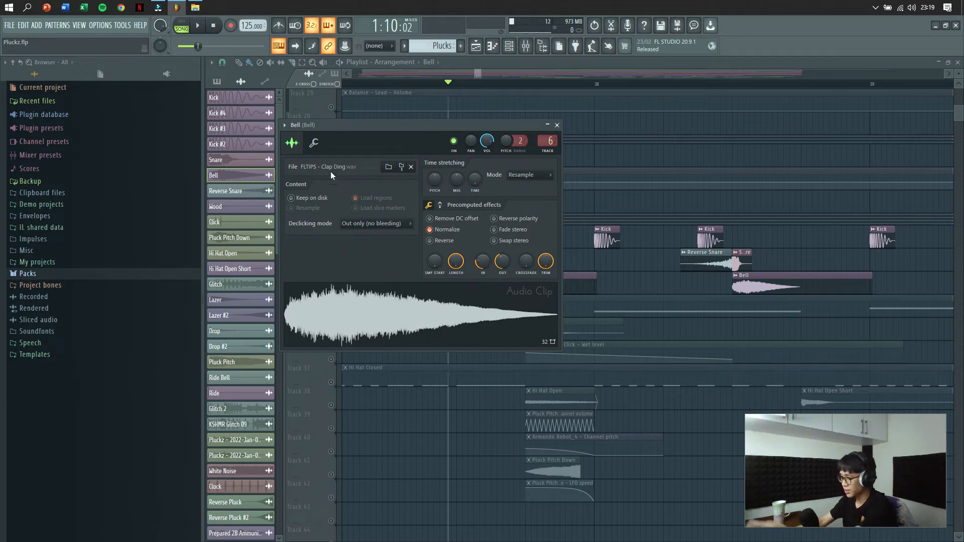
Remove the quick fade in and fade out from the Bell sample and audition its raw waveform.
drag(481, 261, 501, 248)
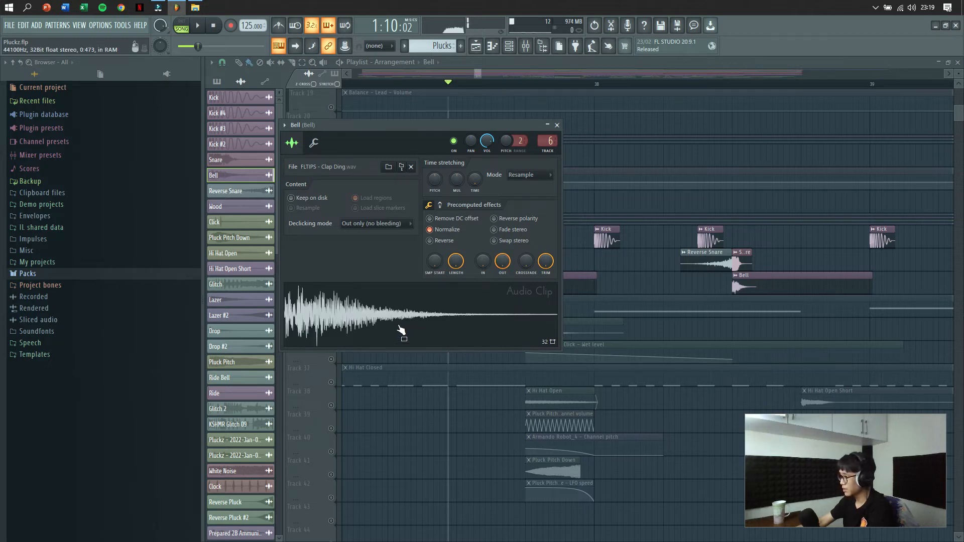
click(526, 46)
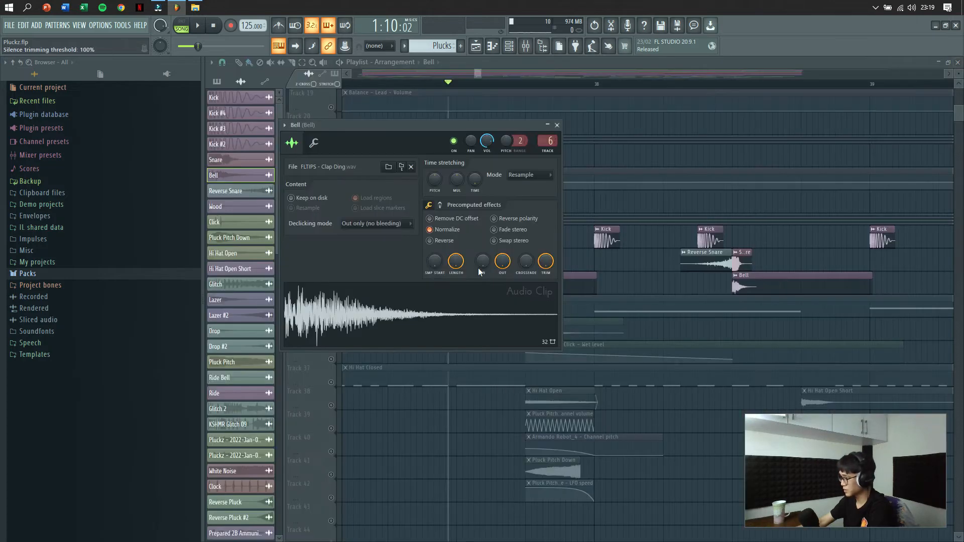
click(958, 62)
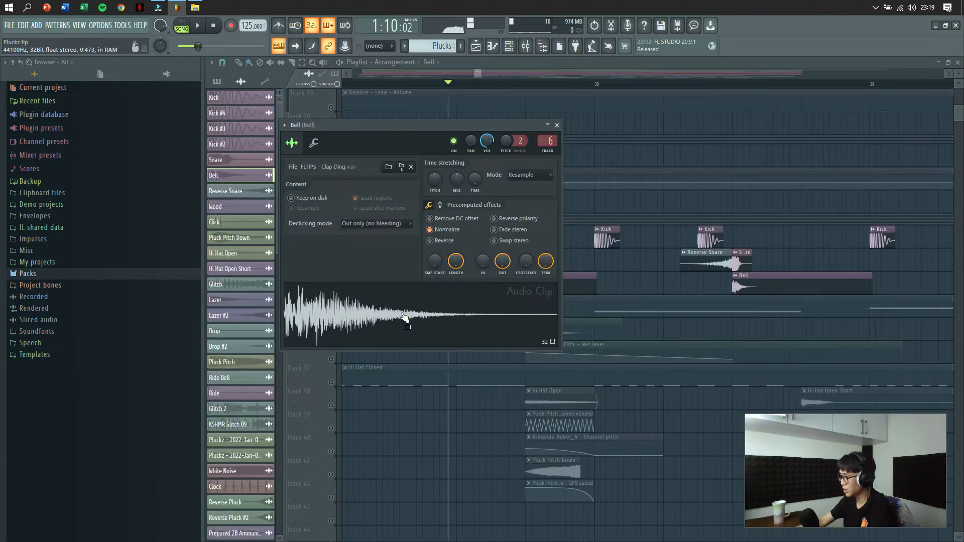
Mute the high-pass band in the Bell track's Fruity parametric EQ 2 and audition the sample without it.
click(526, 45)
click(897, 93)
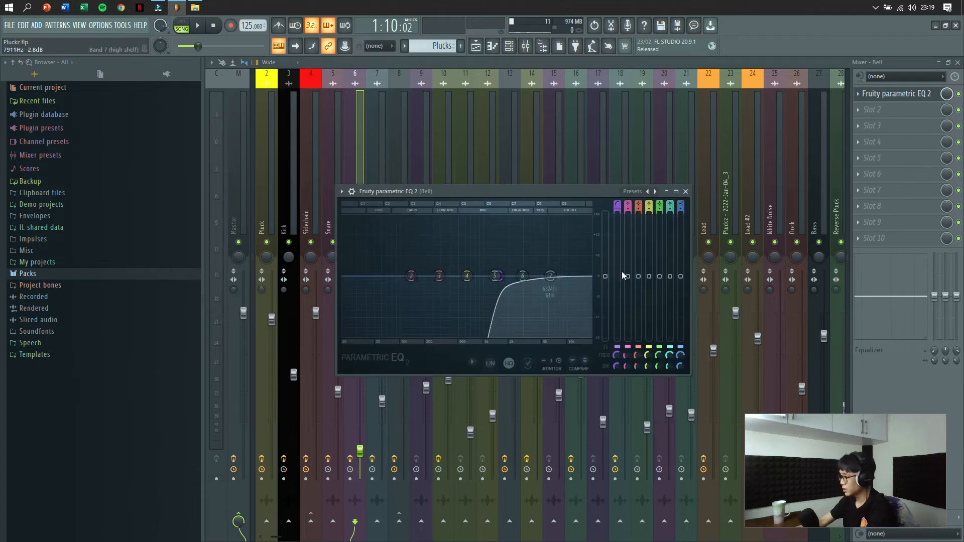
click(618, 347)
click(686, 192)
click(959, 62)
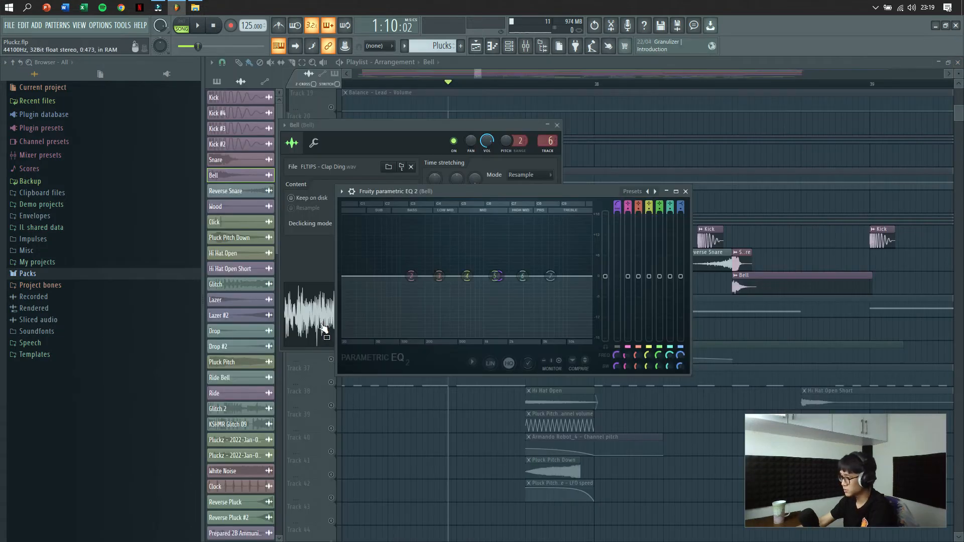
click(458, 328)
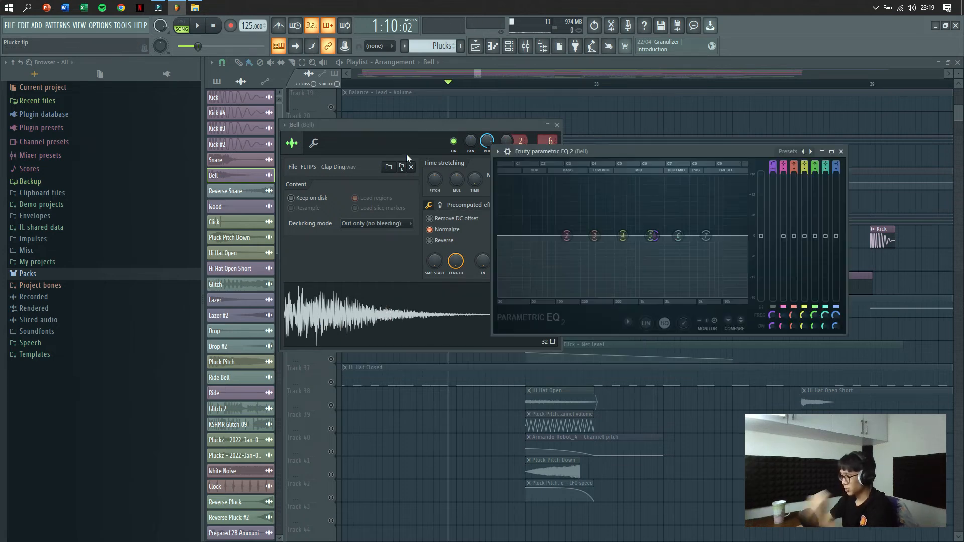
Try different quick fade in amounts on the Bell sample, then remove the fade and audition the sample's sharp attack.
click(437, 140)
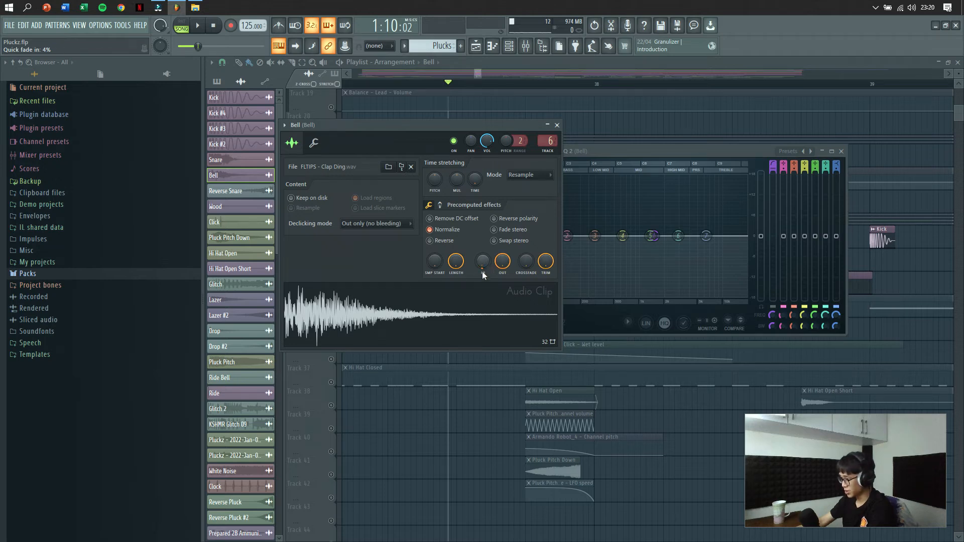
drag(482, 261, 482, 251)
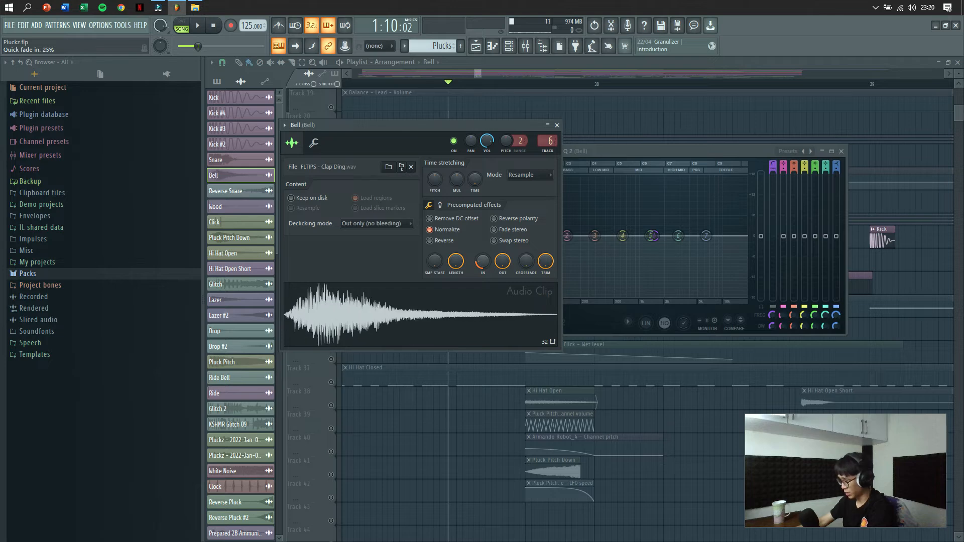
mouse_move(483, 252)
mouse_down()
mouse_move(482, 269)
mouse_move(482, 248)
mouse_up()
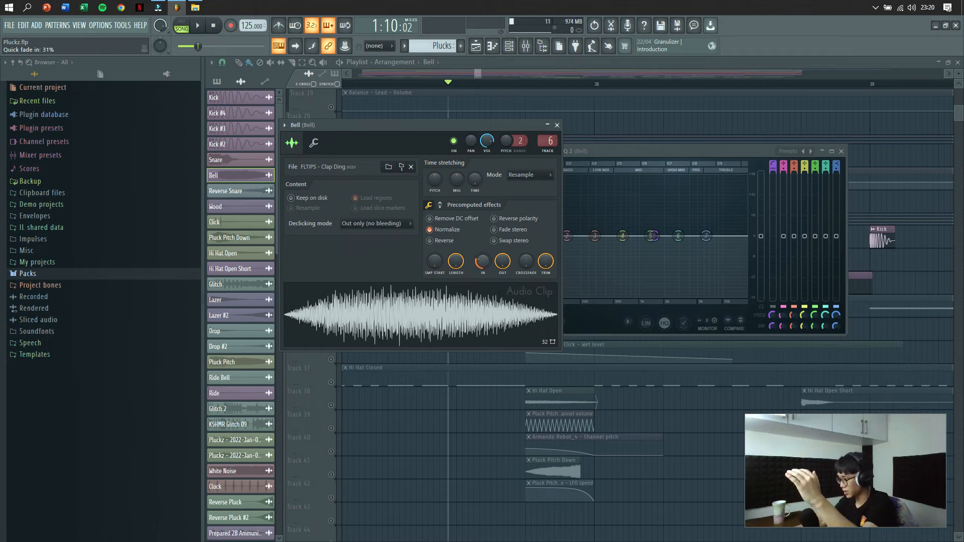
drag(482, 261, 498, 242)
click(400, 323)
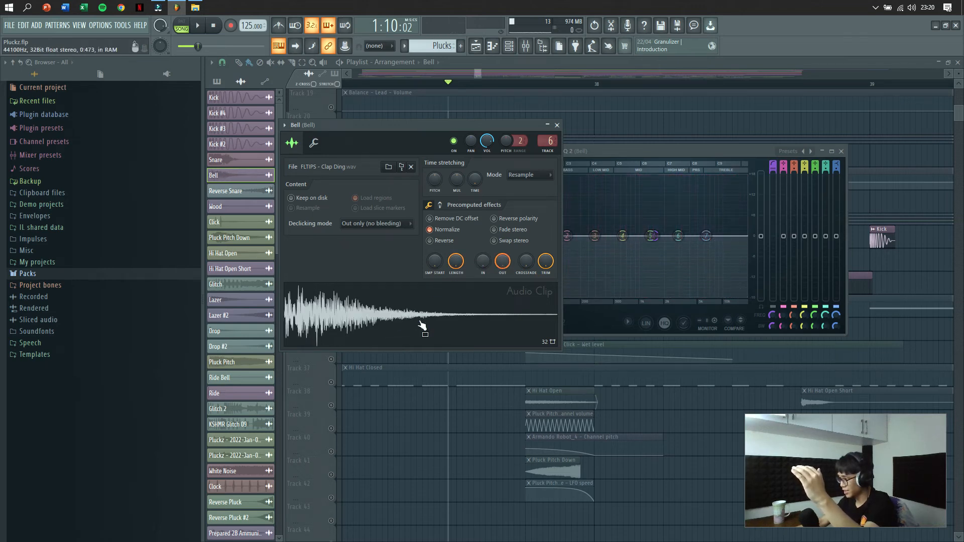
click(426, 320)
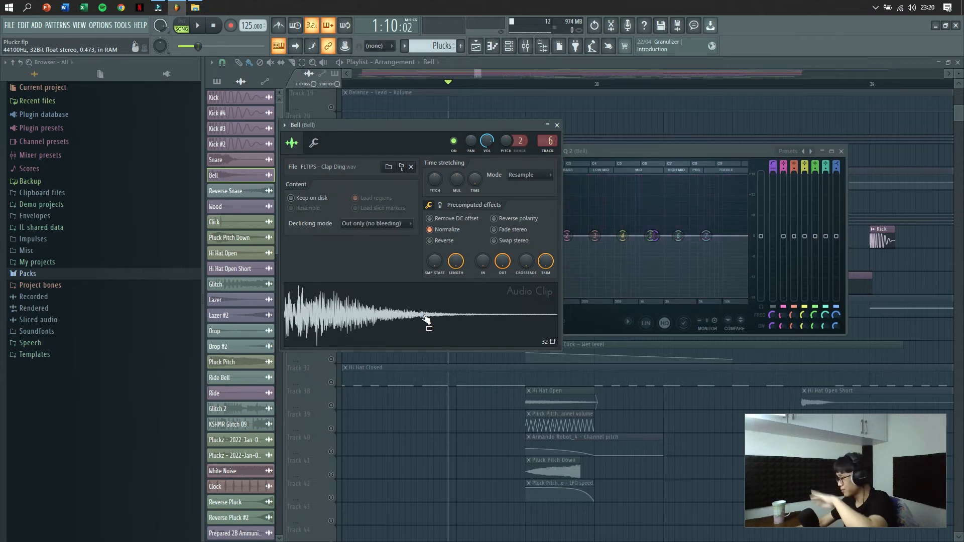
Restore the Bell sample's quick fade in and fade out, re-enable its EQ's high-pass band, and close both windows.
drag(482, 263, 503, 281)
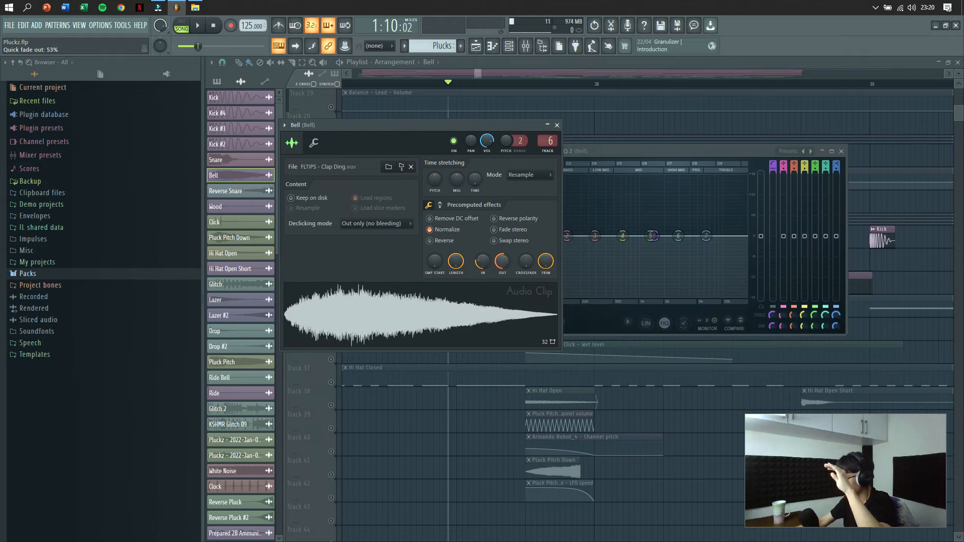
click(399, 341)
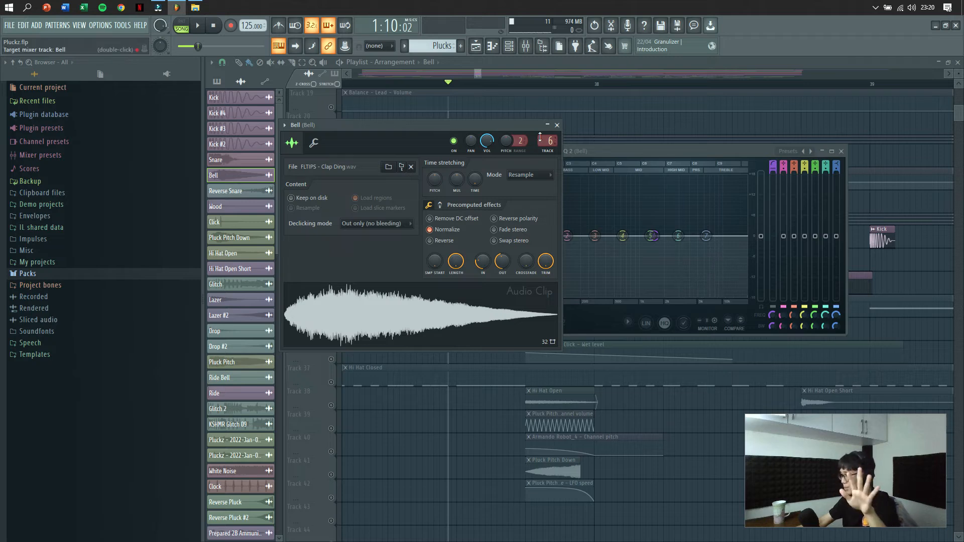
click(557, 125)
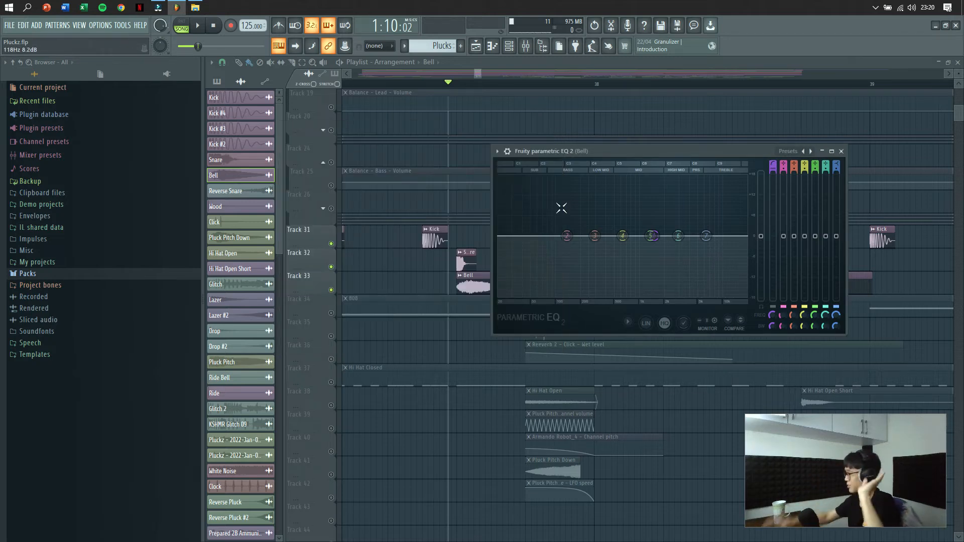
click(775, 302)
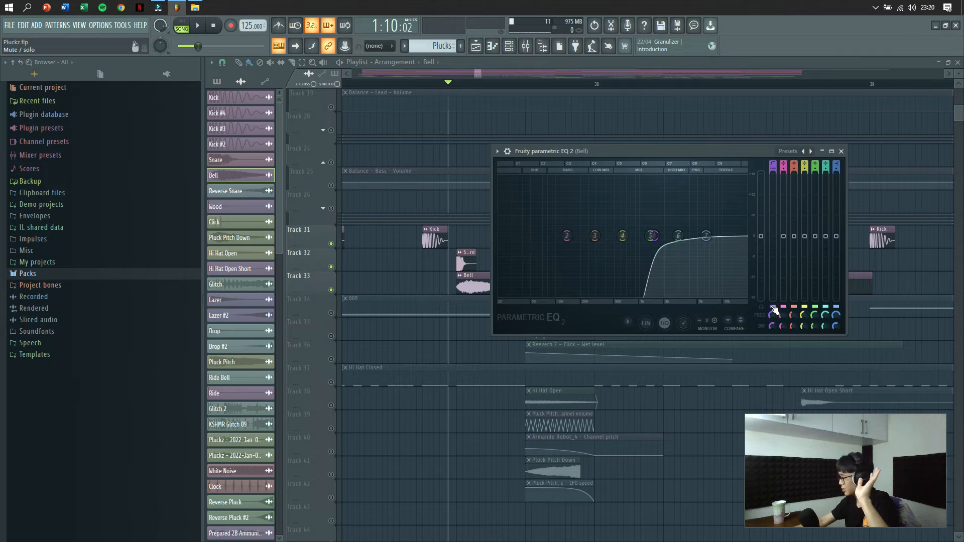
click(841, 151)
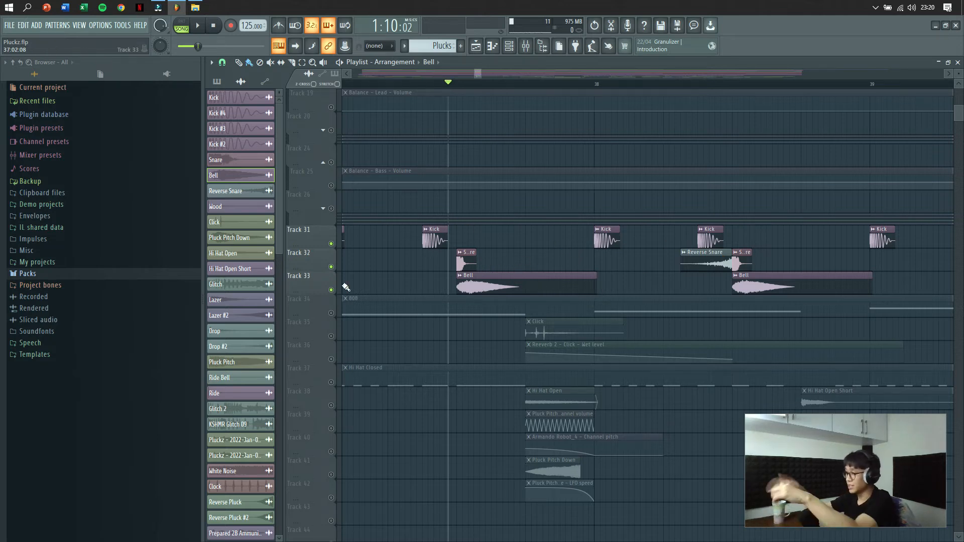
Play the kick, snare and bell tracks together from bar 37, and examine the Bell clip's placement under the snare.
scroll(522, 269, down, 1)
scroll(521, 271, down, 1)
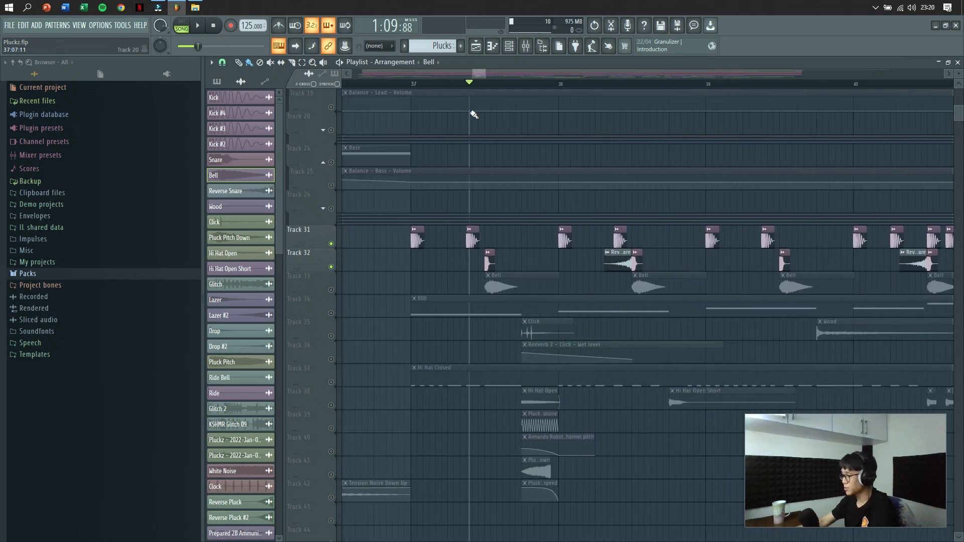
key(space)
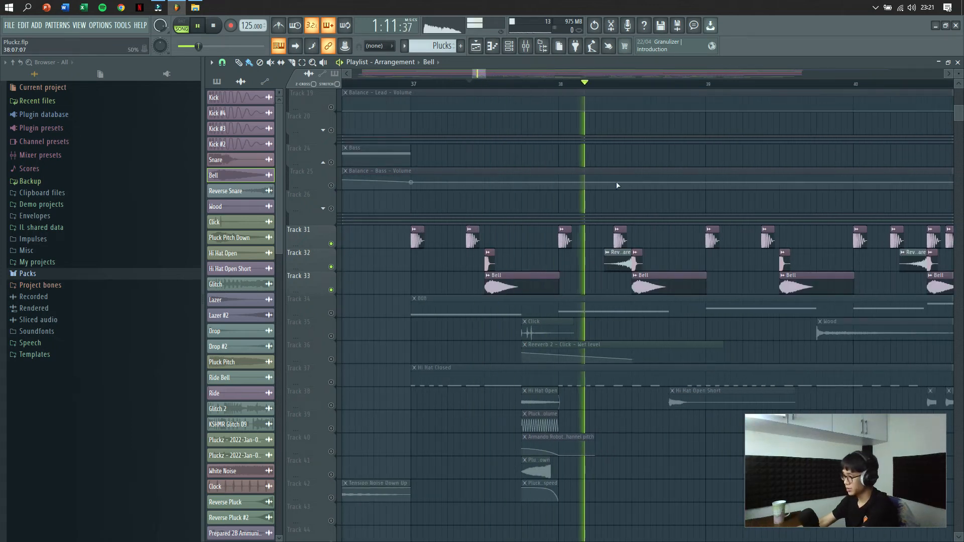
key(space)
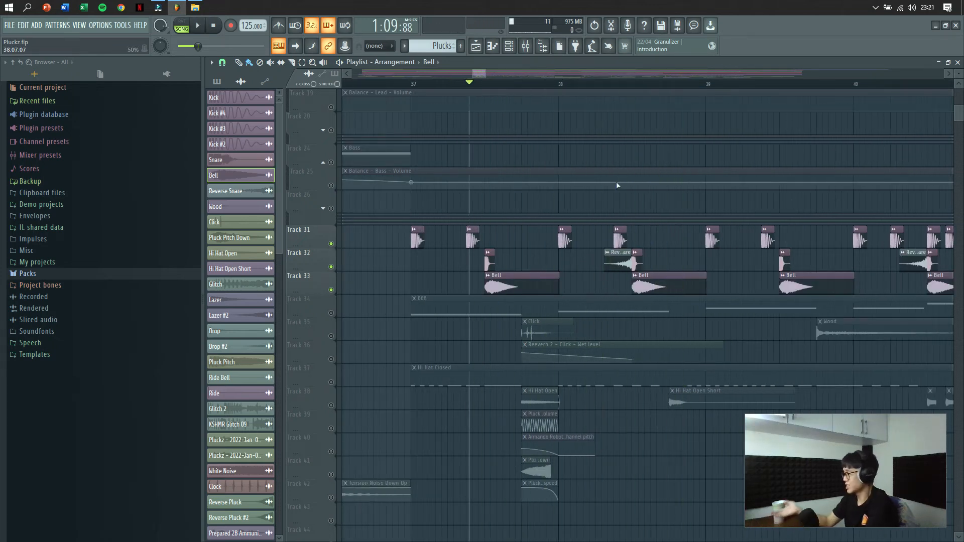
scroll(485, 261, up, 3)
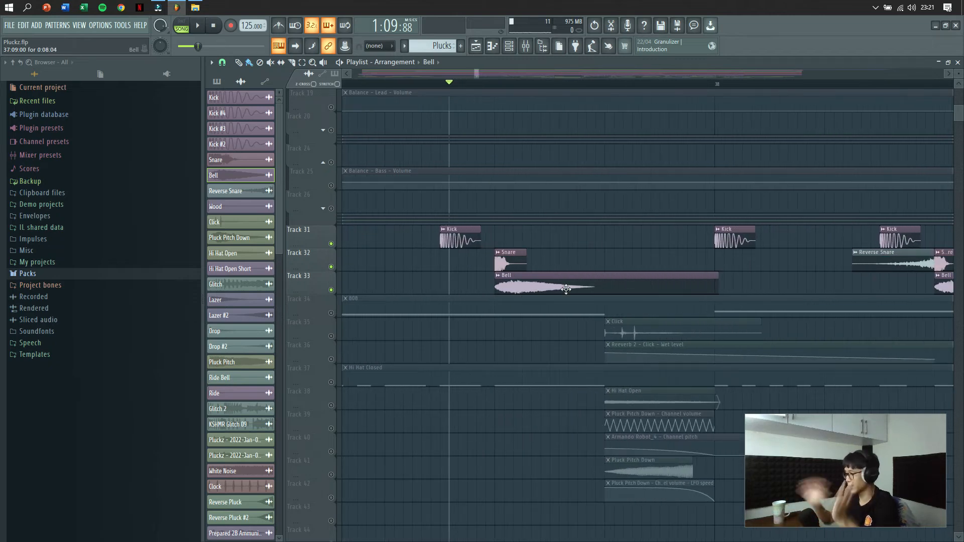
scroll(626, 186, down, 6)
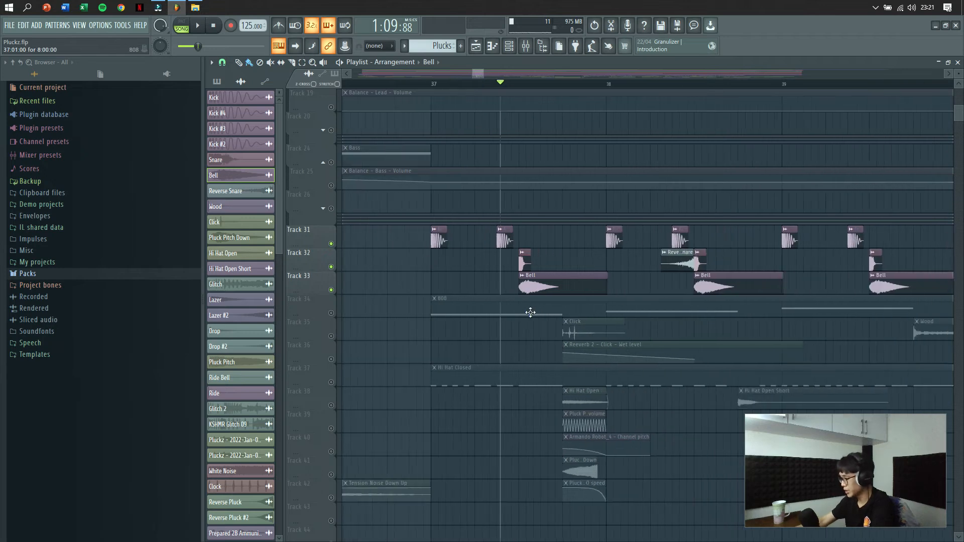
Unmute the hi-hat on Track 37, play its Hi Hat Closed pattern alone in the piano roll, and return to the playlist.
click(331, 382)
click(480, 89)
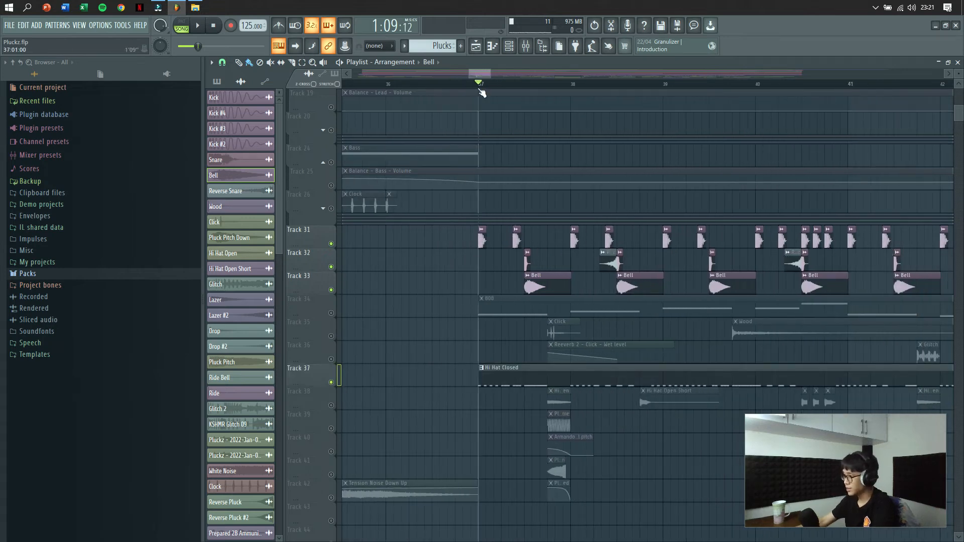
double_click(499, 371)
click(182, 25)
key(space)
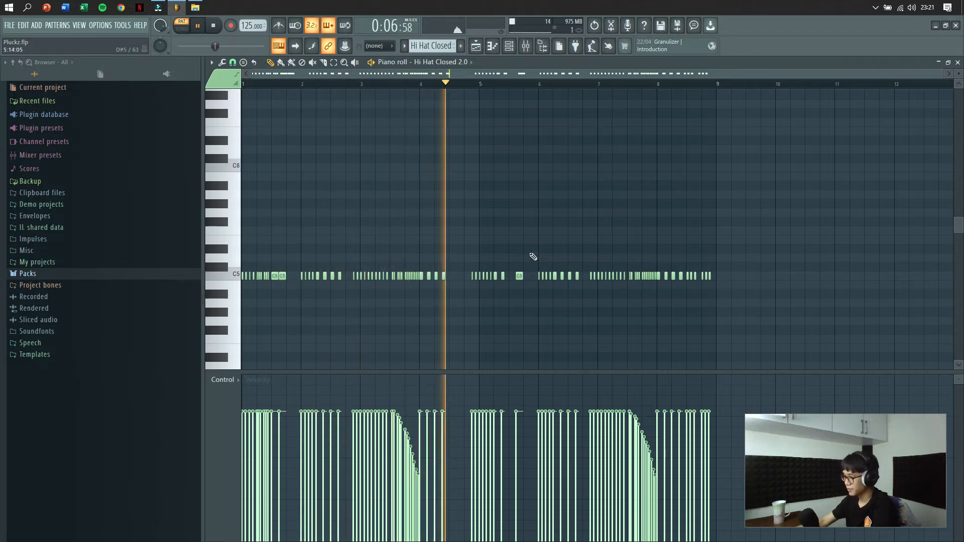
key(space)
click(958, 62)
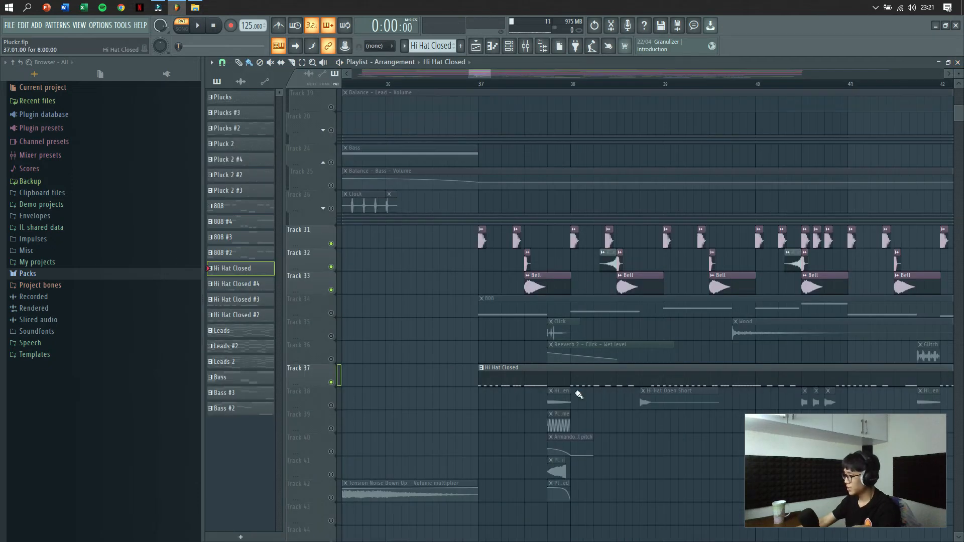
Reopen the Hi Hat Closed piano roll and listen to the rolls in bars 3 and 7, following their falling velocities.
double_click(540, 381)
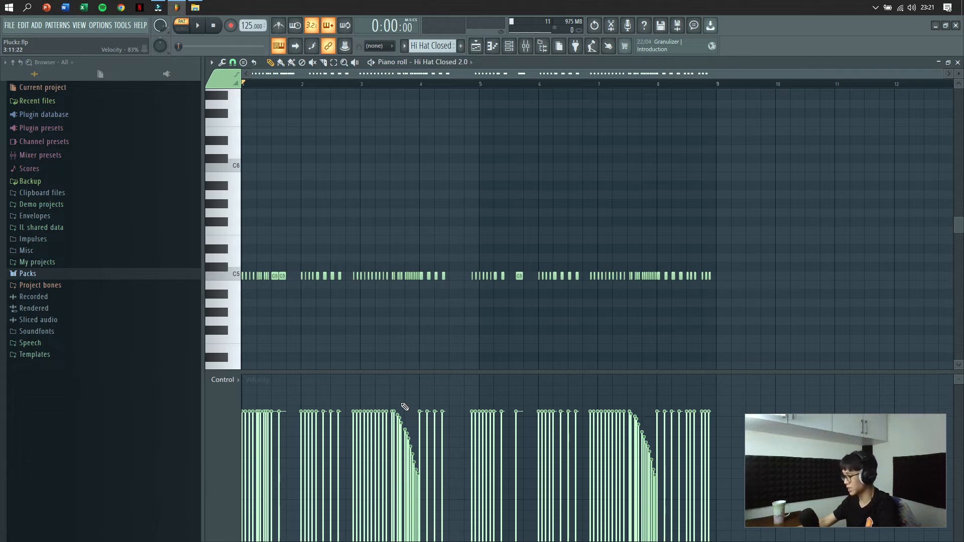
click(376, 84)
scroll(392, 332, up, 3)
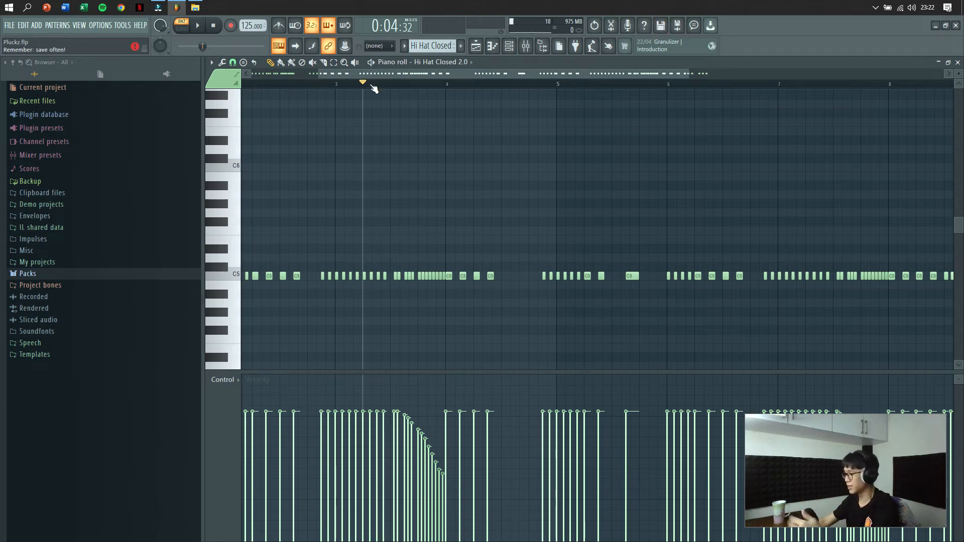
key(space)
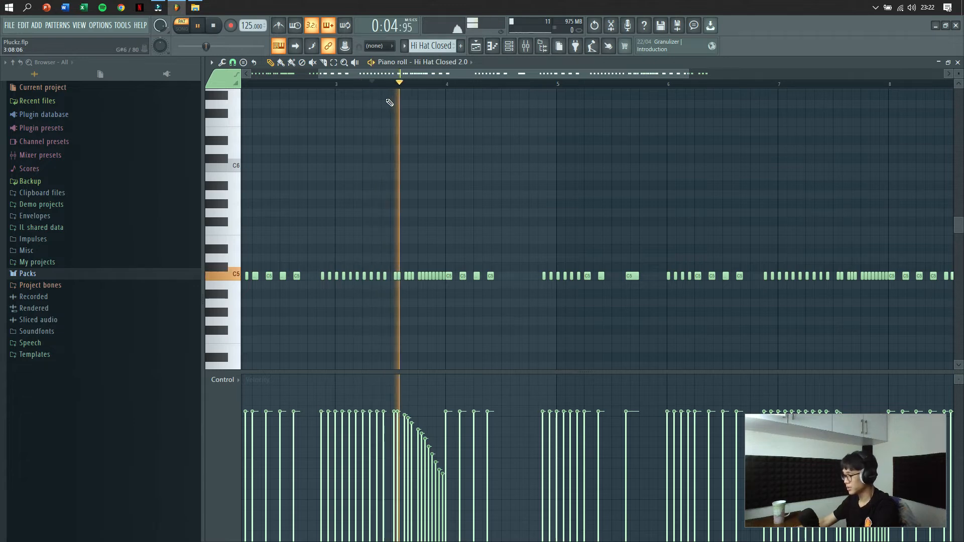
scroll(368, 162, down, 3)
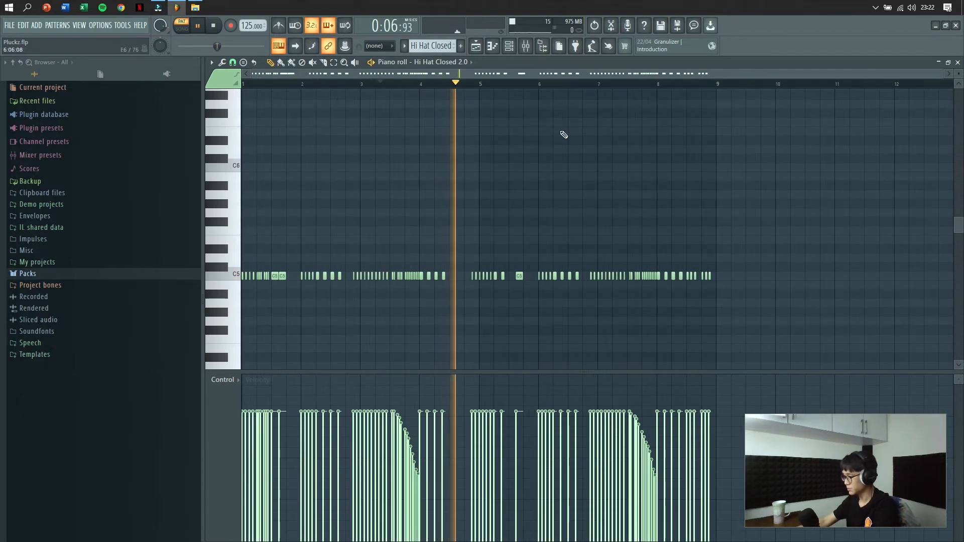
click(635, 85)
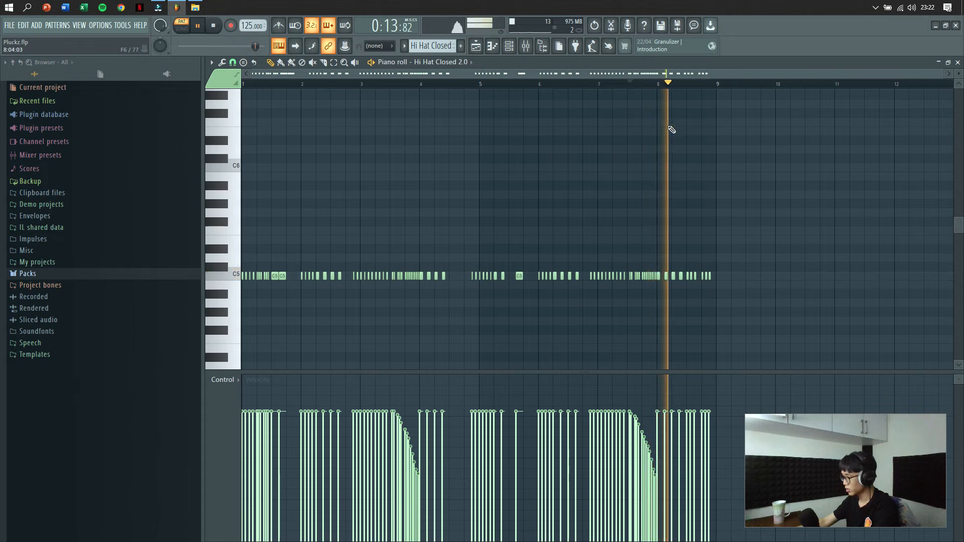
key(space)
click(395, 83)
key(space)
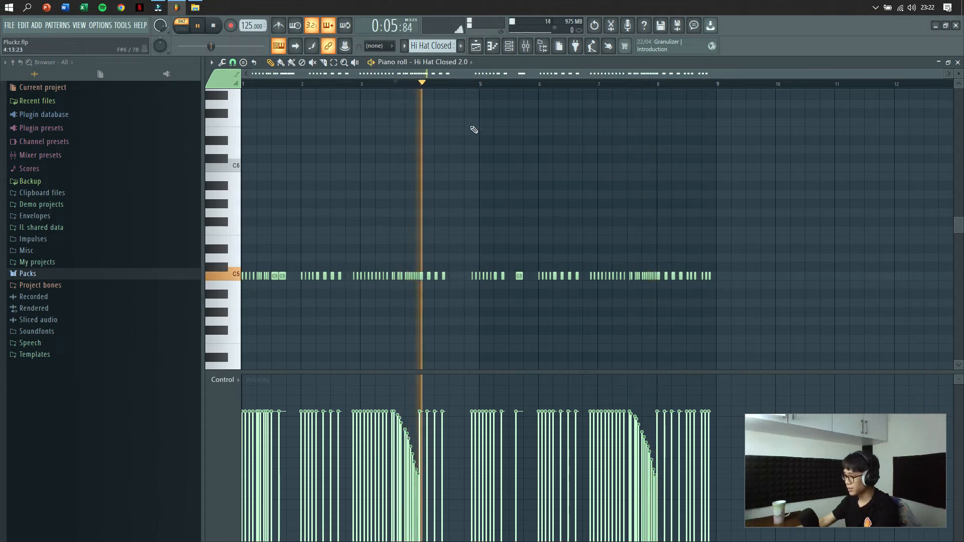
key(space)
Show the note fine pitch of the Hi Hat Closed pattern and play the pitched roll in bar 3.
click(238, 380)
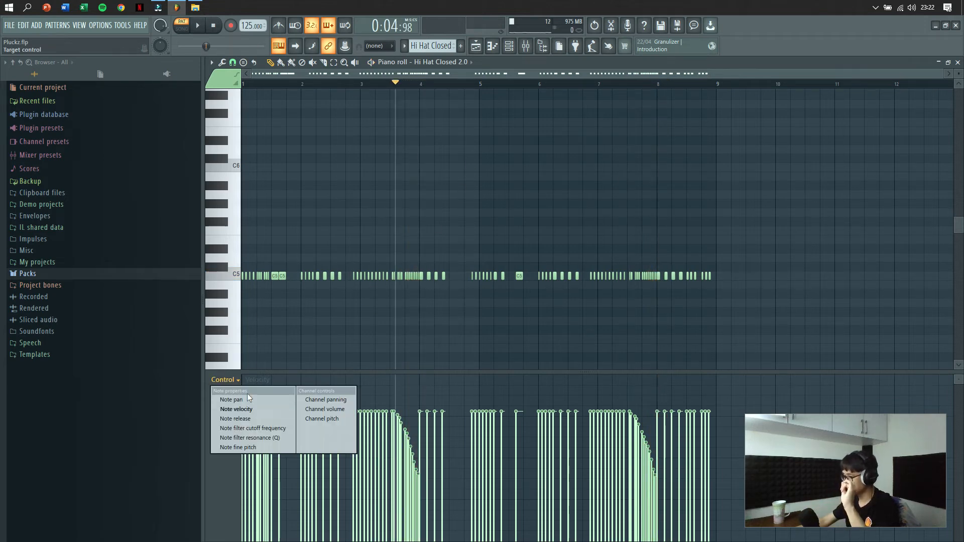
click(259, 447)
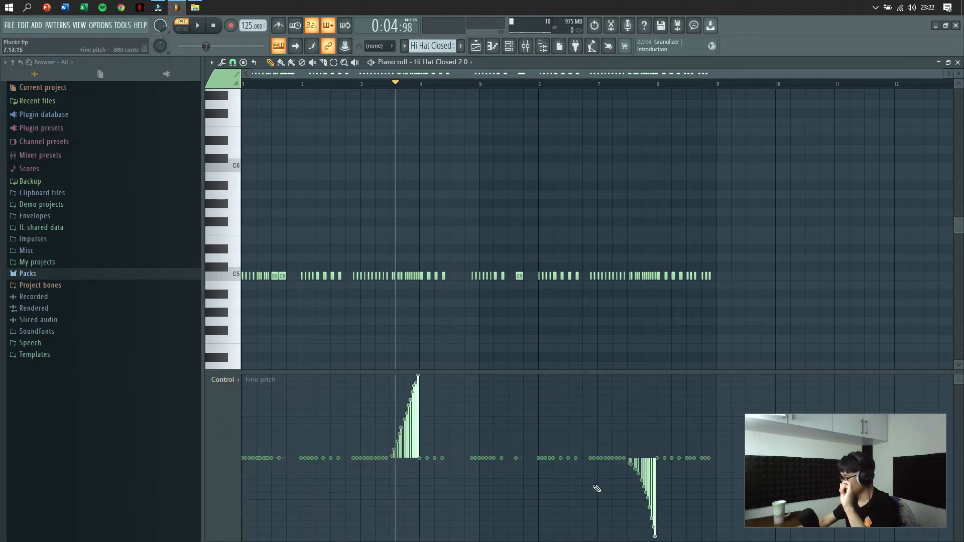
click(254, 84)
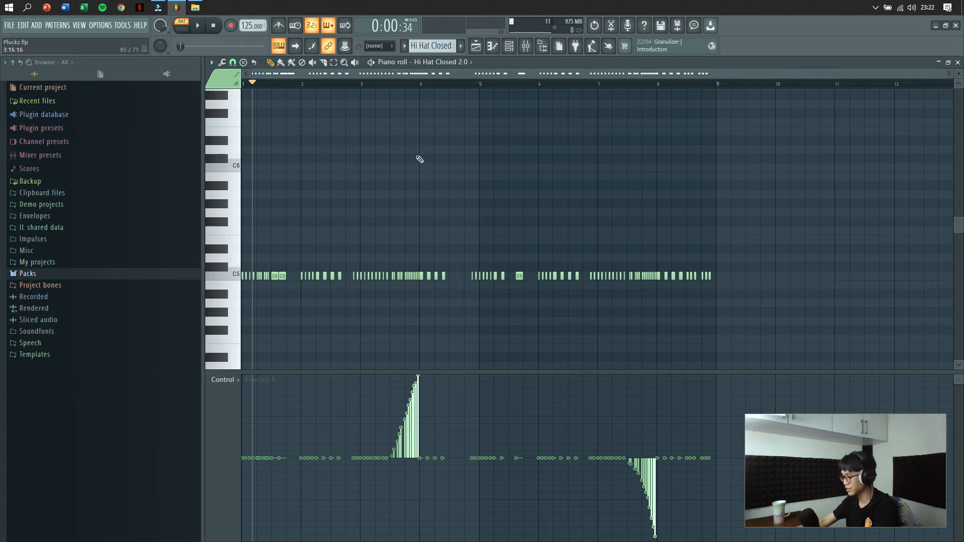
click(383, 82)
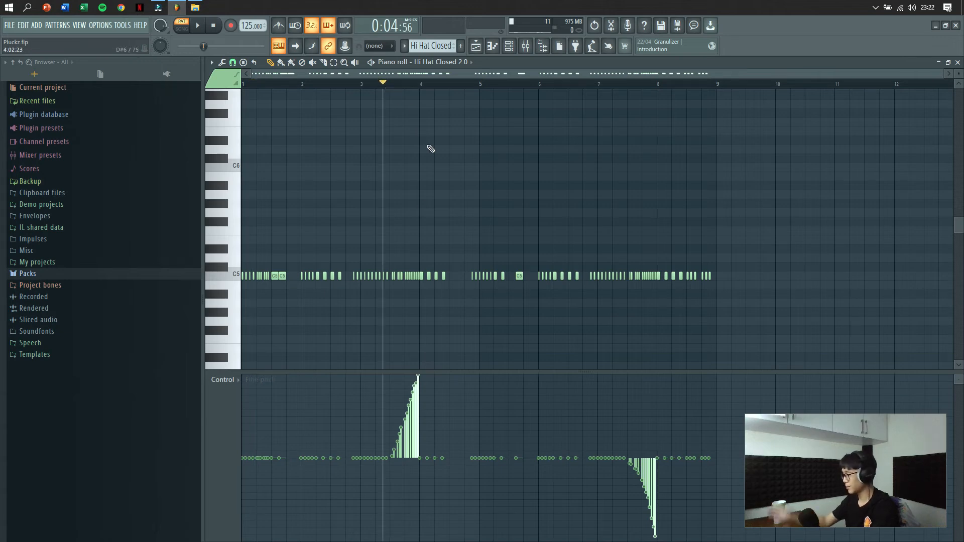
key(space)
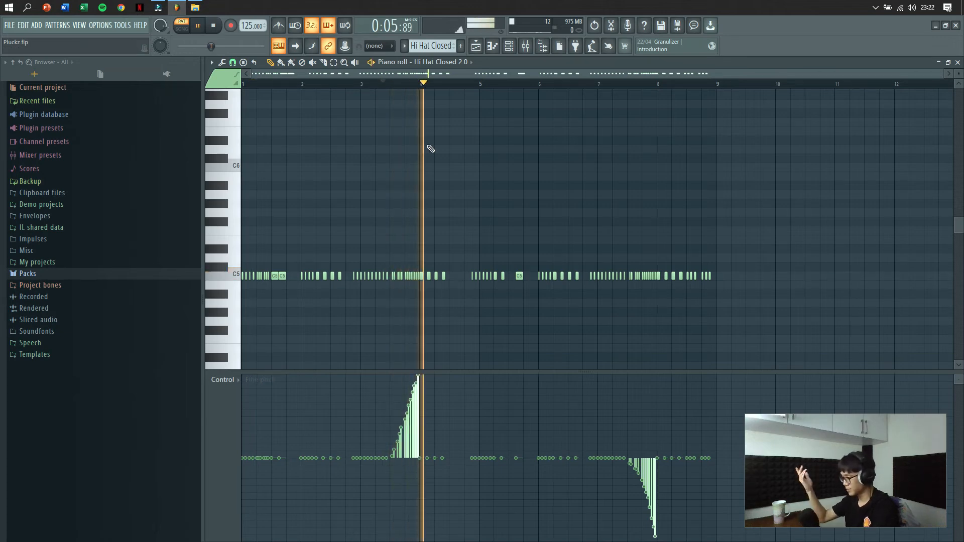
Play the pitched hi-hat roll in bar 7 of the Hi Hat Closed pattern, and return to the playlist.
key(space)
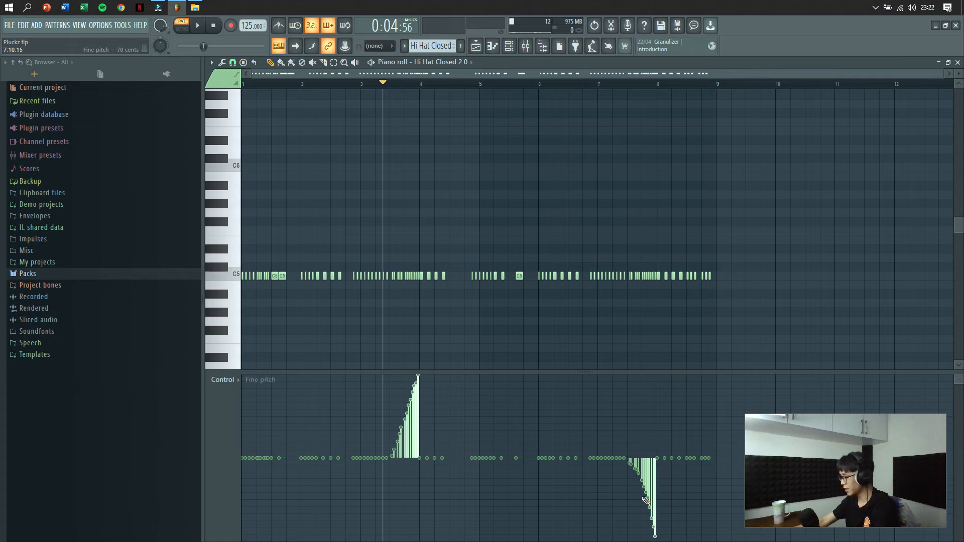
click(617, 83)
key(space)
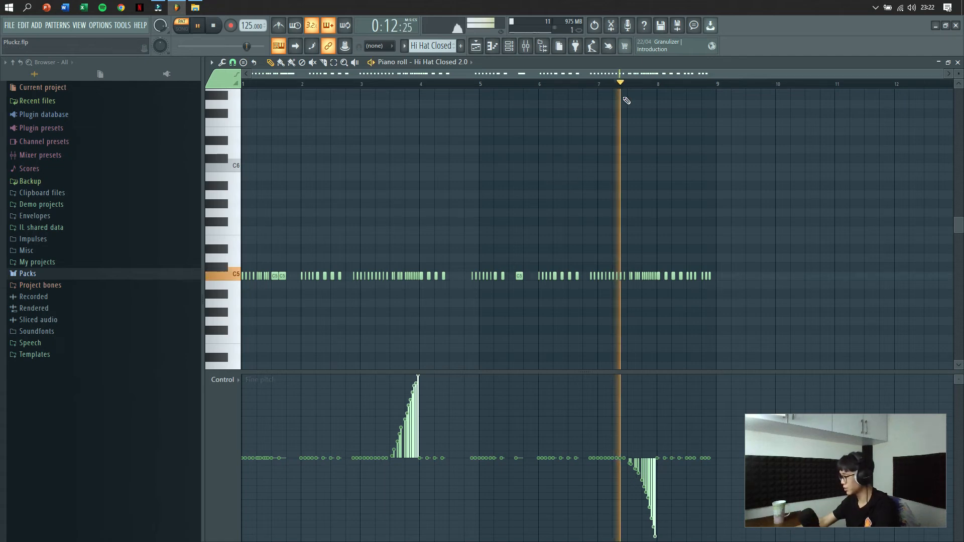
key(space)
key(F5)
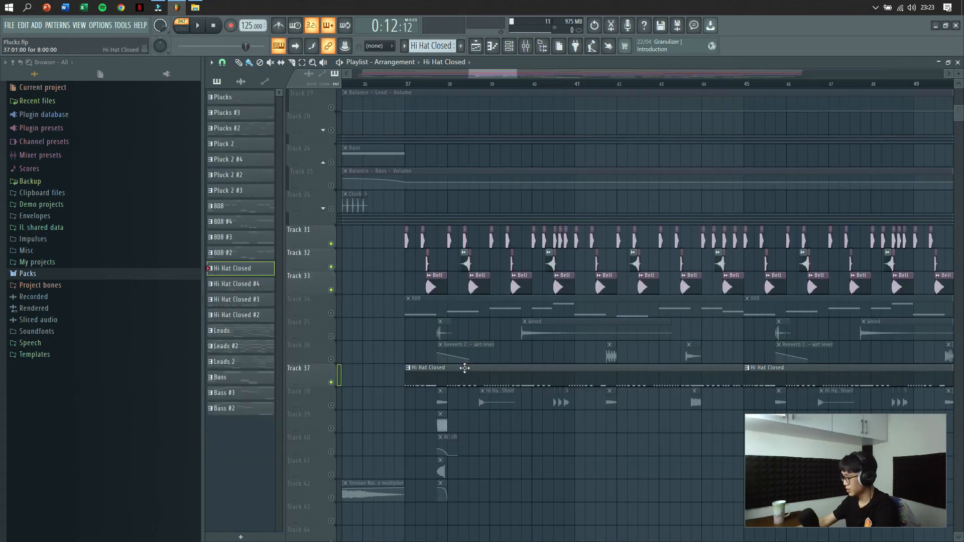
Solo Track 34, play the 808 pattern in its piano roll, and follow its notes and velocities through the first four bars.
right_click(332, 314)
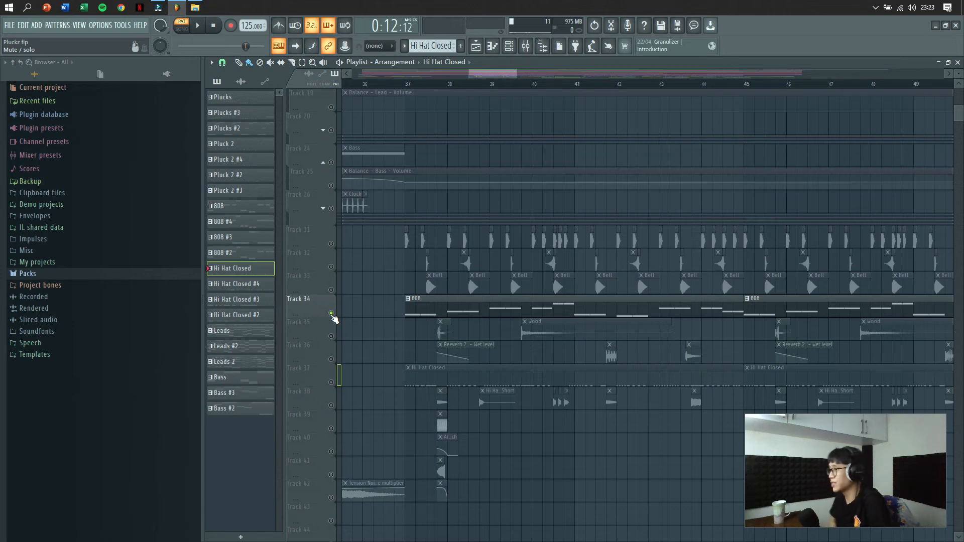
double_click(407, 312)
key(space)
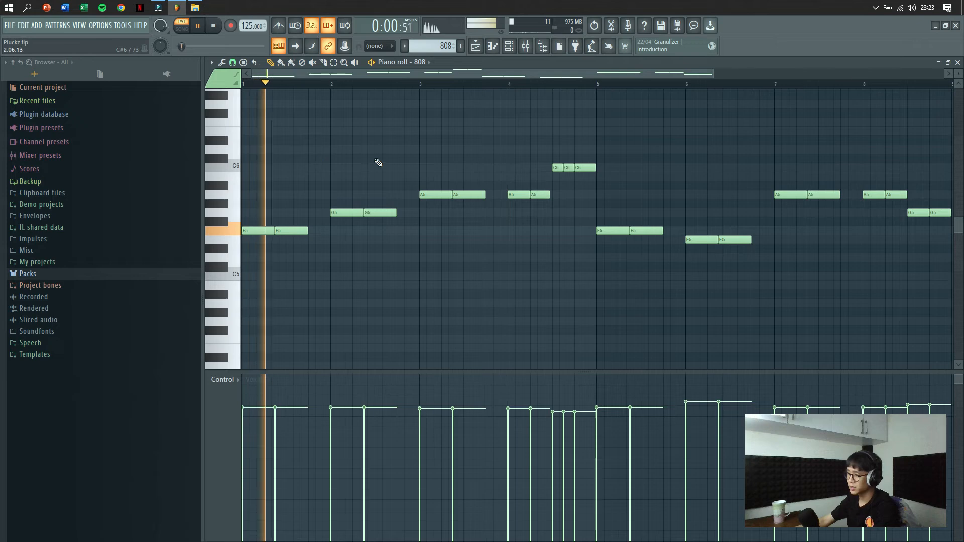
click(958, 62)
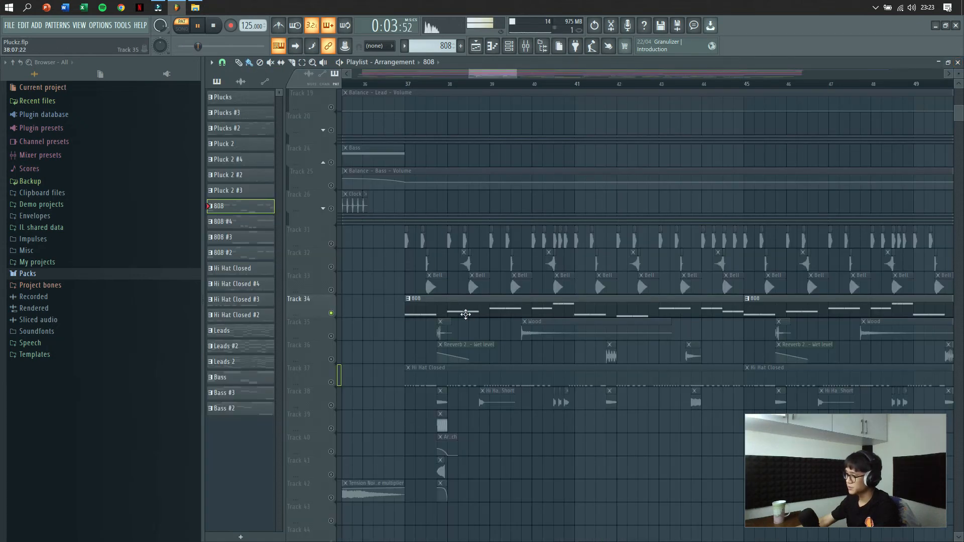
double_click(466, 314)
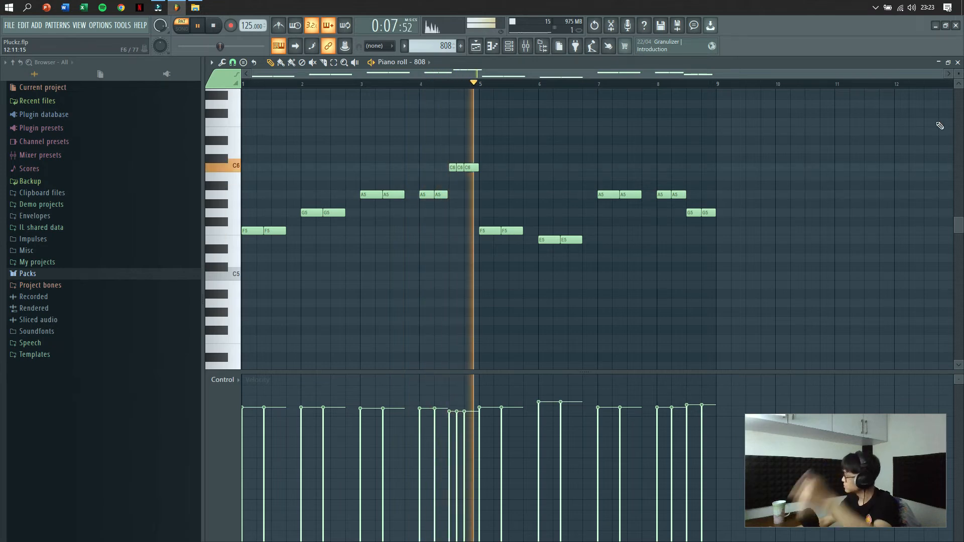
key(space)
click(958, 62)
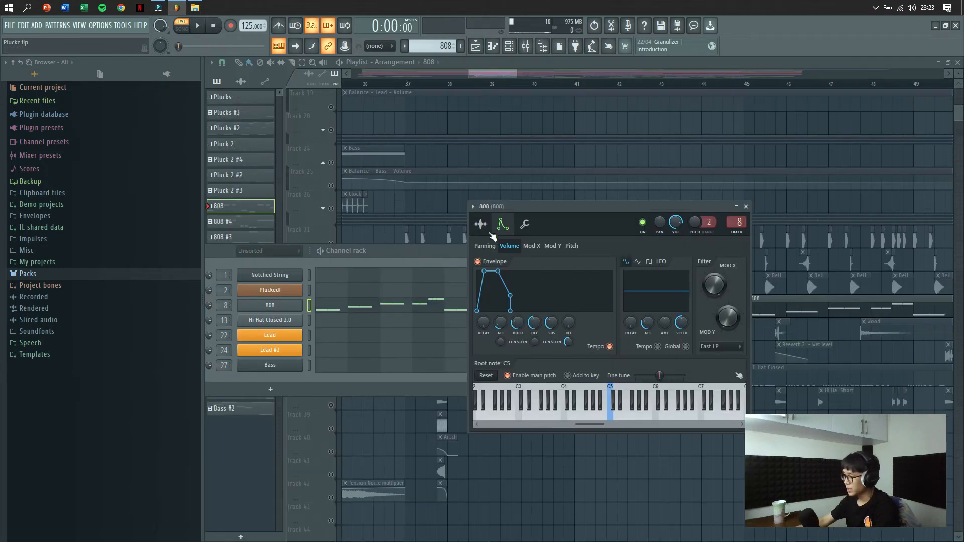
Examine the 808 channel's sample settings and its volume envelope, moving the channel rack and channel window aside.
click(481, 225)
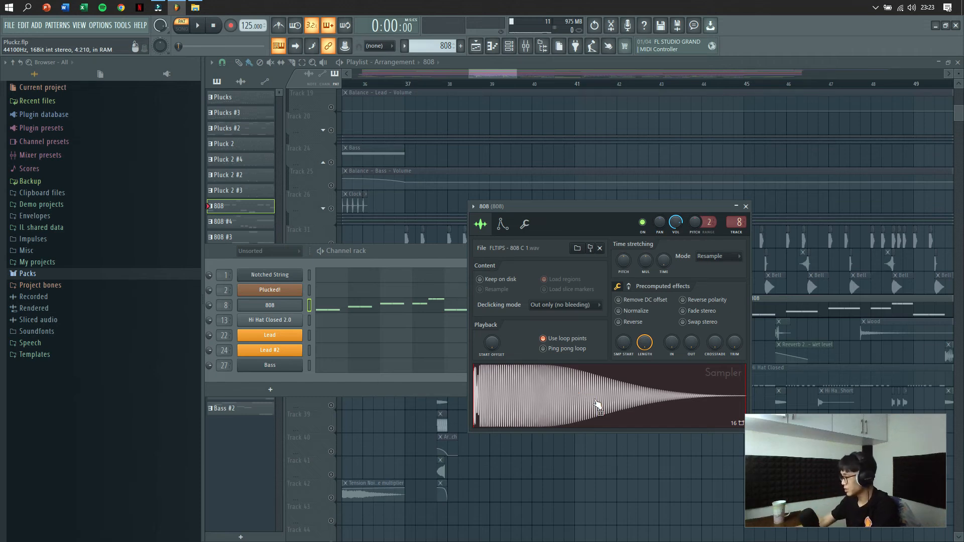
click(502, 224)
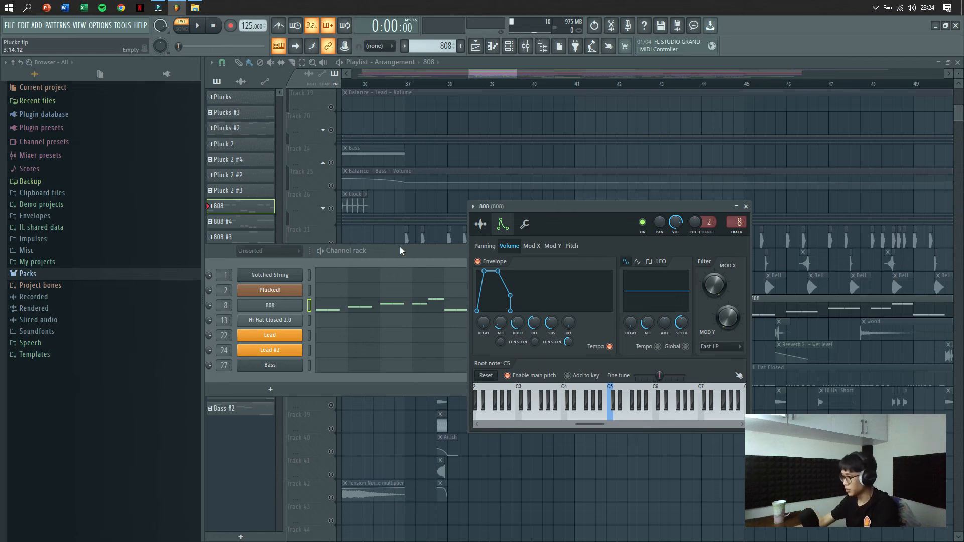
drag(400, 248, 407, 349)
drag(593, 217, 705, 253)
Unmute the kick on Track 31, play it with the 808 in song mode, and check their levels in the mixer.
click(331, 243)
key(l)
key(space)
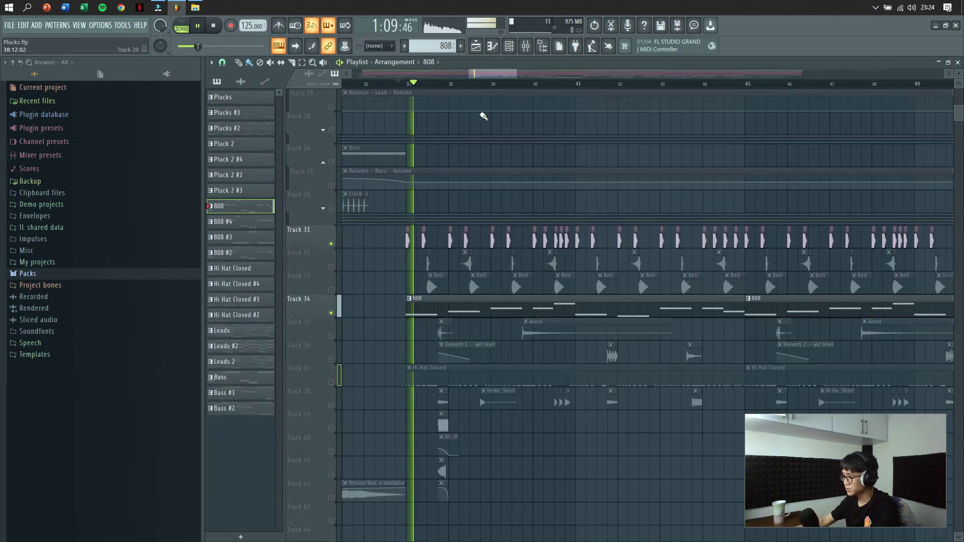
key(F9)
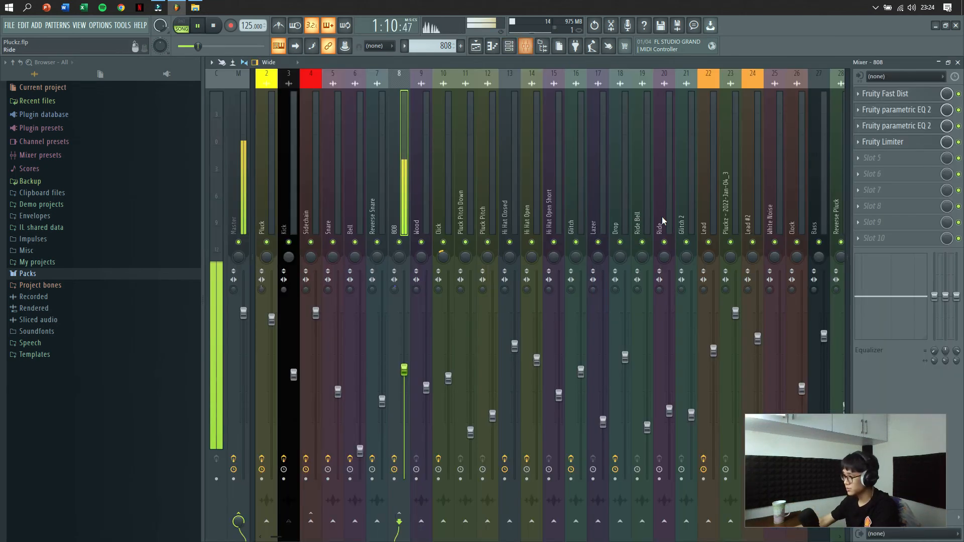
click(958, 62)
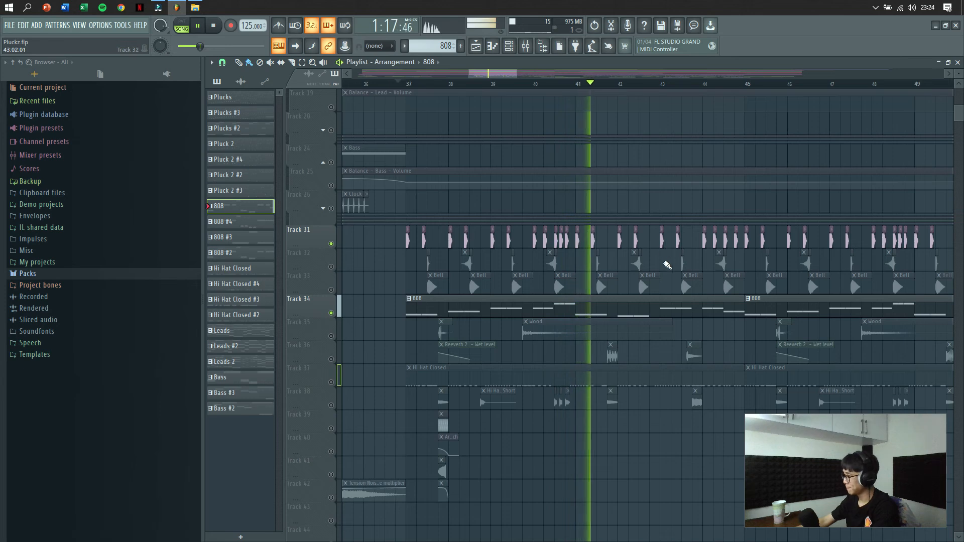
key(space)
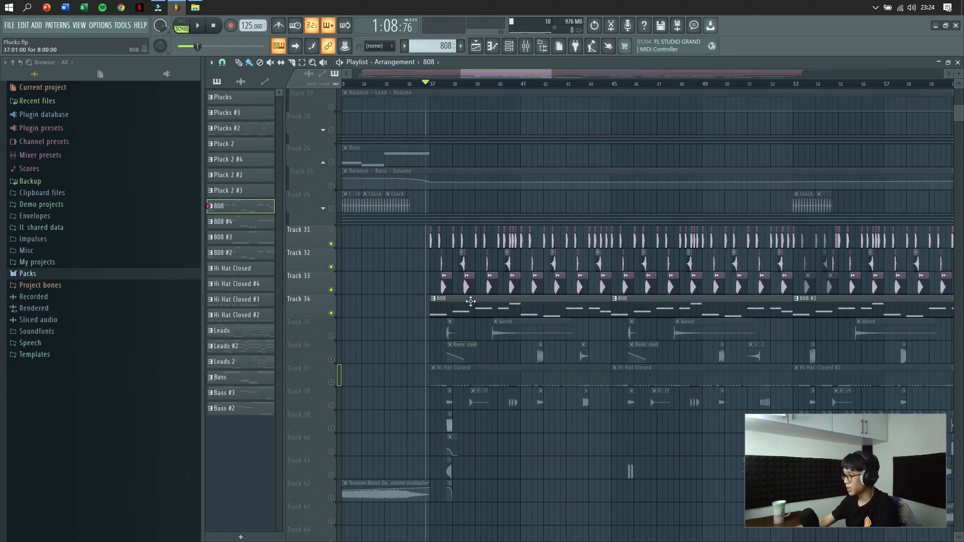
Open the mixer at the 808 insert and examine its Fruity Fast Dist settings.
click(510, 50)
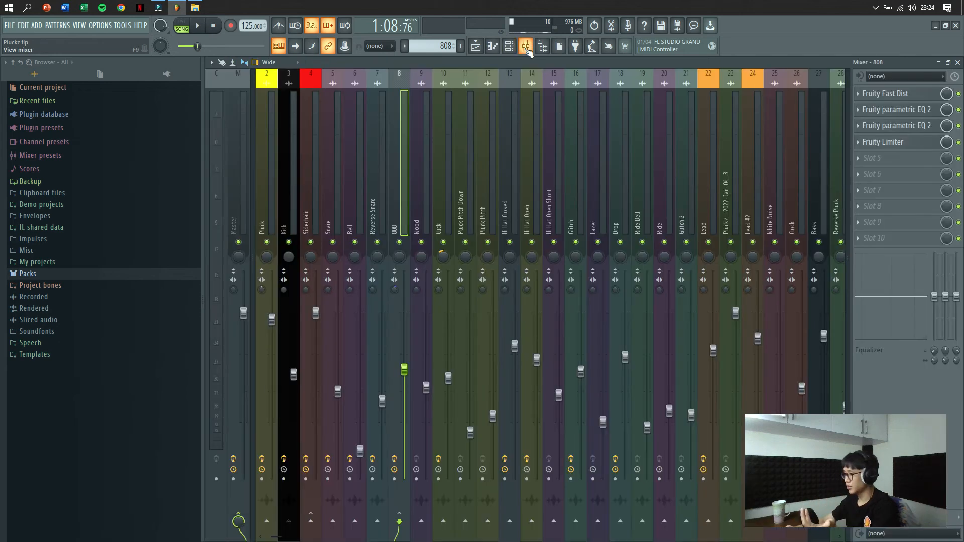
click(526, 45)
click(898, 93)
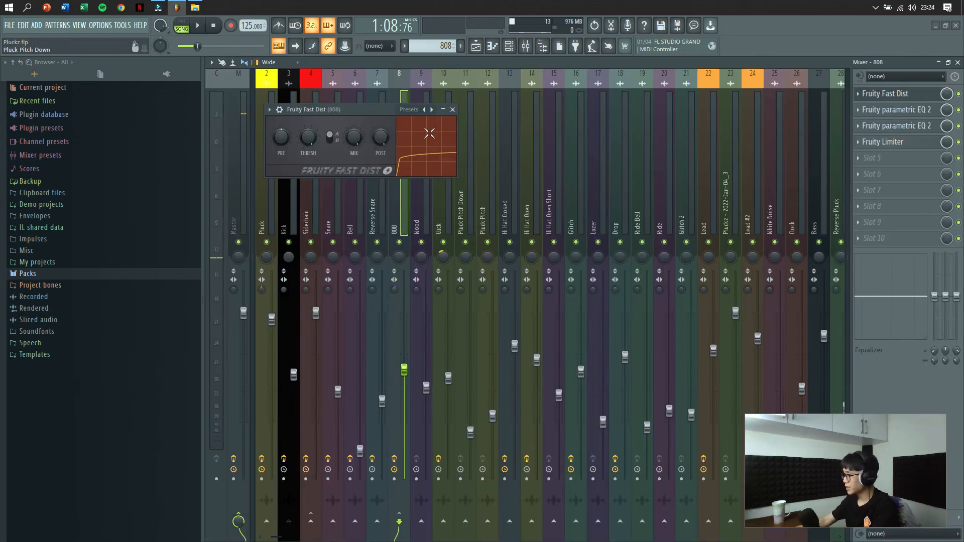
drag(344, 110, 590, 147)
click(610, 142)
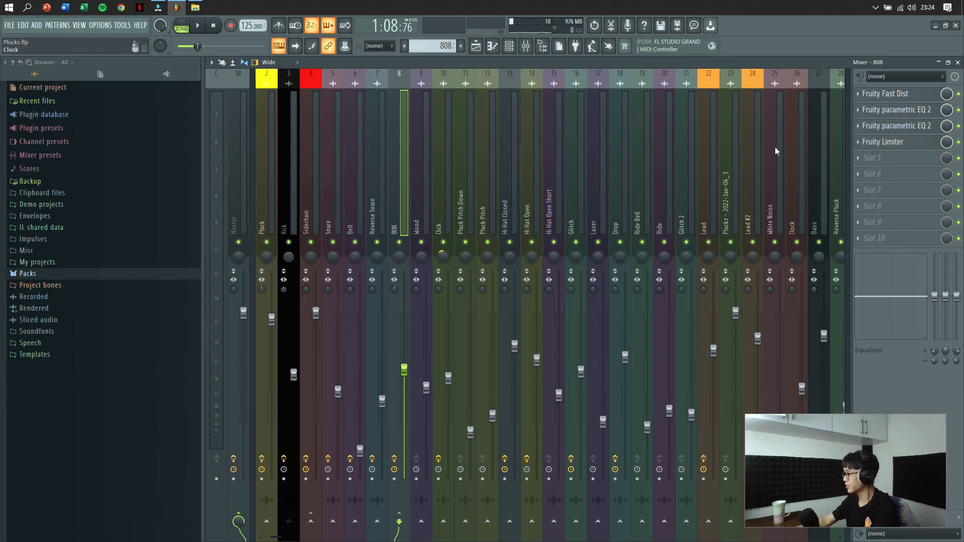
Examine the curves of both Fruity Parametric EQ 2 effects on the 808 insert, one after the other.
click(896, 109)
drag(448, 119, 541, 119)
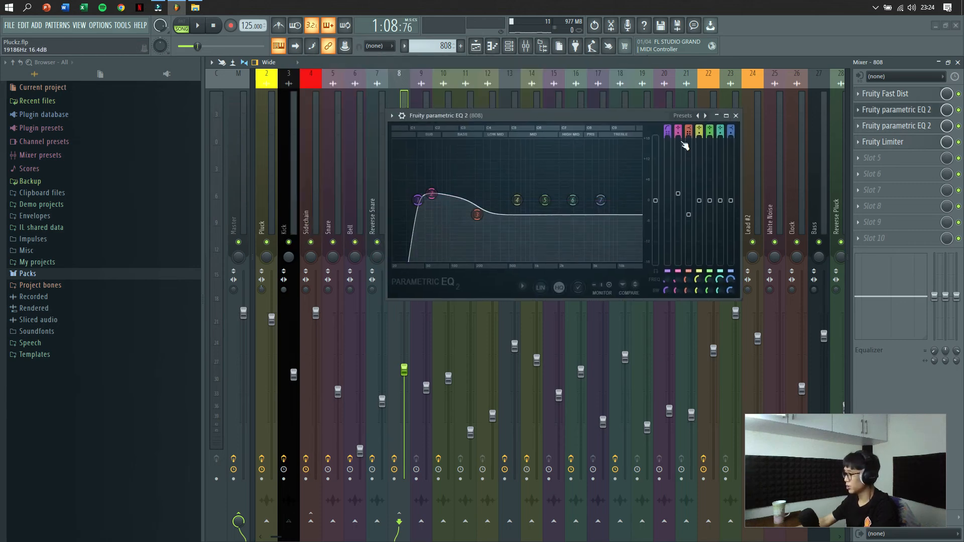
click(736, 116)
click(896, 126)
drag(398, 124, 537, 140)
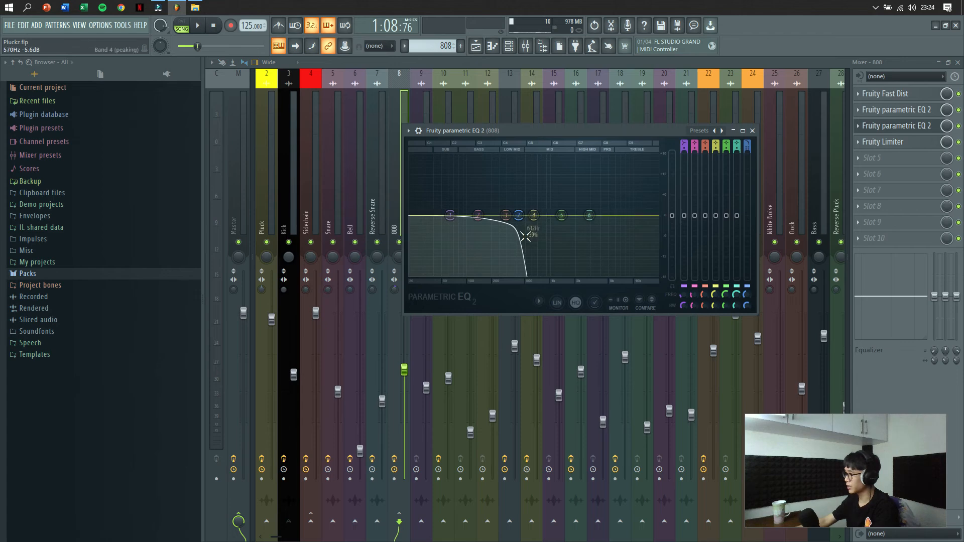
click(753, 131)
Examine the compressor settings of the Fruity Limiter on the 808 insert, and return to the playlist.
click(896, 141)
drag(345, 209, 477, 197)
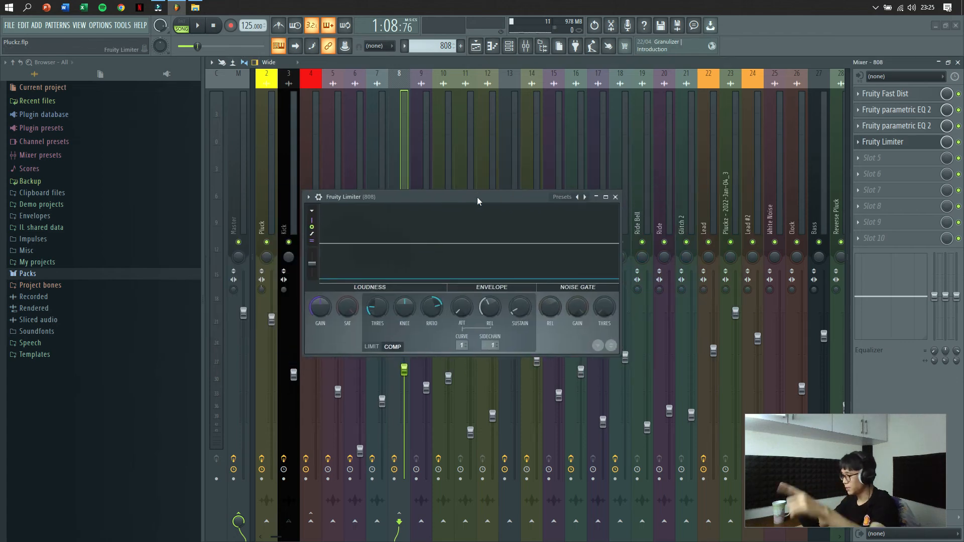
click(615, 197)
click(957, 62)
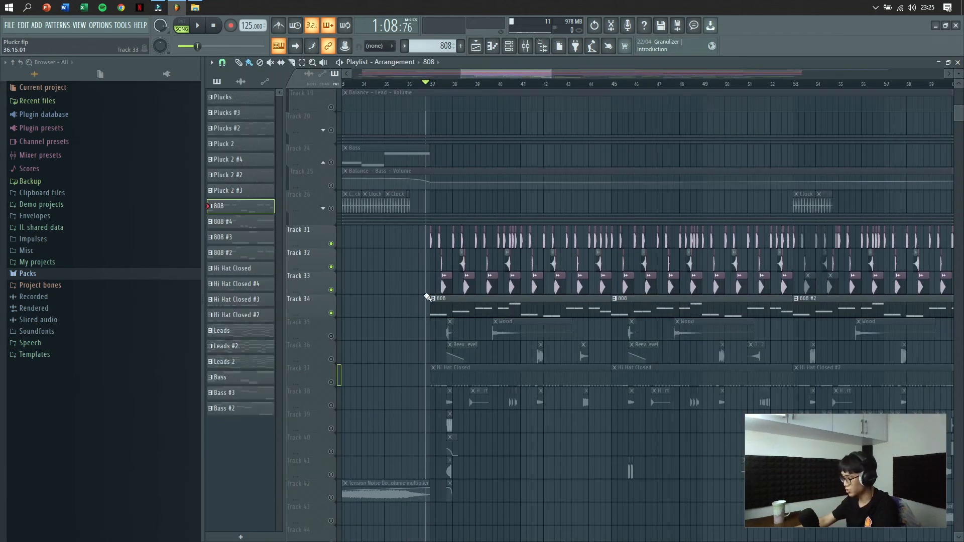
Unmute the hi-hat on Track 37 and play it with the kick, snare, bell and 808 from bar 37.
scroll(332, 316, up, 2)
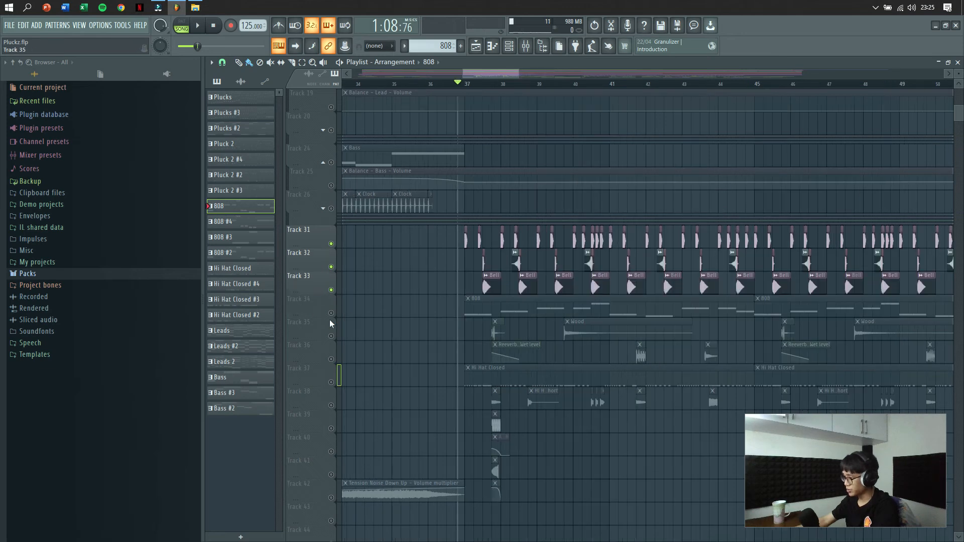
click(331, 383)
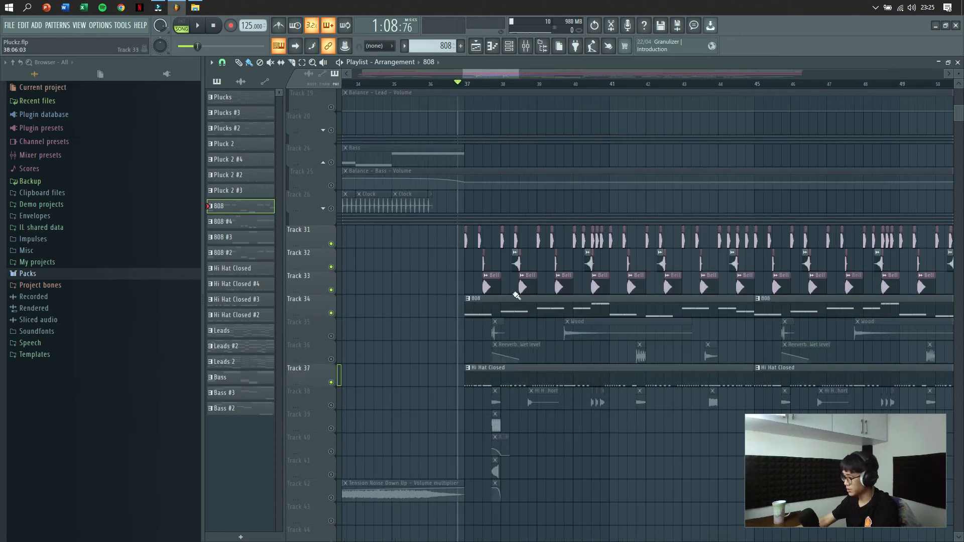
key(space)
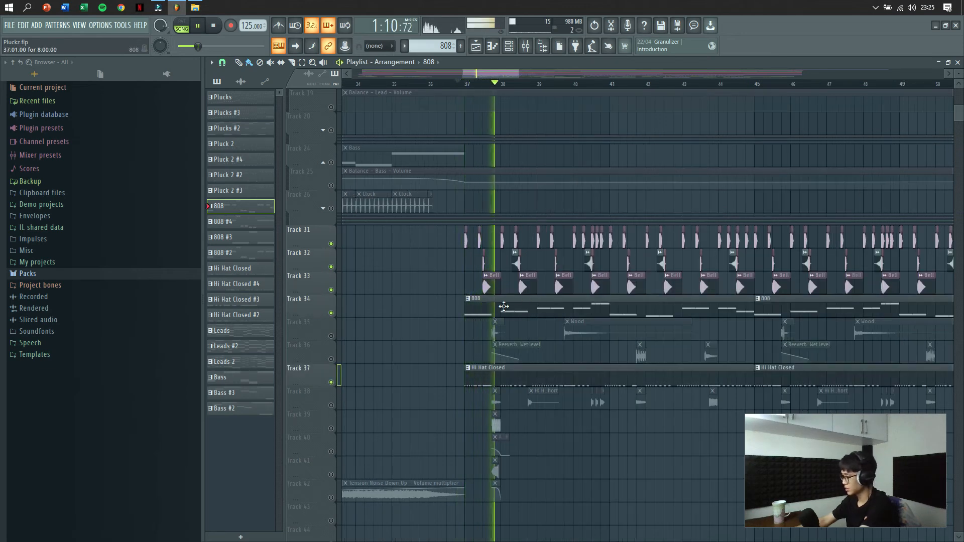
scroll(515, 298, down, 2)
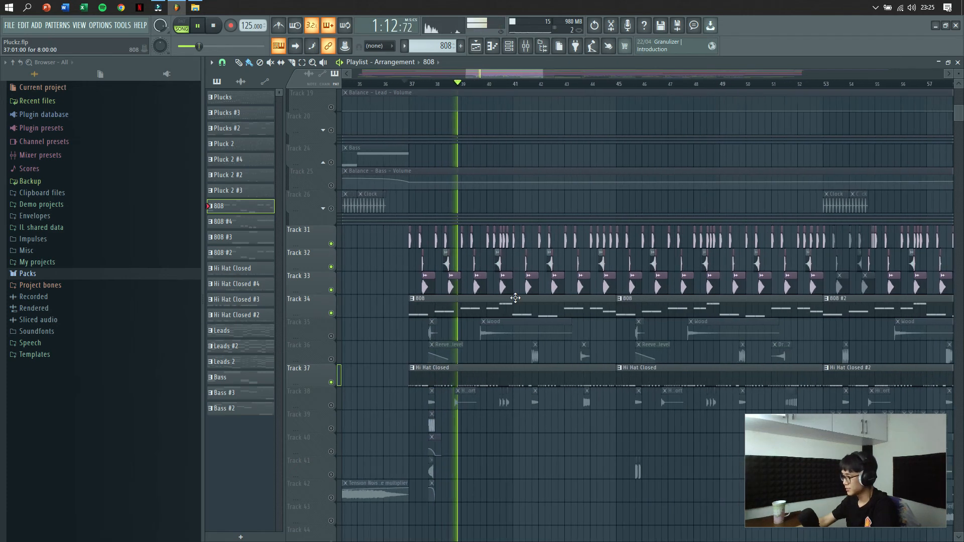
scroll(515, 299, up, 2)
scroll(519, 287, down, 3)
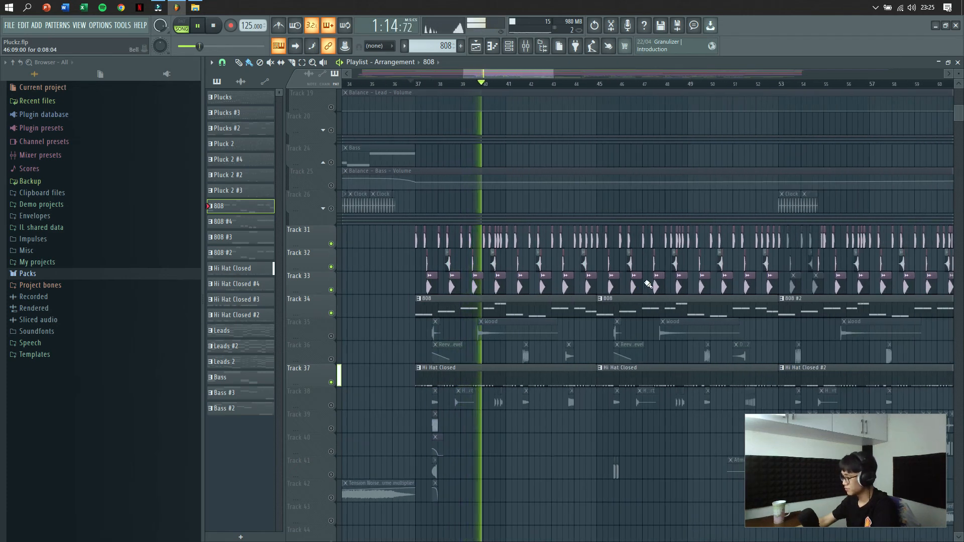
key(space)
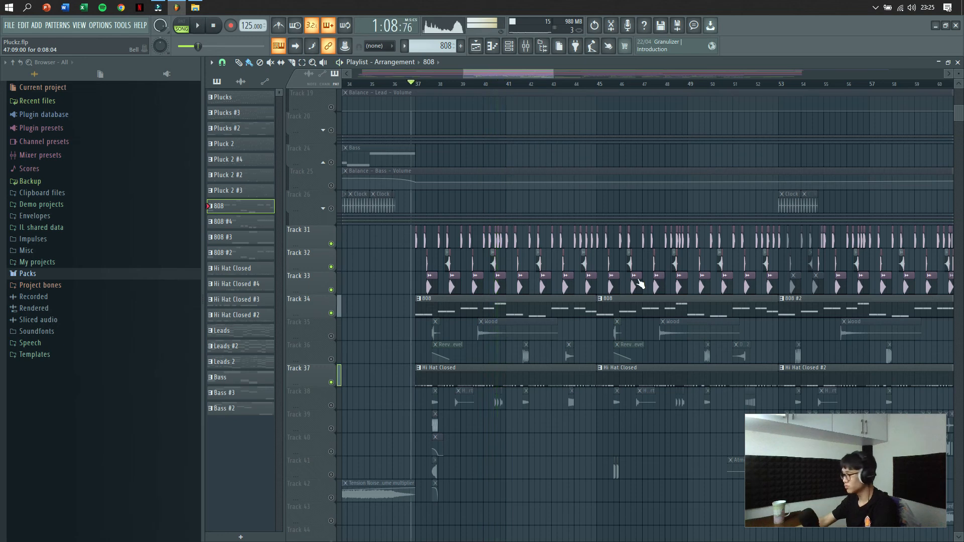
Unmute the plucks and their automation on Tracks 1 to 9, play them with the drums and 808, and return to the drum tracks.
scroll(408, 209, up, 6)
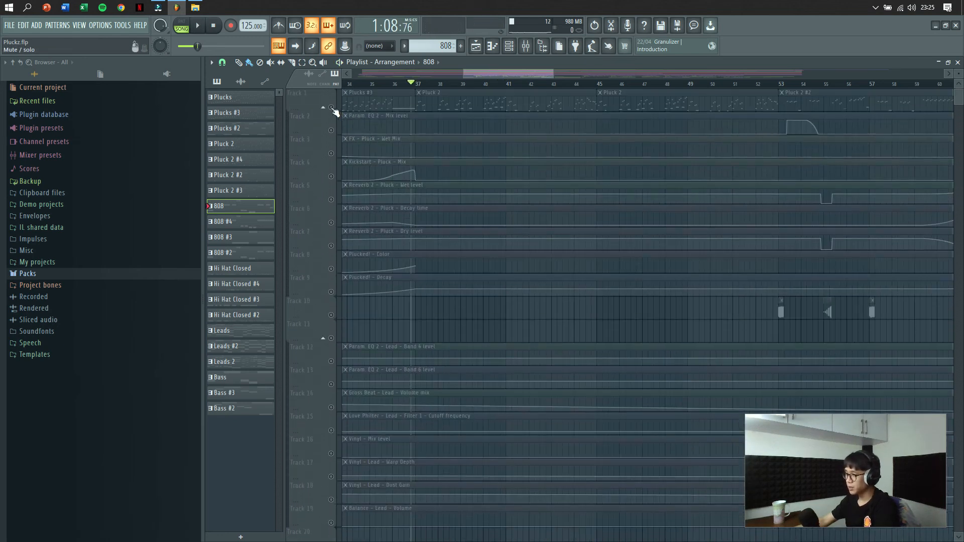
drag(332, 108, 332, 301)
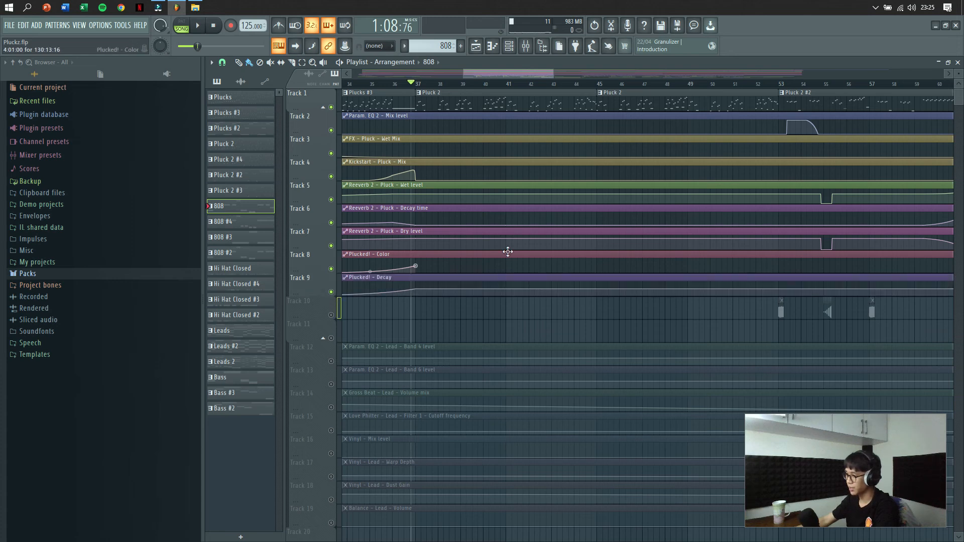
key(space)
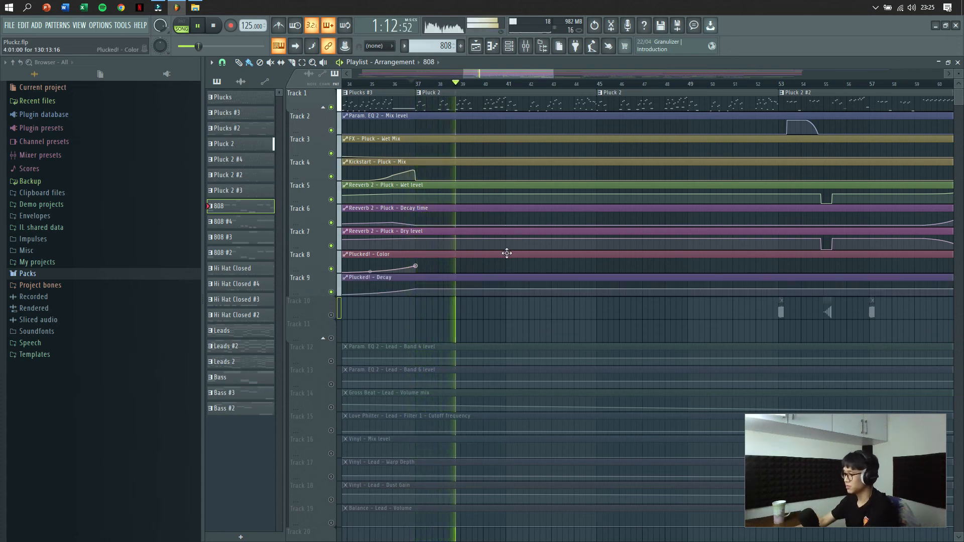
scroll(527, 256, down, 6)
scroll(527, 251, up, 6)
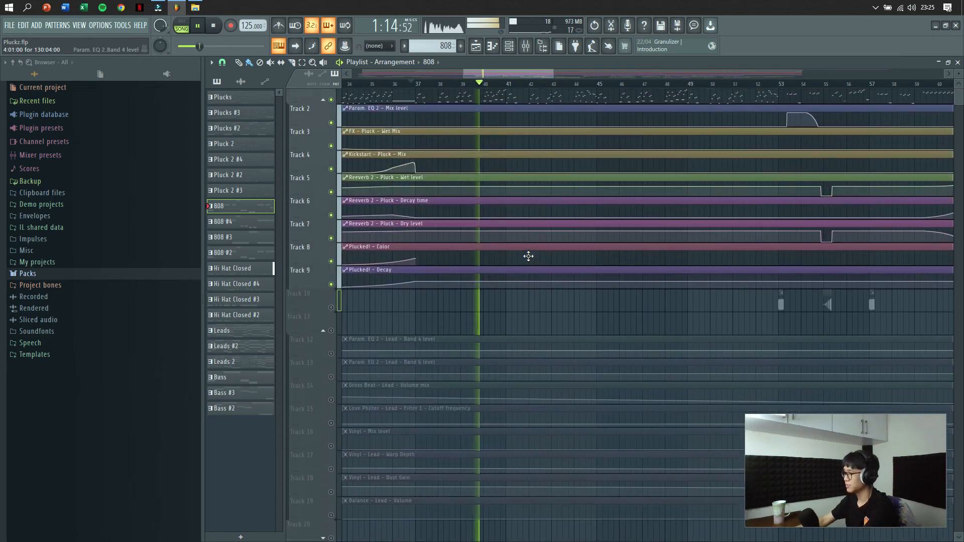
scroll(527, 233, down, 4)
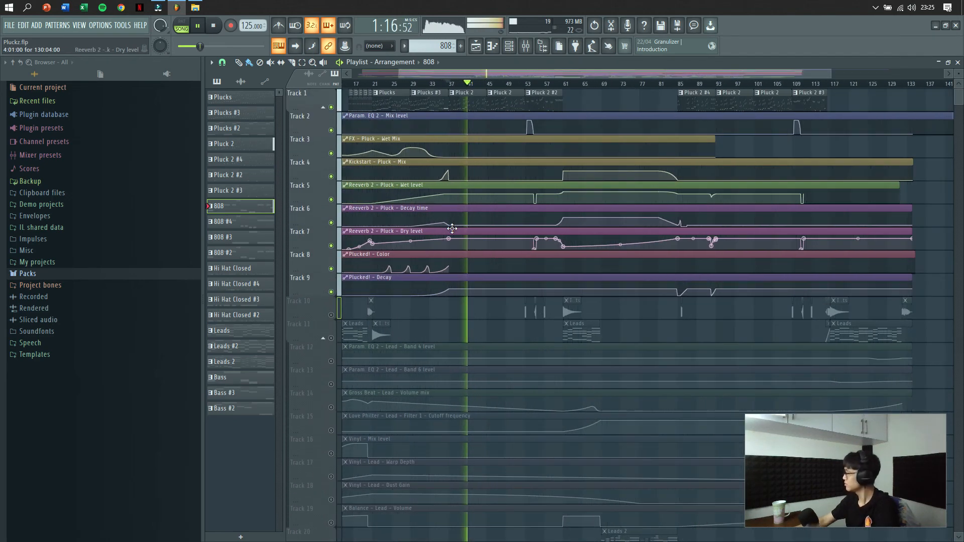
scroll(351, 231, up, 4)
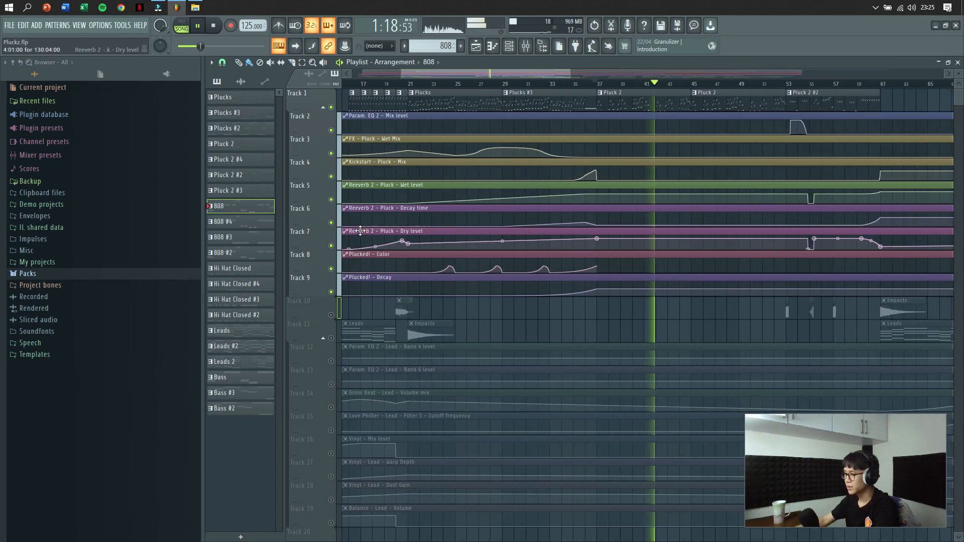
key(space)
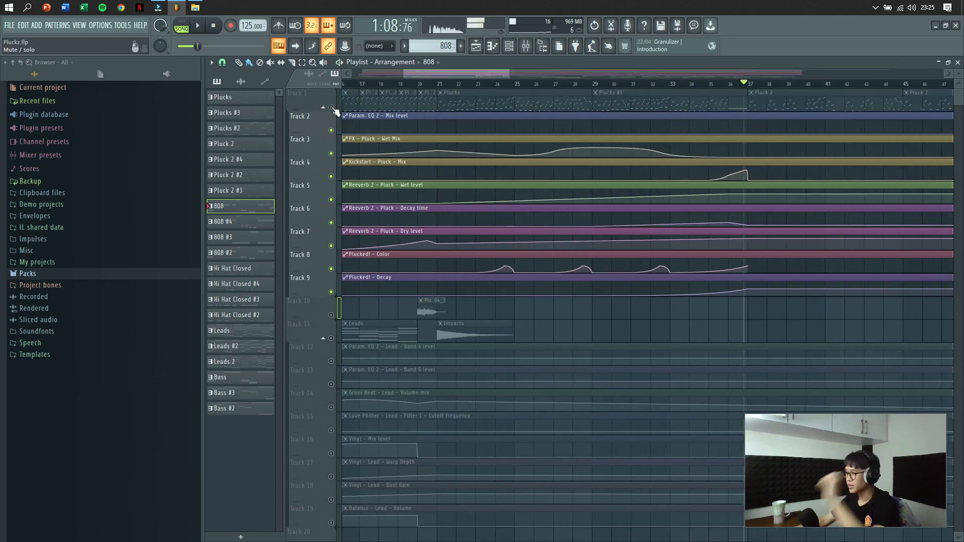
scroll(528, 296, down, 8)
scroll(599, 326, up, 5)
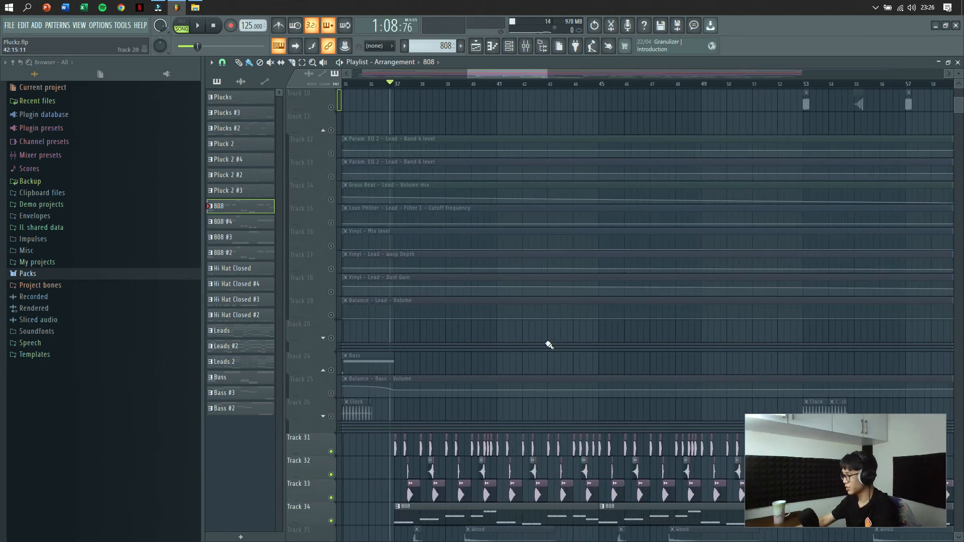
Solo Track 35, unmute Tracks 36 and 39, and play the Click sample with its reverb automation after bar 37.
scroll(439, 314, down, 5)
scroll(411, 380, up, 4)
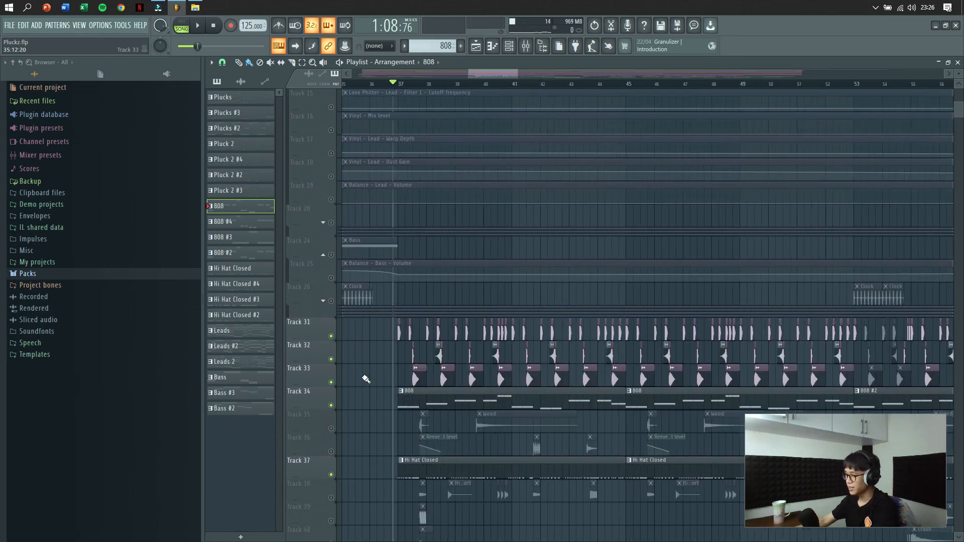
scroll(372, 354, down, 4)
right_click(331, 336)
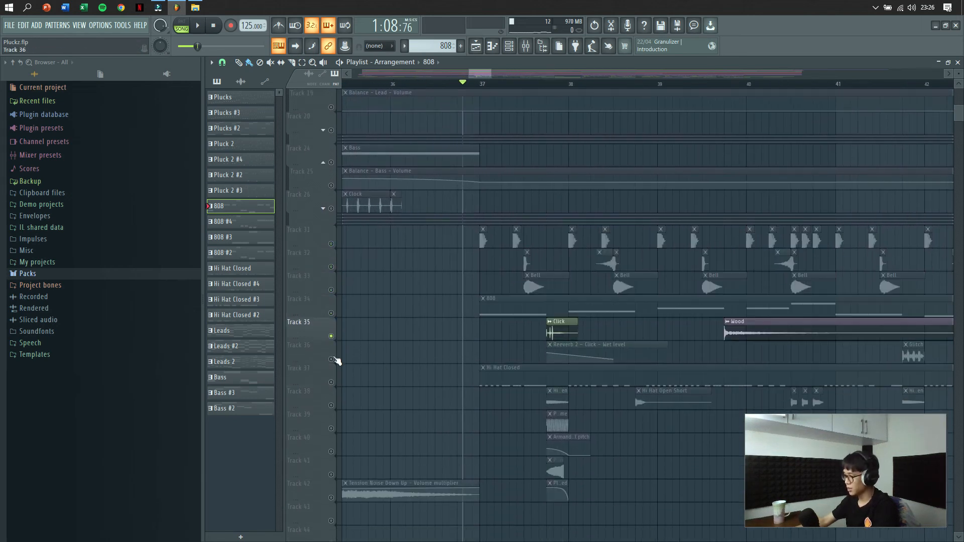
click(332, 360)
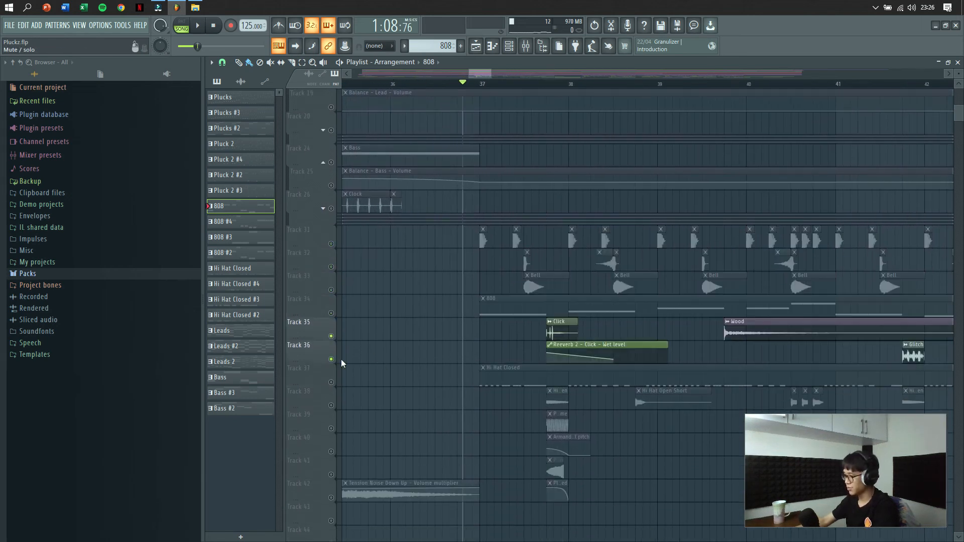
click(332, 428)
click(331, 405)
click(530, 84)
key(space)
click(332, 406)
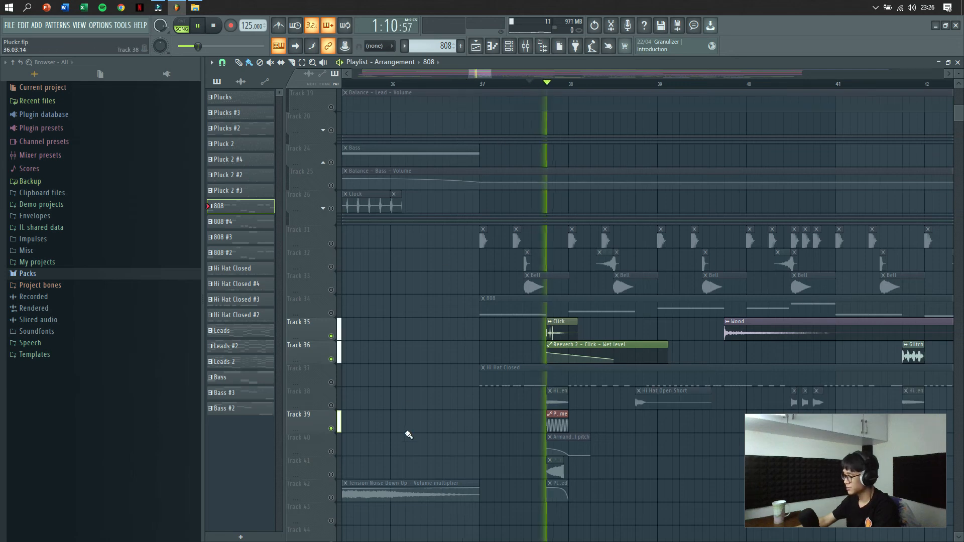
Play the Wood, glitch and other percussion hits on Tracks 35 and 36 in turn from bars 39, 41, 43 and 45.
click(709, 84)
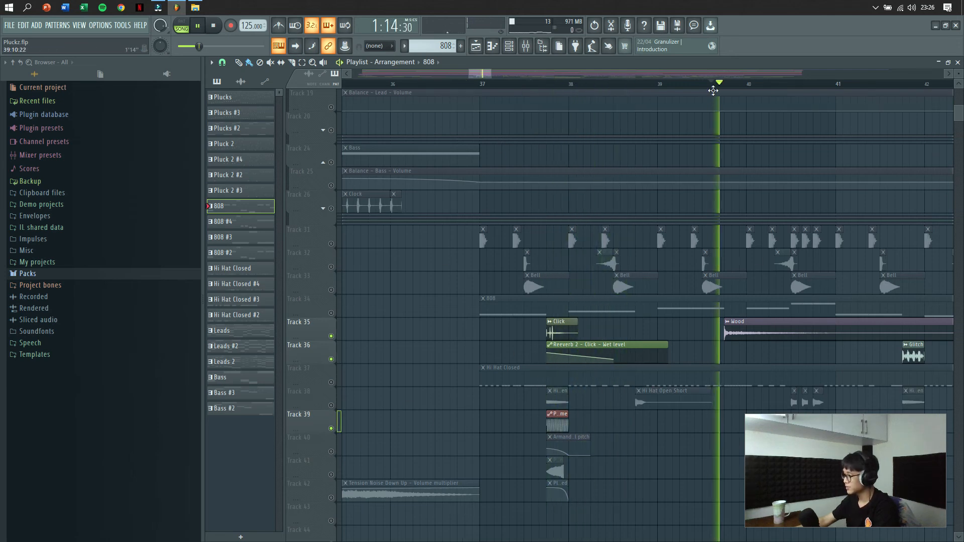
scroll(609, 261, down, 3)
click(672, 84)
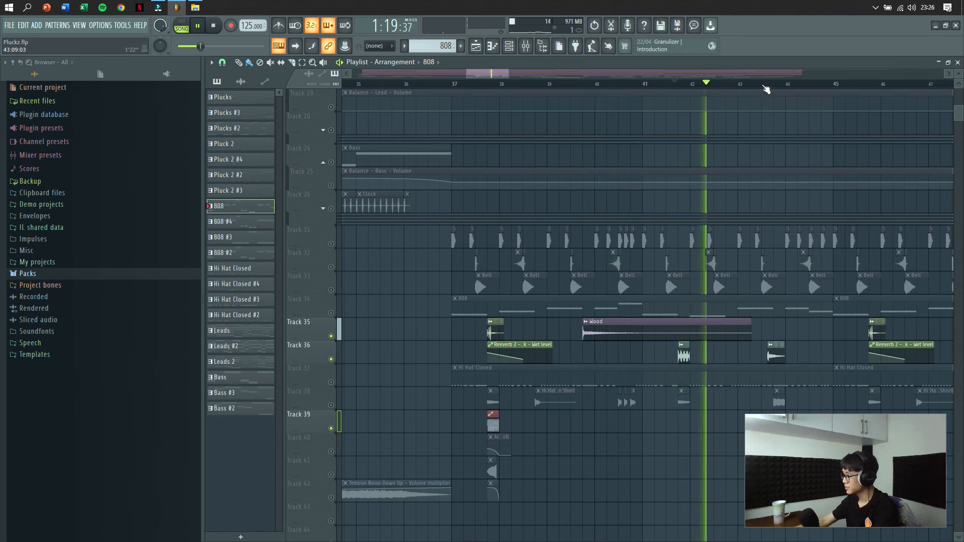
click(761, 83)
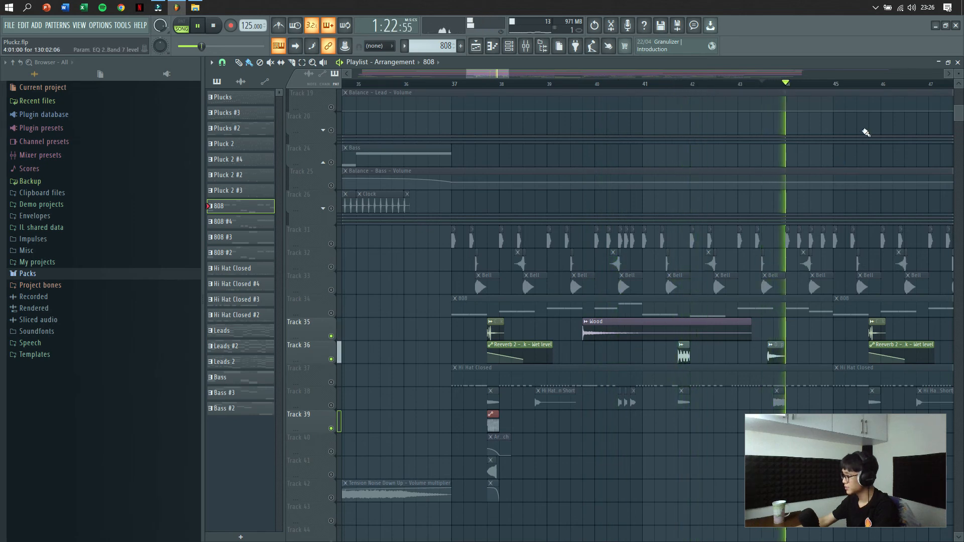
click(857, 84)
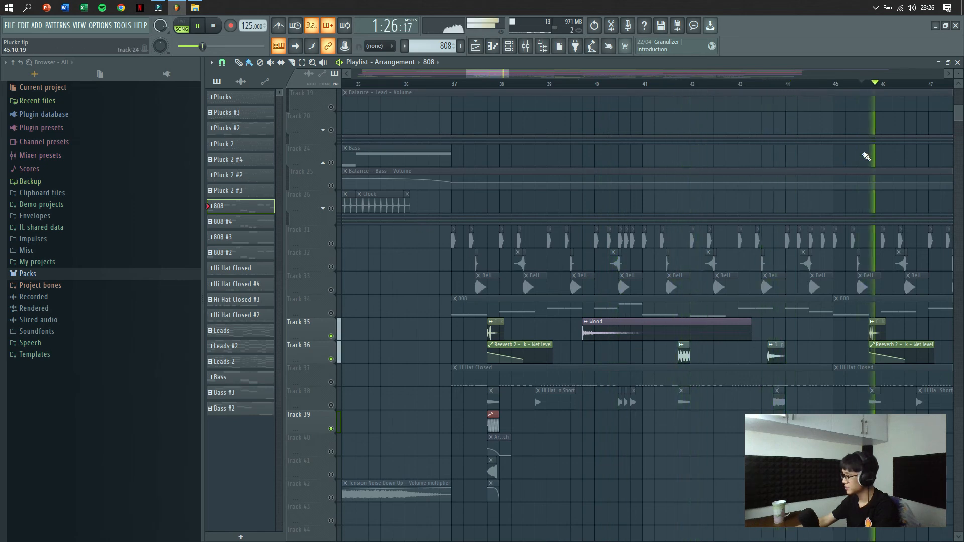
key(space)
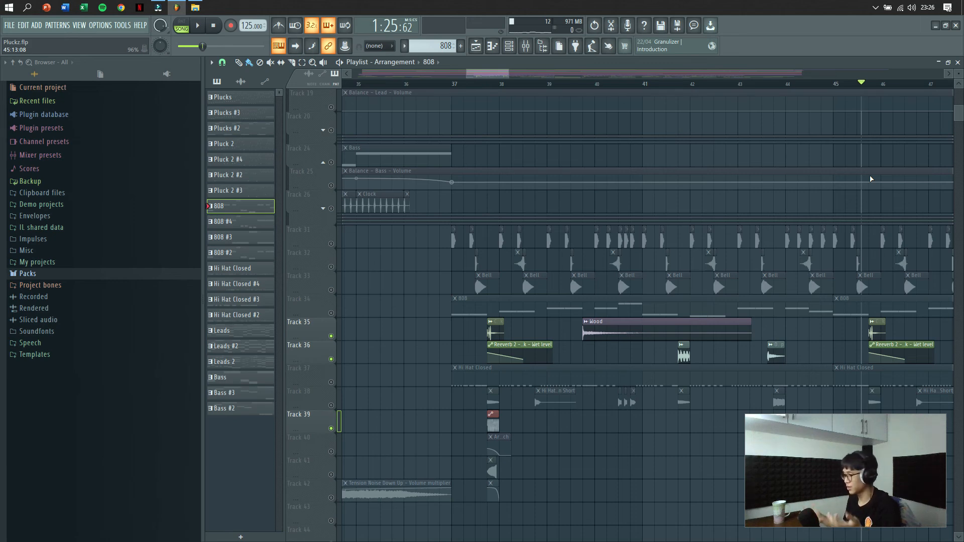
Mute Track 35, unmute Tracks 38, 40, 41 and 42, and play the layered open hi-hat and Pluck Pitch Down before bar 38.
click(331, 405)
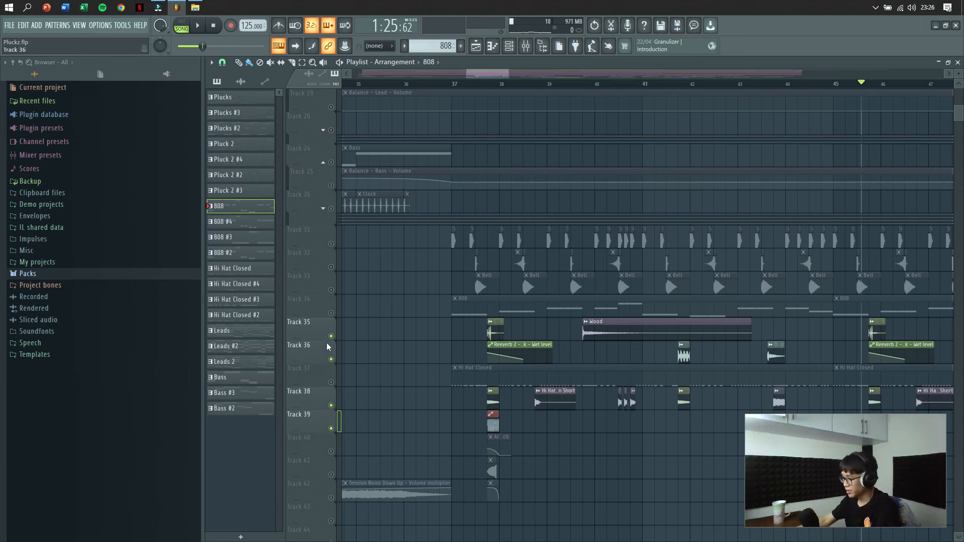
scroll(452, 352, up, 4)
scroll(655, 326, down, 1)
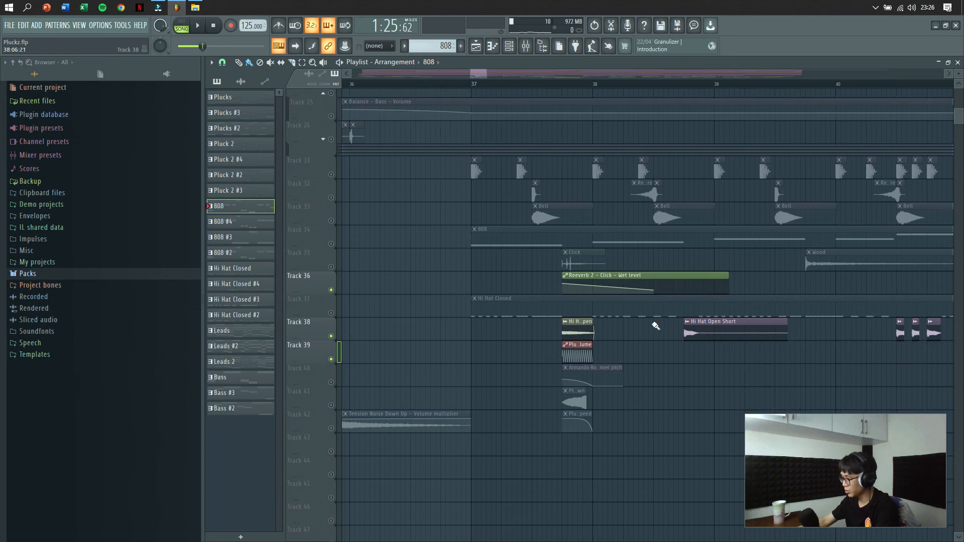
scroll(655, 326, up, 2)
click(331, 382)
click(331, 405)
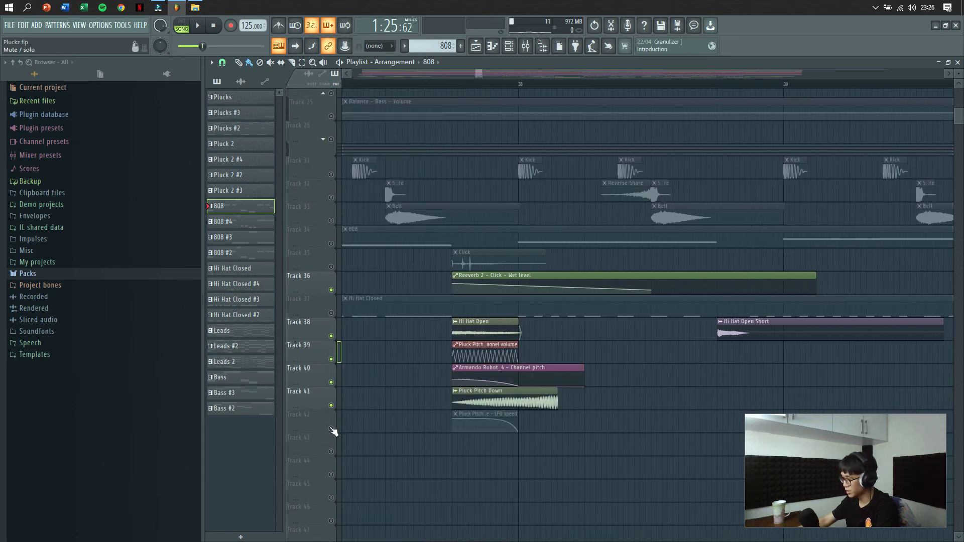
click(331, 428)
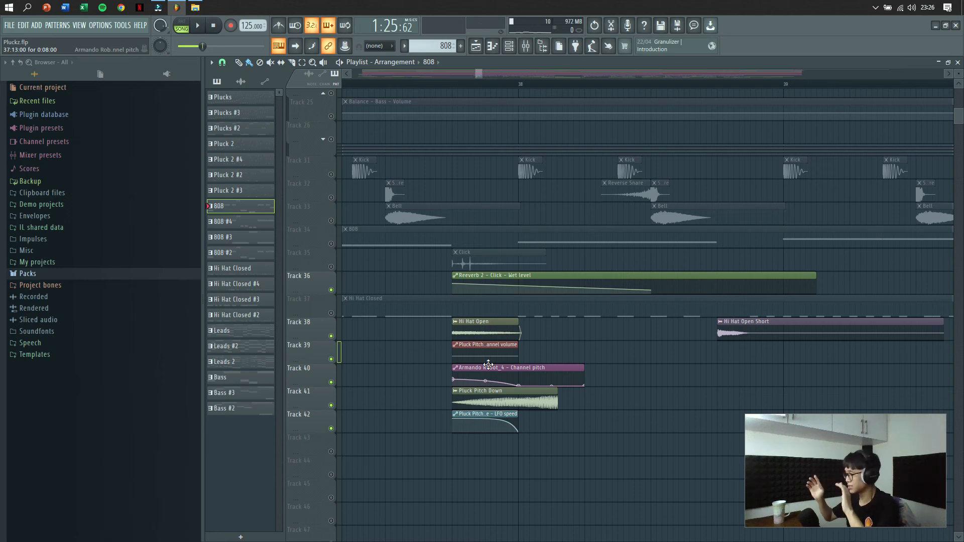
click(446, 86)
key(space)
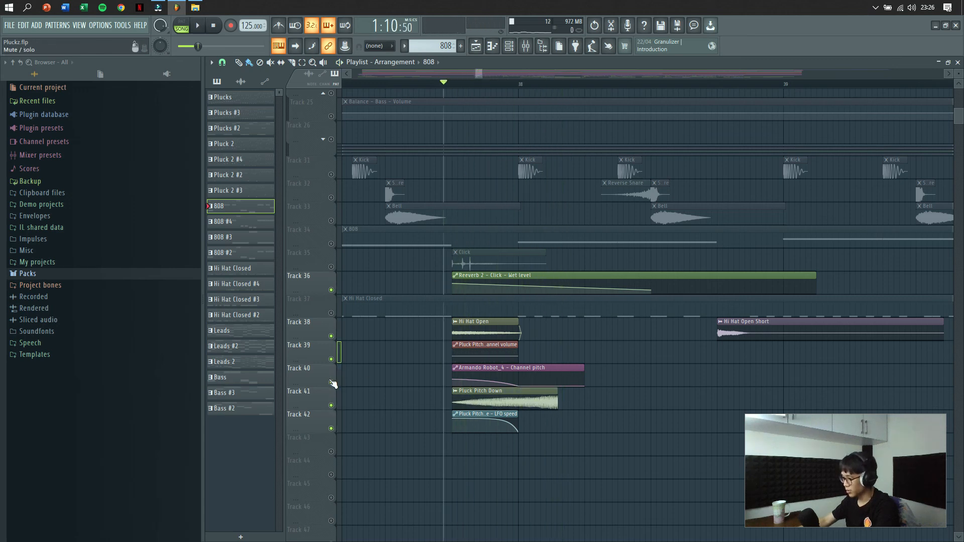
Mute the automation on Tracks 39, 40 and 42 and play Pluck Pitch Down without it.
click(331, 382)
click(331, 359)
click(331, 429)
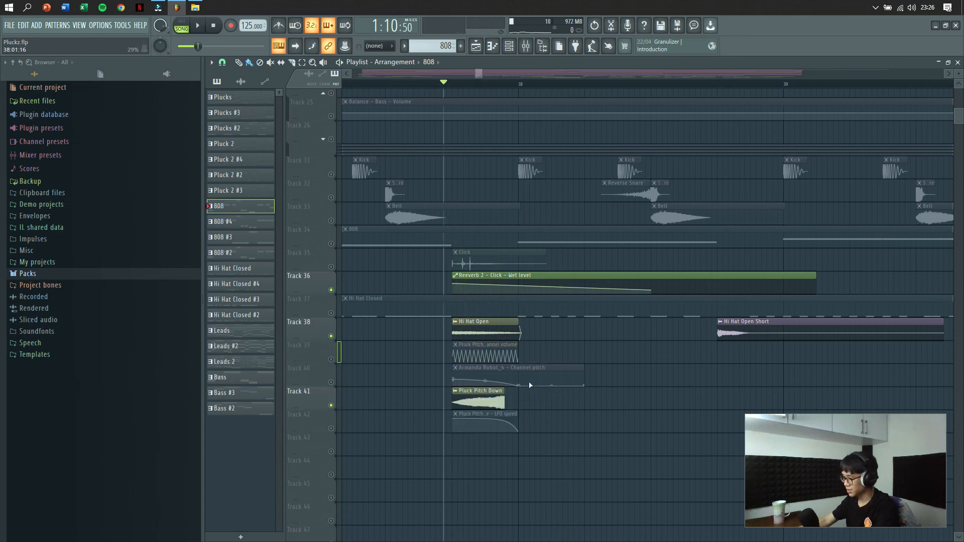
key(space)
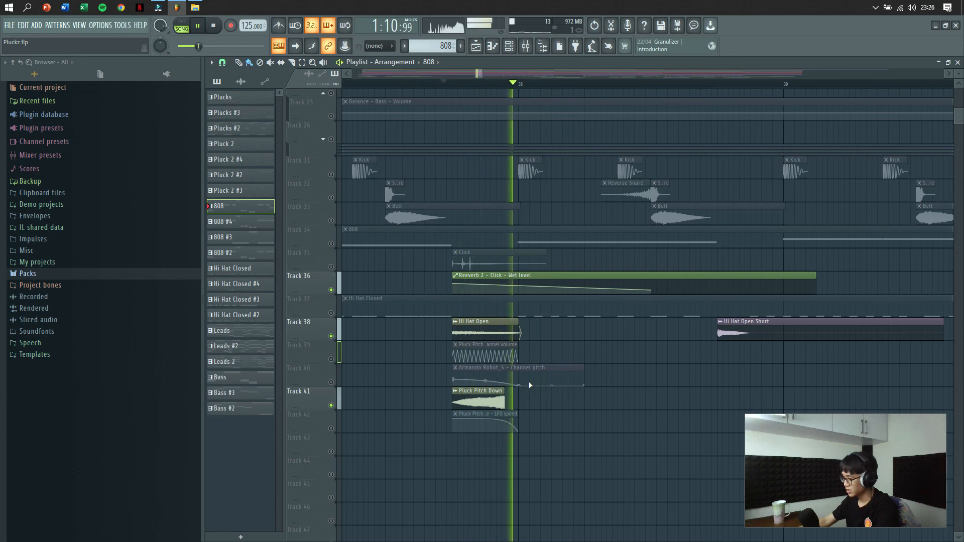
key(space)
Unmute the automation on Tracks 39, 40 and 42 and play Pluck Pitch Down with it.
click(331, 360)
click(331, 383)
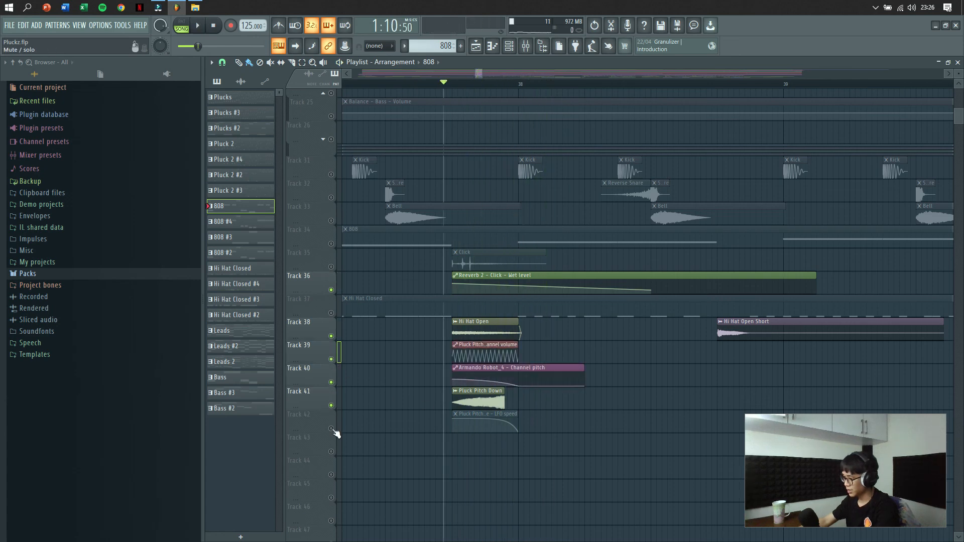
click(331, 429)
key(space)
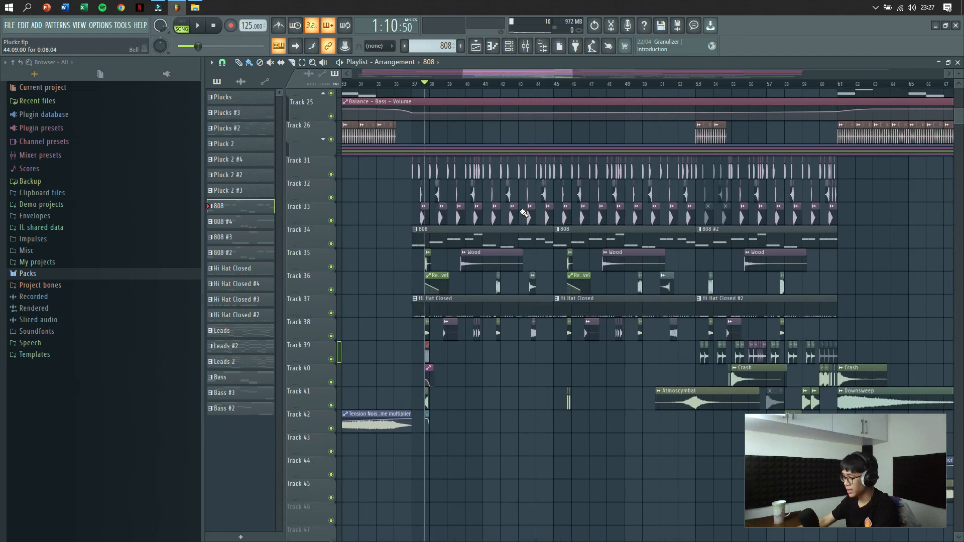
With the other tracks unmuted, mute Tracks 35, 36 and 38 to 41 and play the drop without the extra percussion.
scroll(422, 208, up, 4)
scroll(413, 200, up, 8)
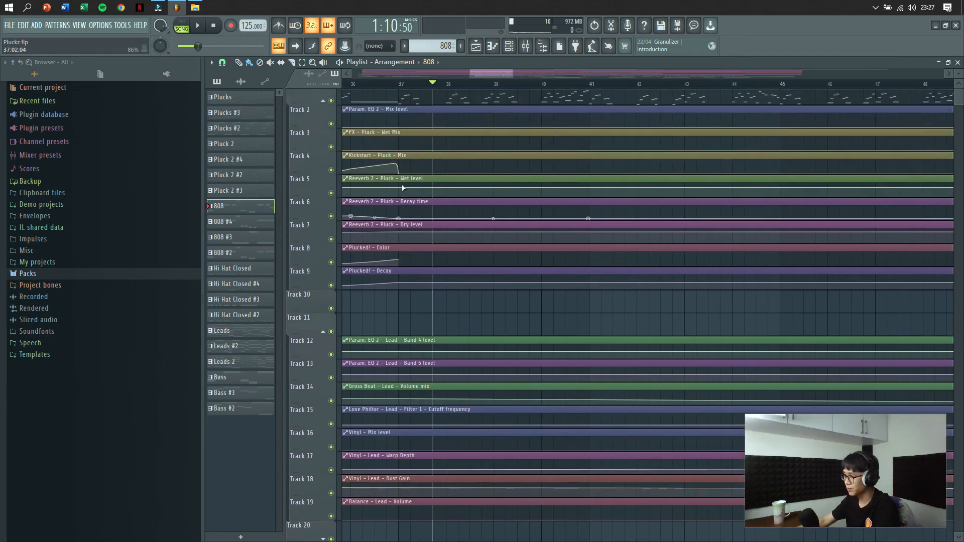
scroll(403, 188, down, 6)
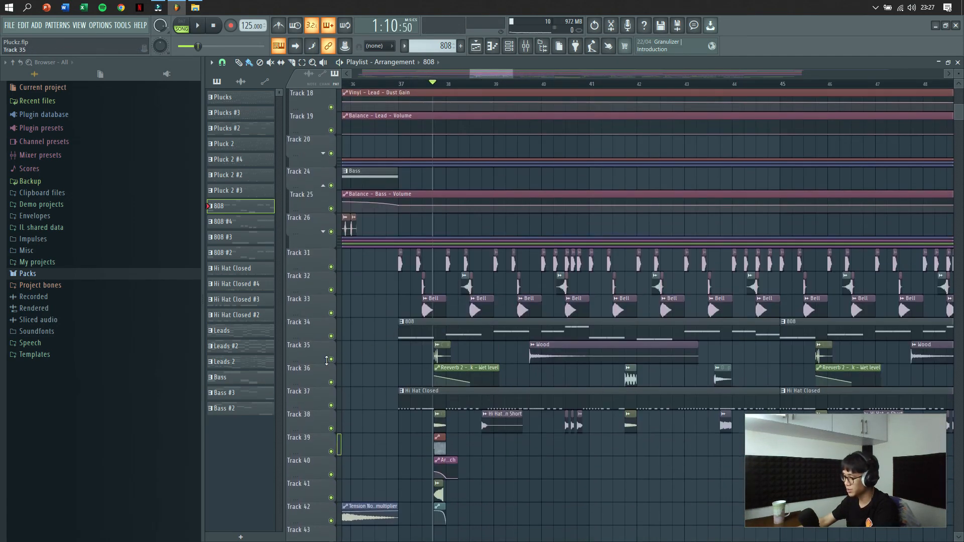
click(331, 360)
click(332, 383)
scroll(335, 383, down, 1)
click(332, 383)
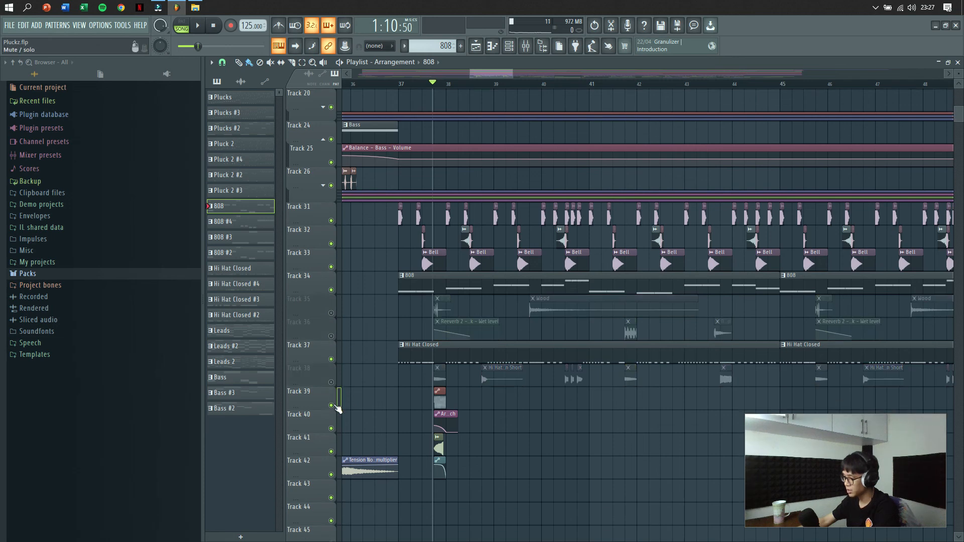
click(332, 406)
click(331, 451)
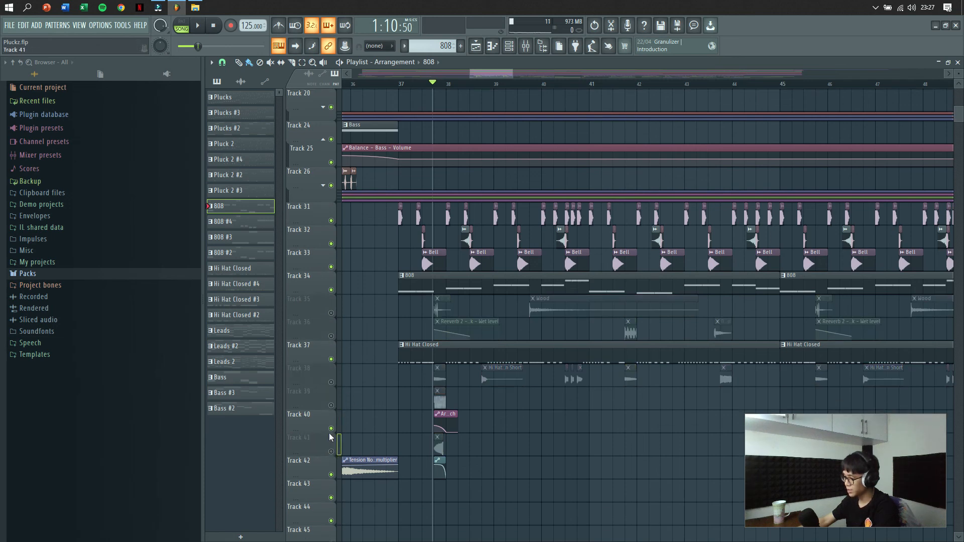
click(331, 428)
key(space)
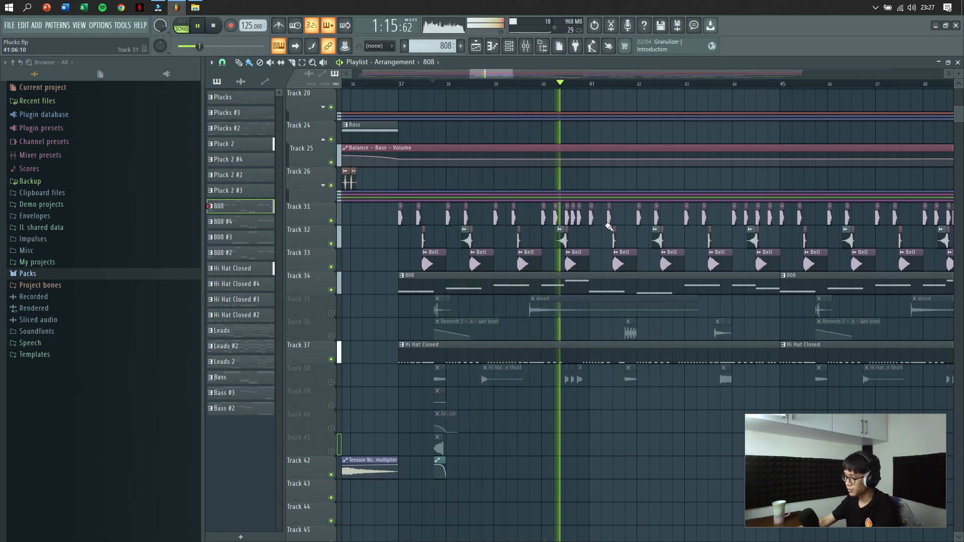
key(space)
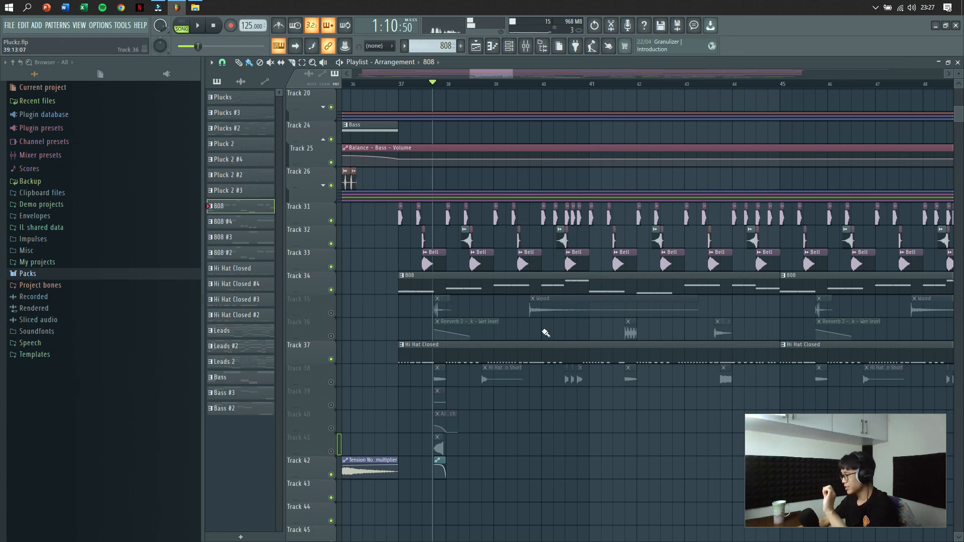
Unmute Tracks 35, 36 and 38 to 41, and play the drop with the extra percussion while surveying the following sections.
scroll(555, 313, up, 10)
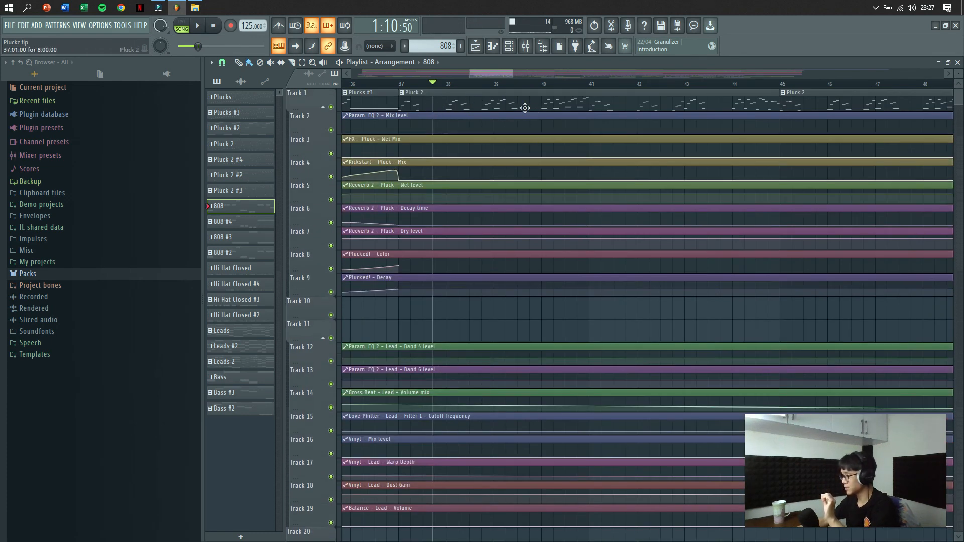
scroll(559, 204, down, 8)
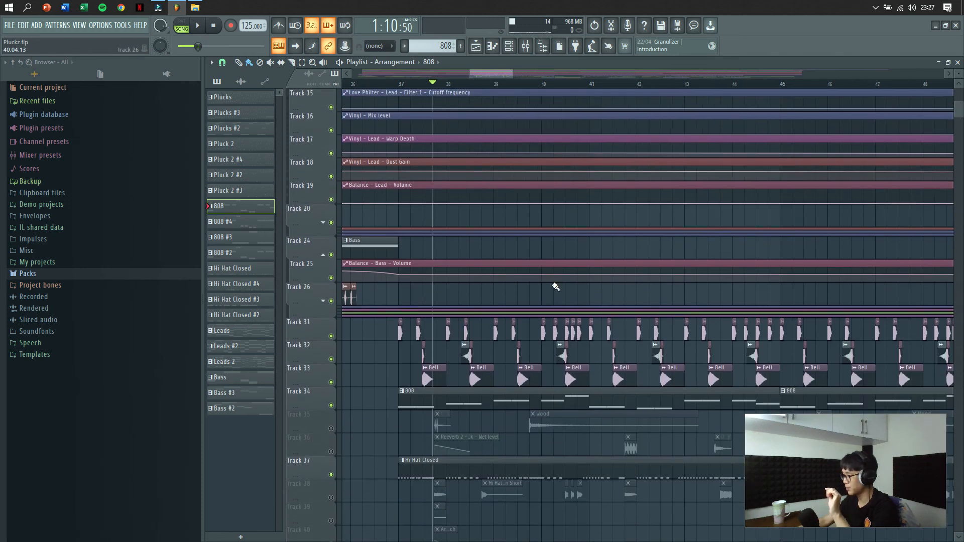
scroll(524, 371, down, 2)
drag(332, 313, 333, 336)
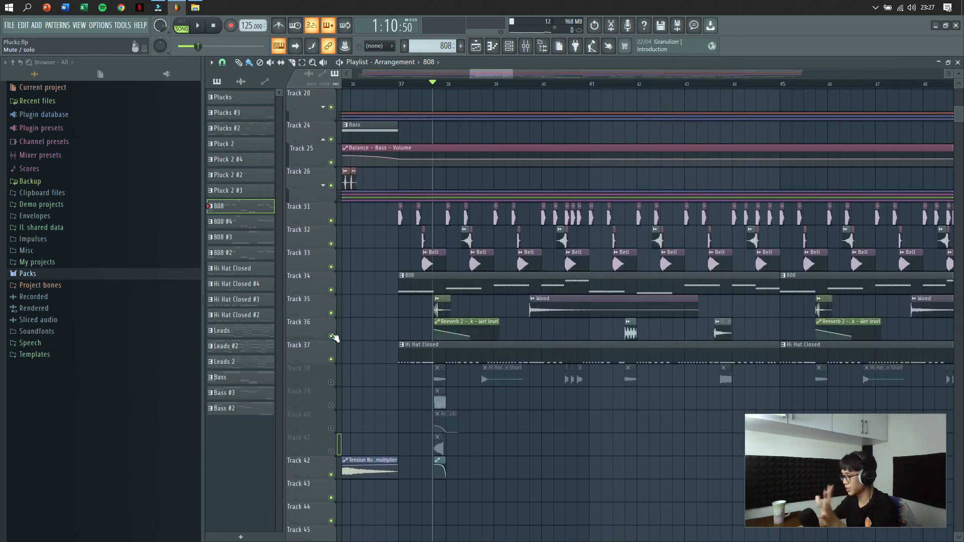
drag(331, 382, 331, 451)
key(space)
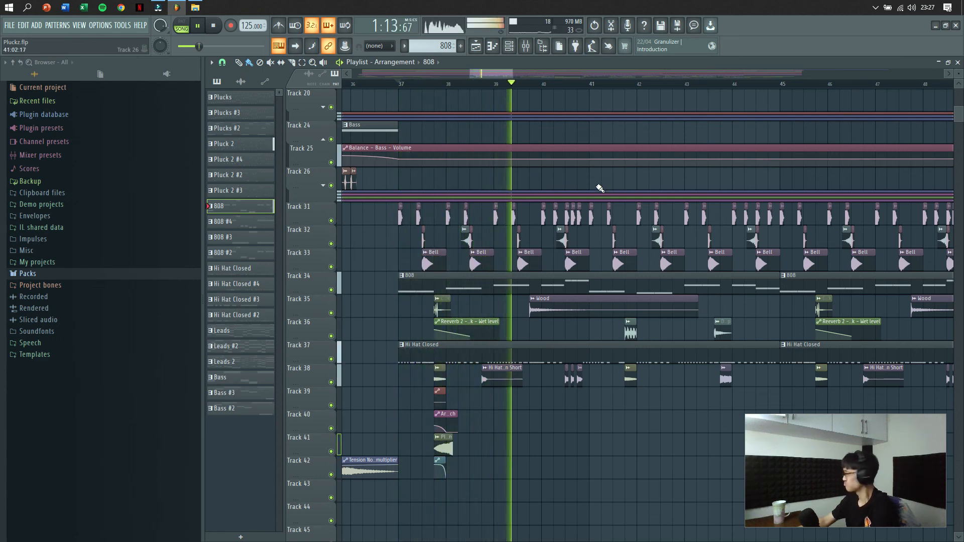
scroll(442, 220, down, 3)
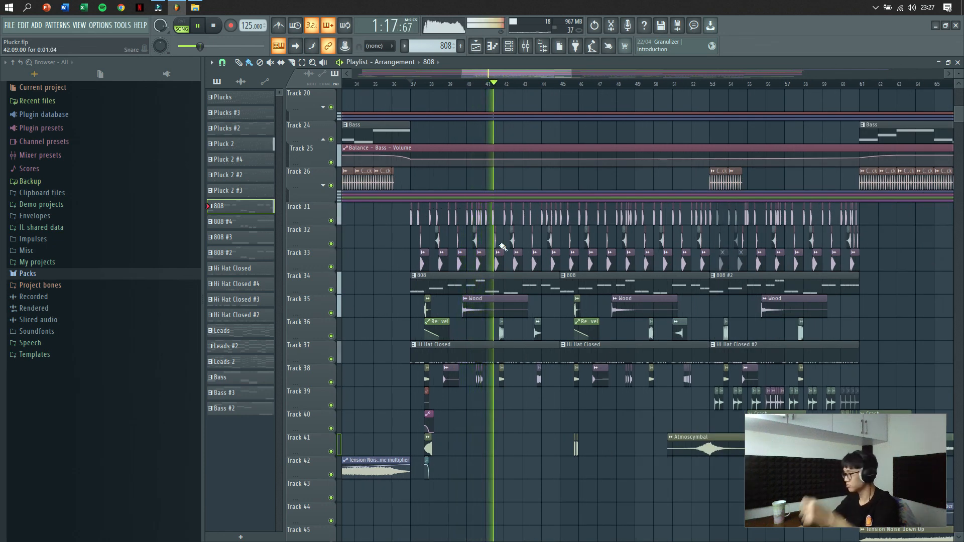
scroll(544, 269, up, 3)
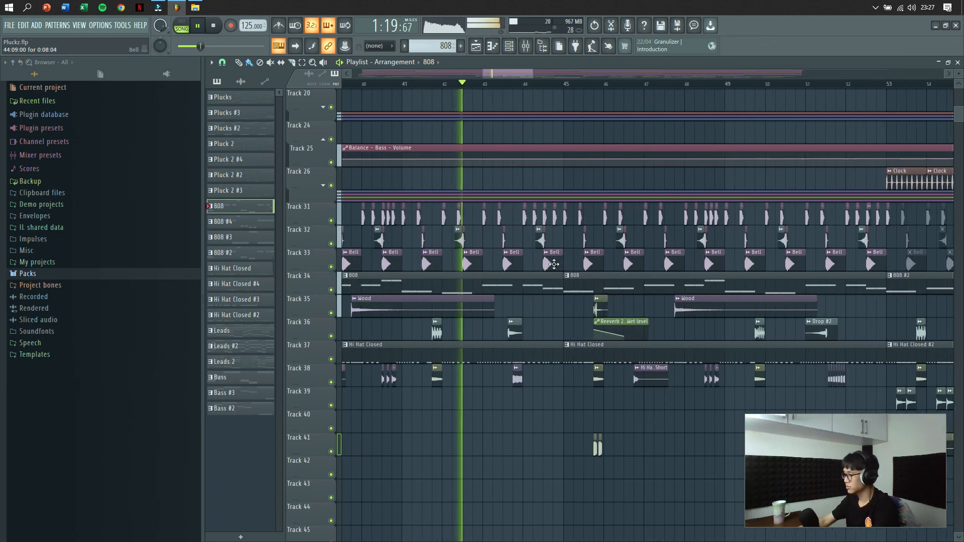
scroll(545, 269, down, 8)
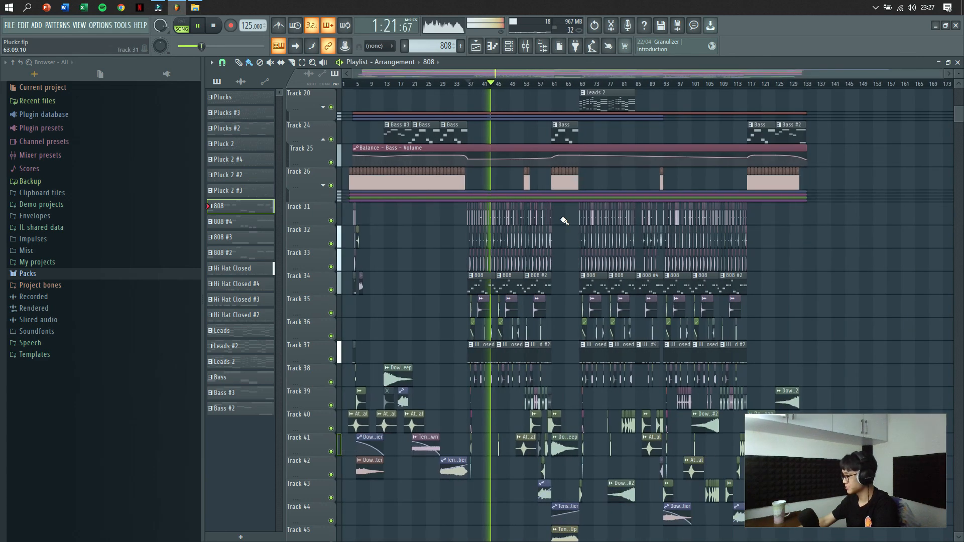
scroll(523, 238, up, 6)
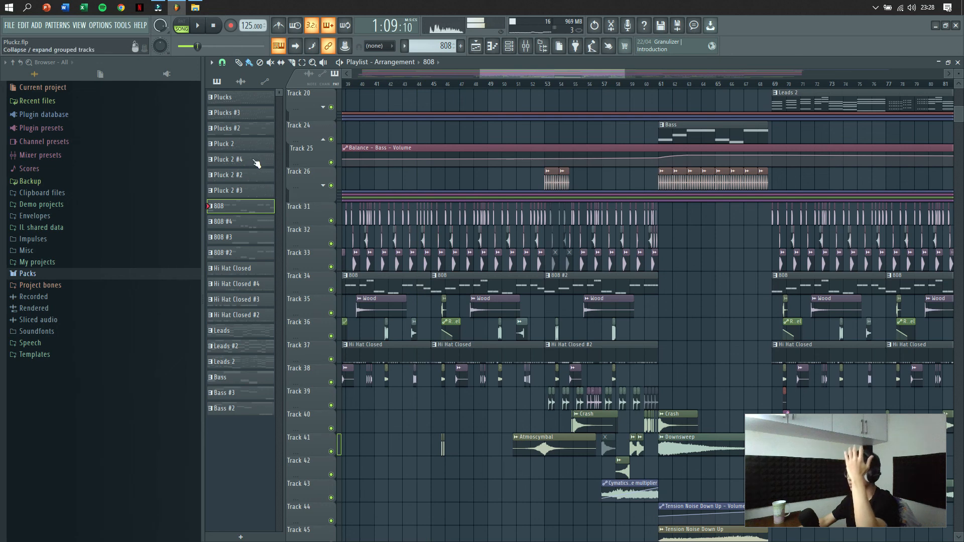
Expand and collapse the track group under Track 26, and return to the pluck tracks of the arrangement.
scroll(627, 312, down, 2)
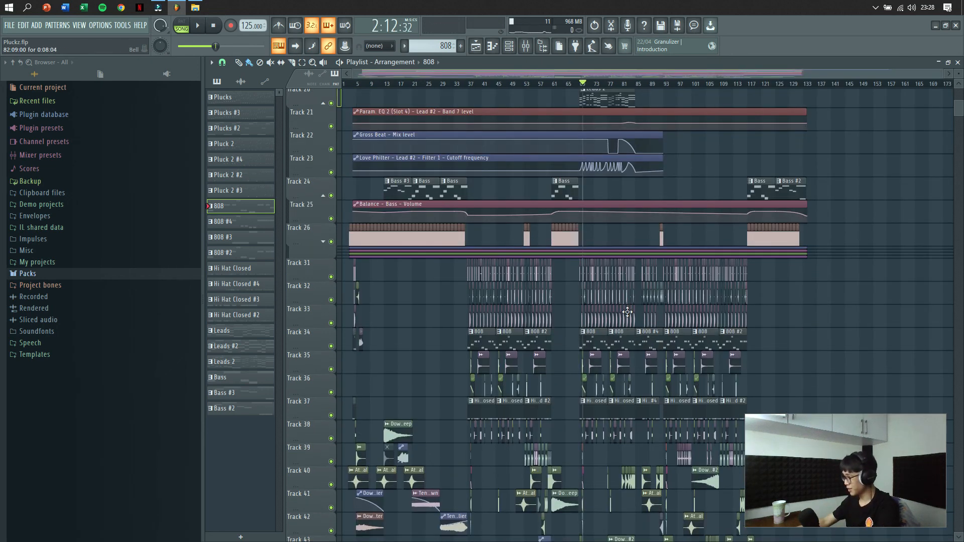
click(324, 251)
click(323, 251)
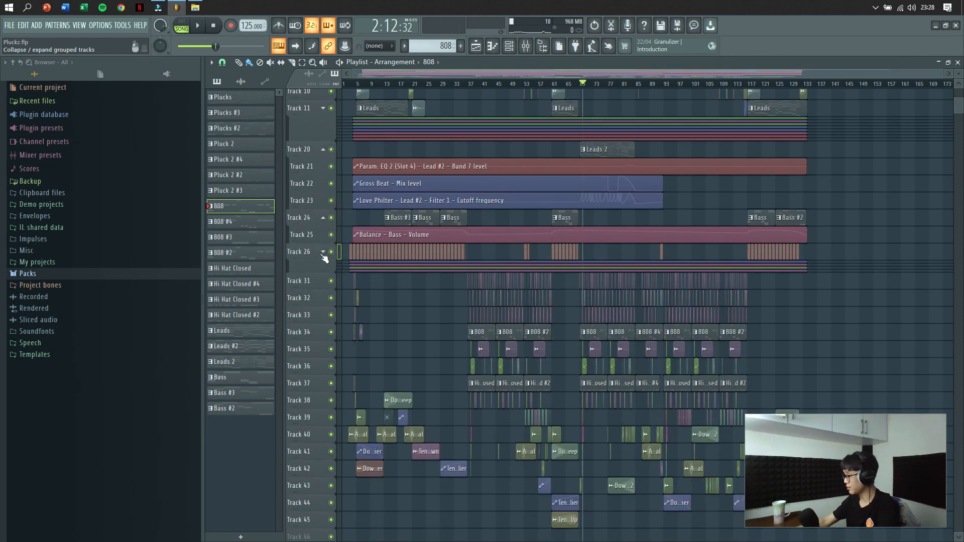
scroll(563, 304, up, 5)
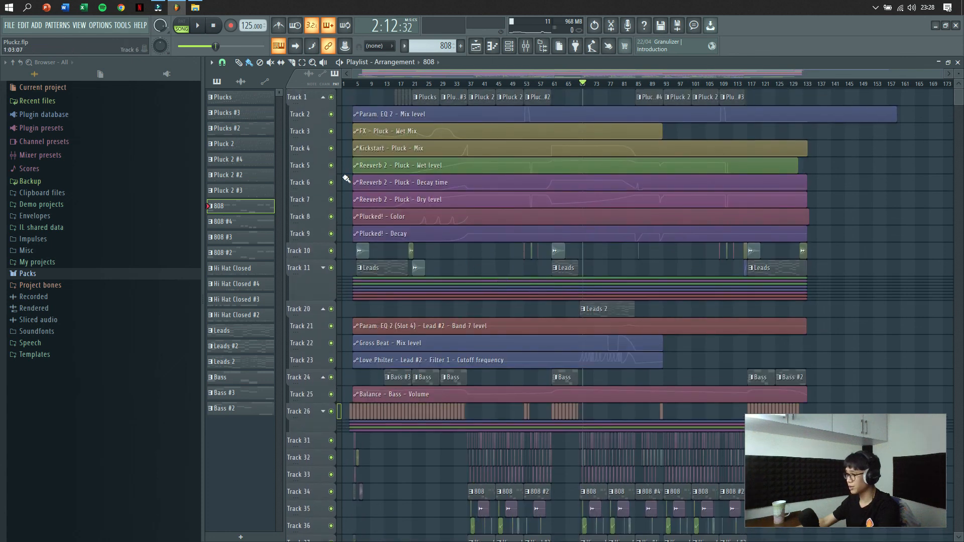
Collapse the grouped automation tracks under Tracks 1, 11, 20 and 24.
click(323, 97)
scroll(603, 281, up, 2)
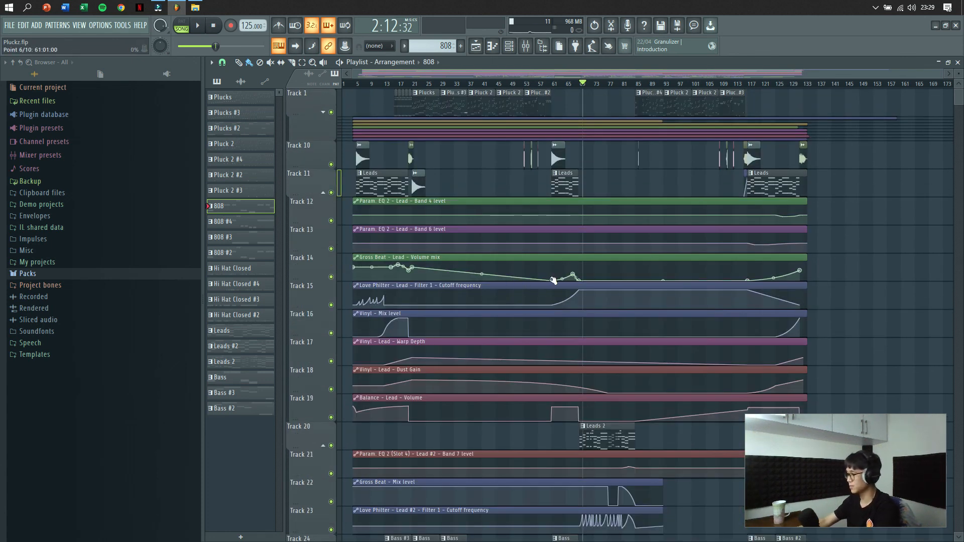
scroll(552, 281, down, 5)
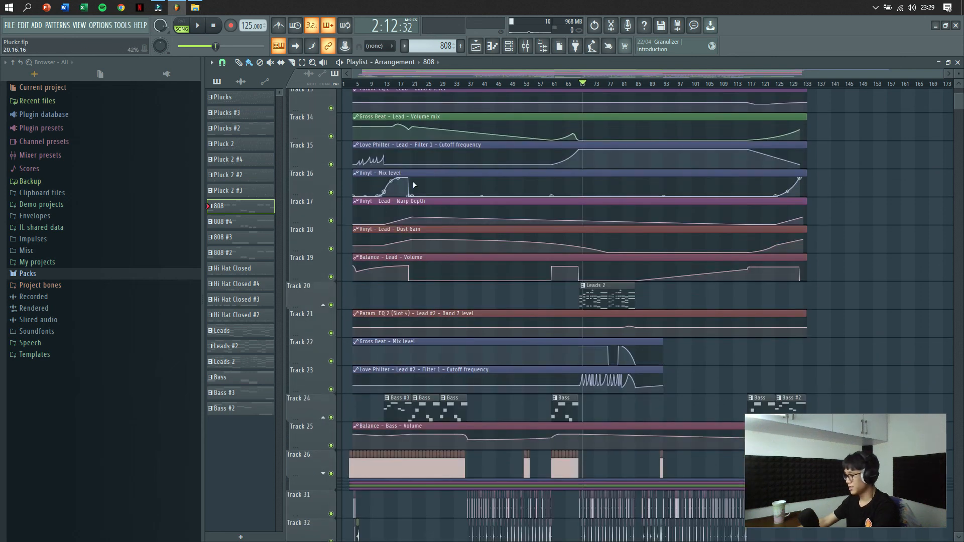
scroll(327, 126, up, 12)
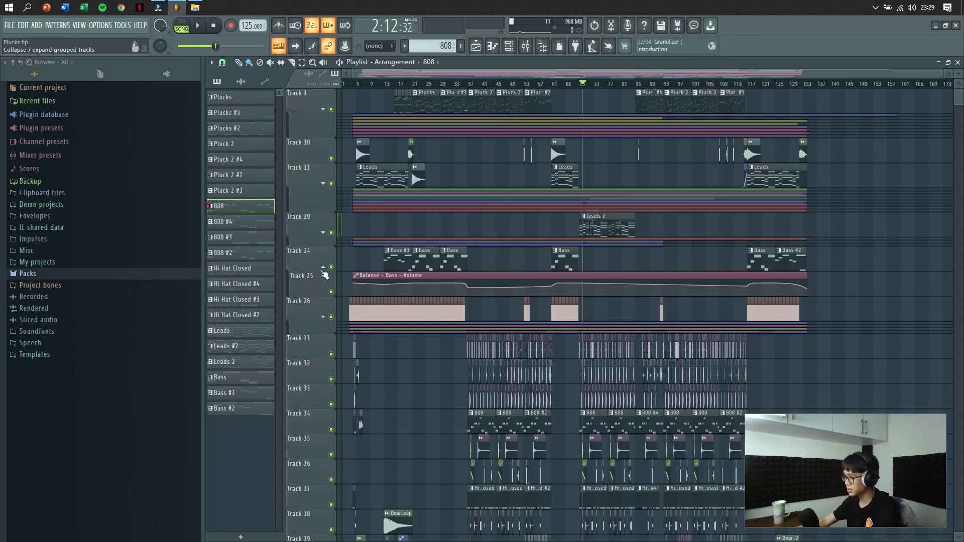
click(323, 271)
Survey the whole arrangement from Track 1 to Track 45, comparing the layering of the melodic, drum and effect clips across sections.
scroll(381, 314, down, 5)
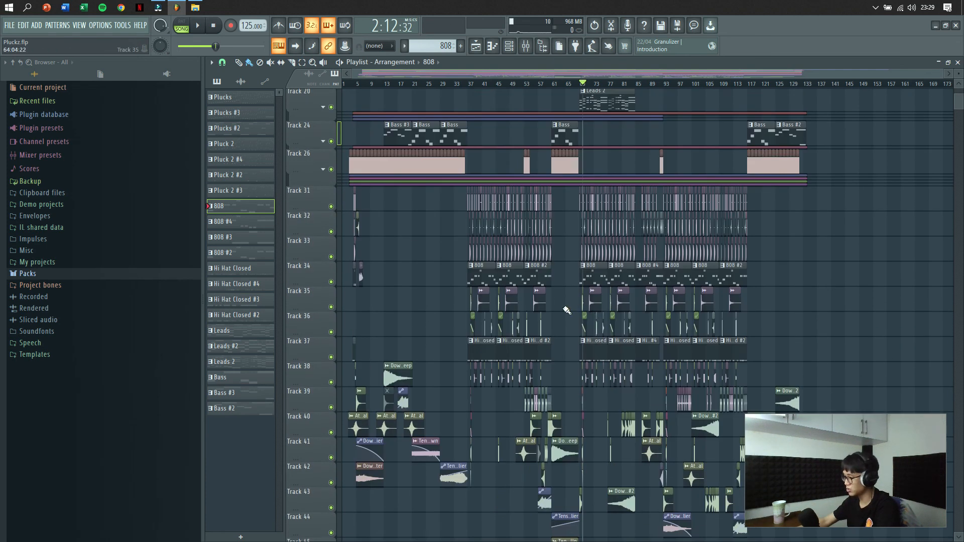
scroll(444, 285, up, 2)
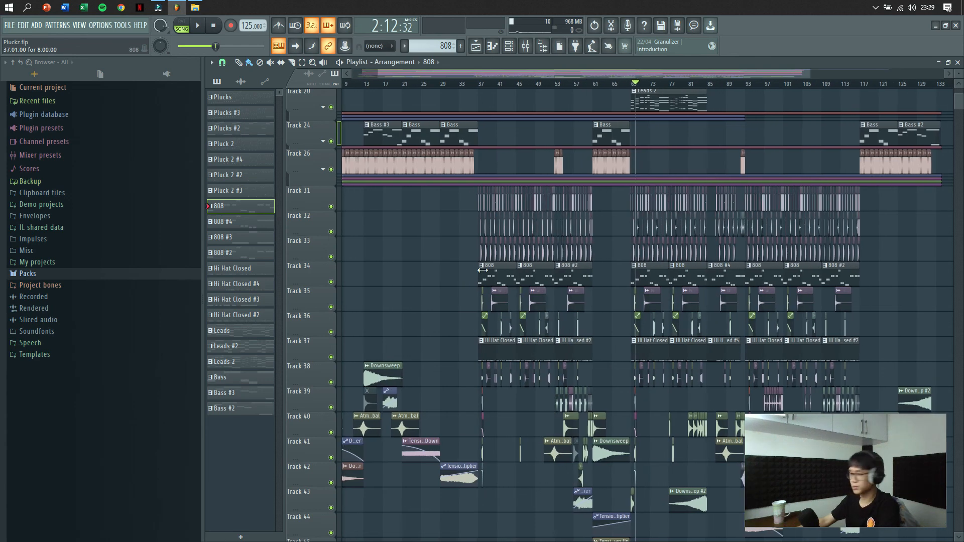
scroll(697, 294, up, 4)
scroll(520, 262, down, 1)
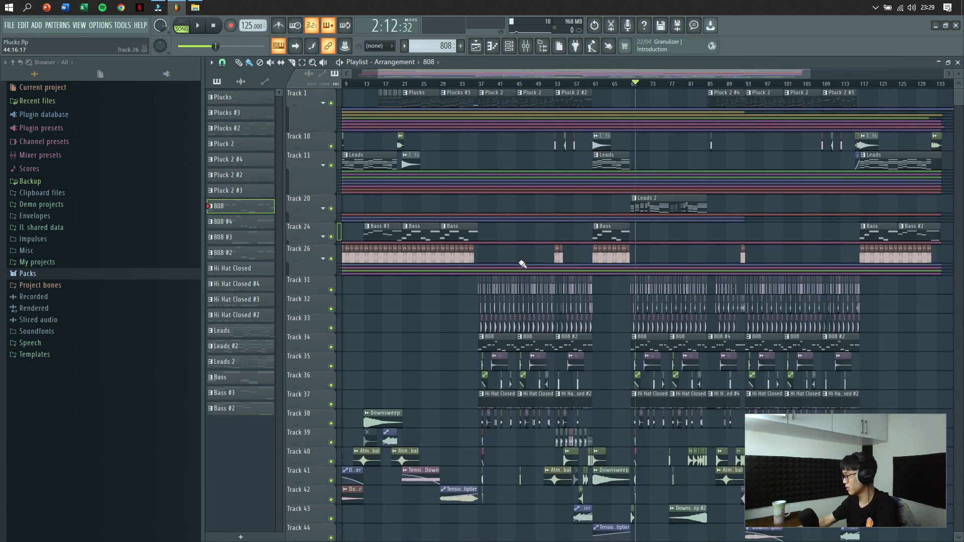
scroll(582, 269, down, 2)
scroll(635, 228, down, 1)
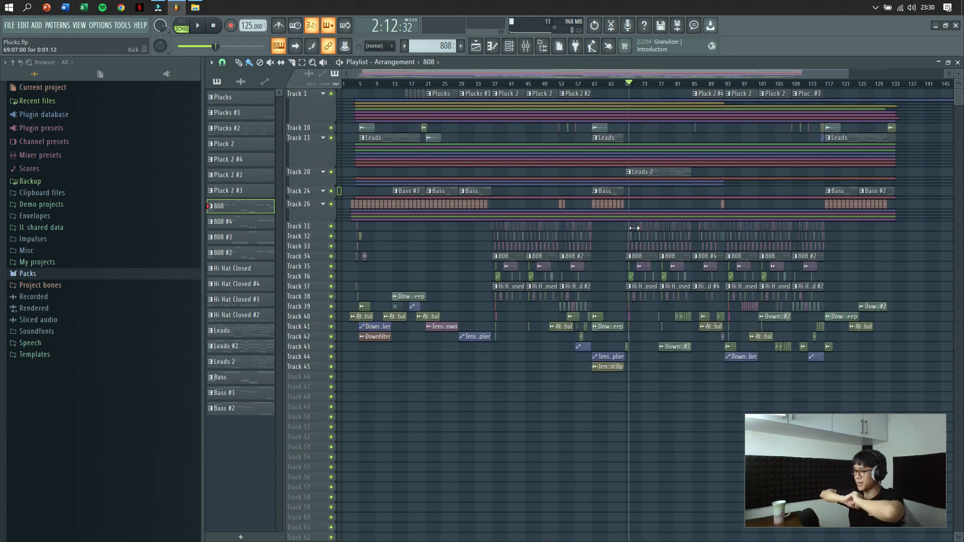